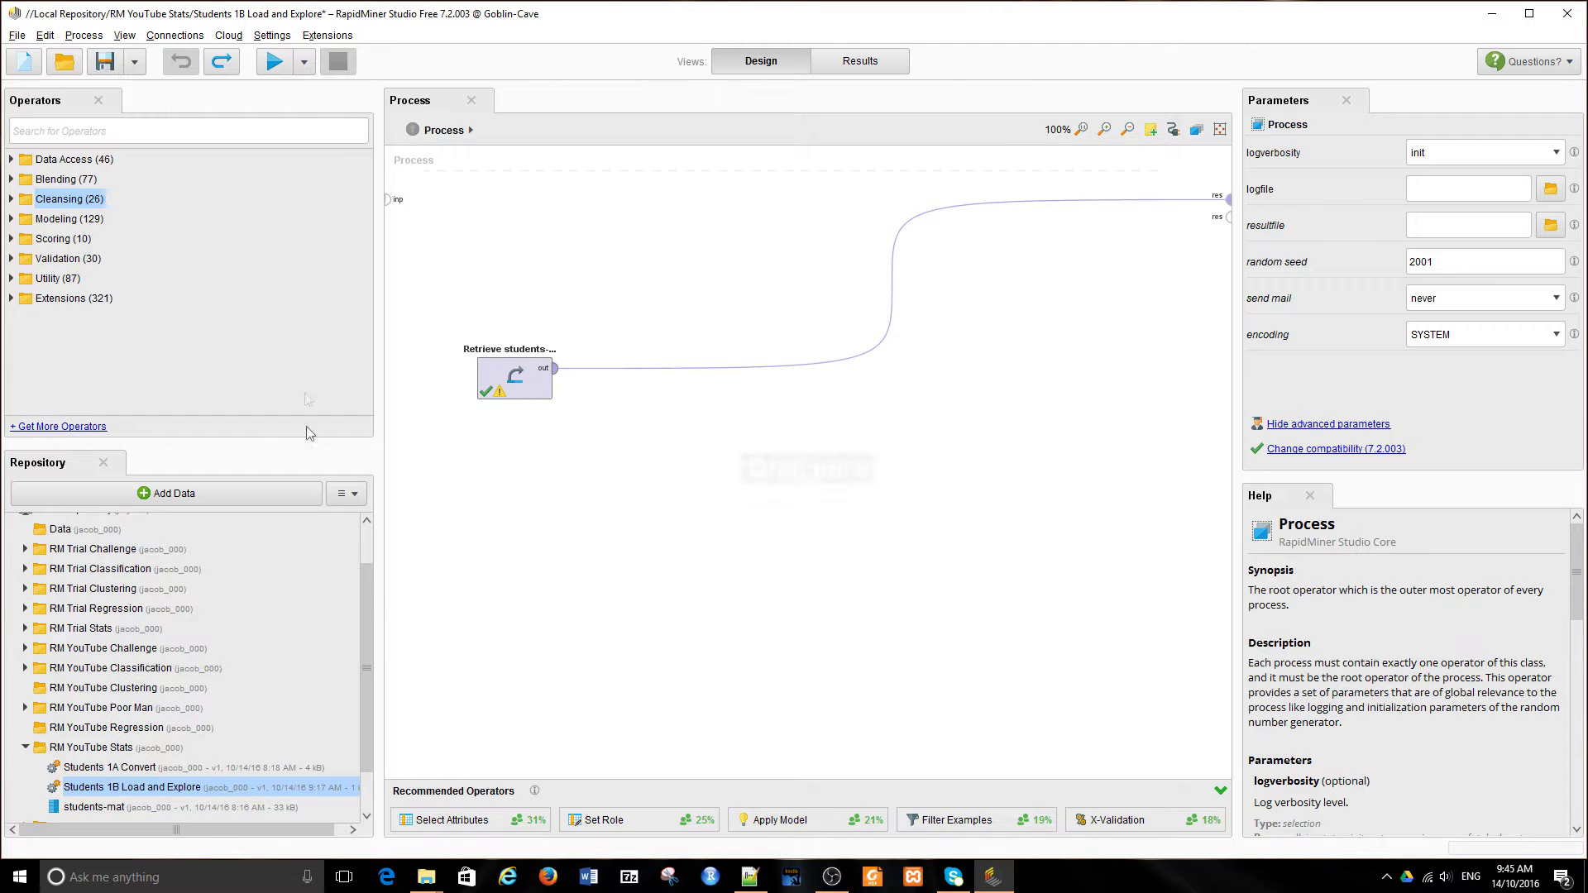
Step: Run the process to load the students-mat ExampleSet with 395 examples and 33 attributes
{"action": "left_click", "coordinate": [273, 63]}
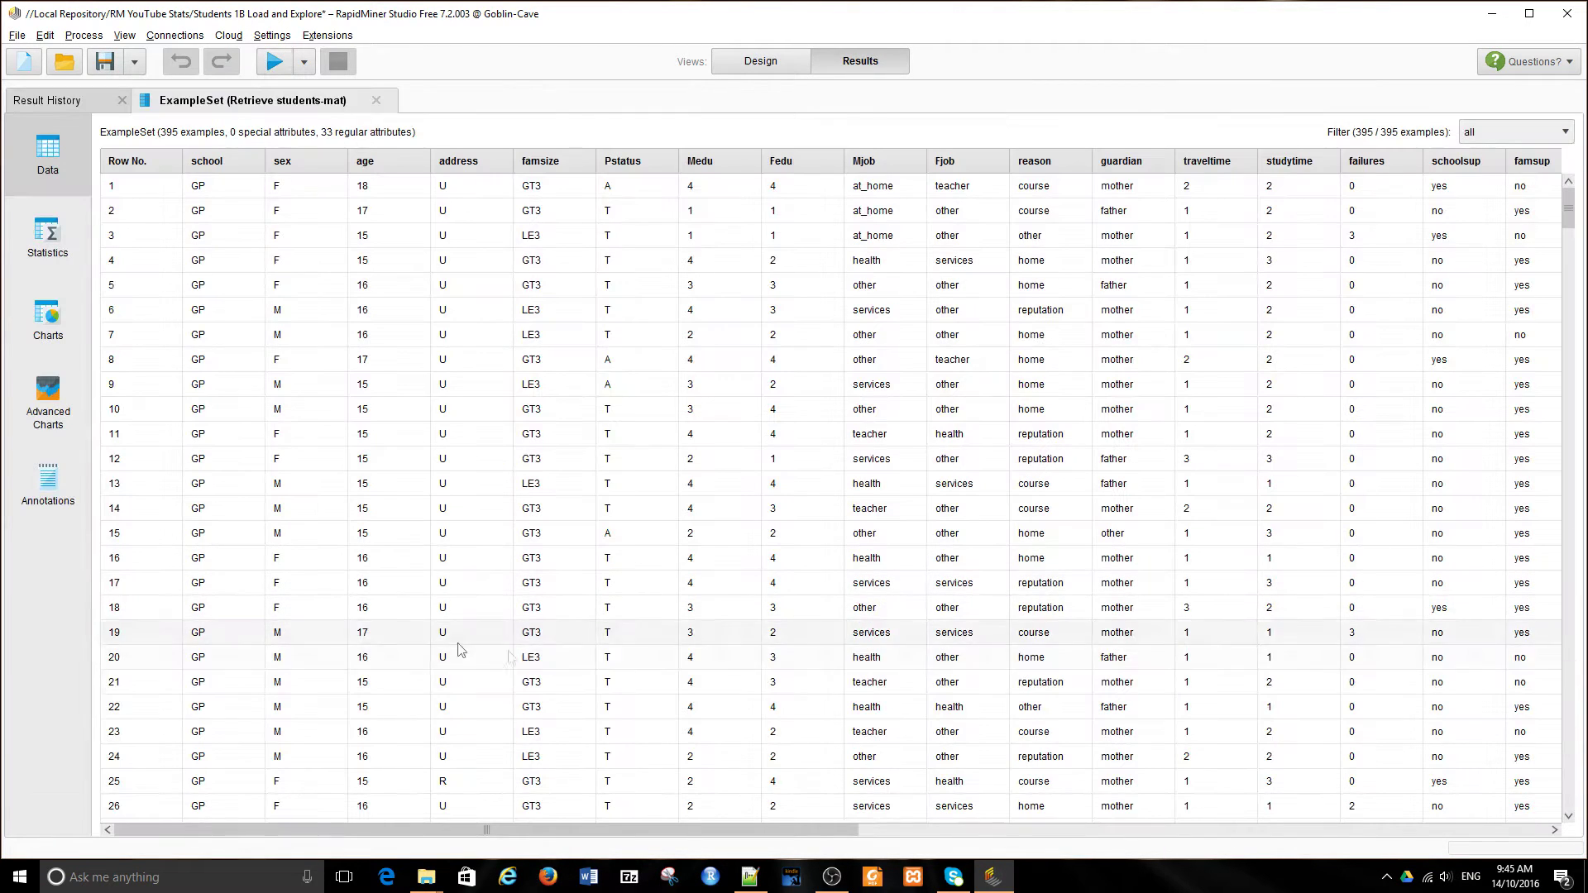
Step: Scroll across the students-mat columns through G3, then return to the Design view
{"action": "left_click_drag", "start_coordinate": [652, 832], "coordinate": [606, 852]}
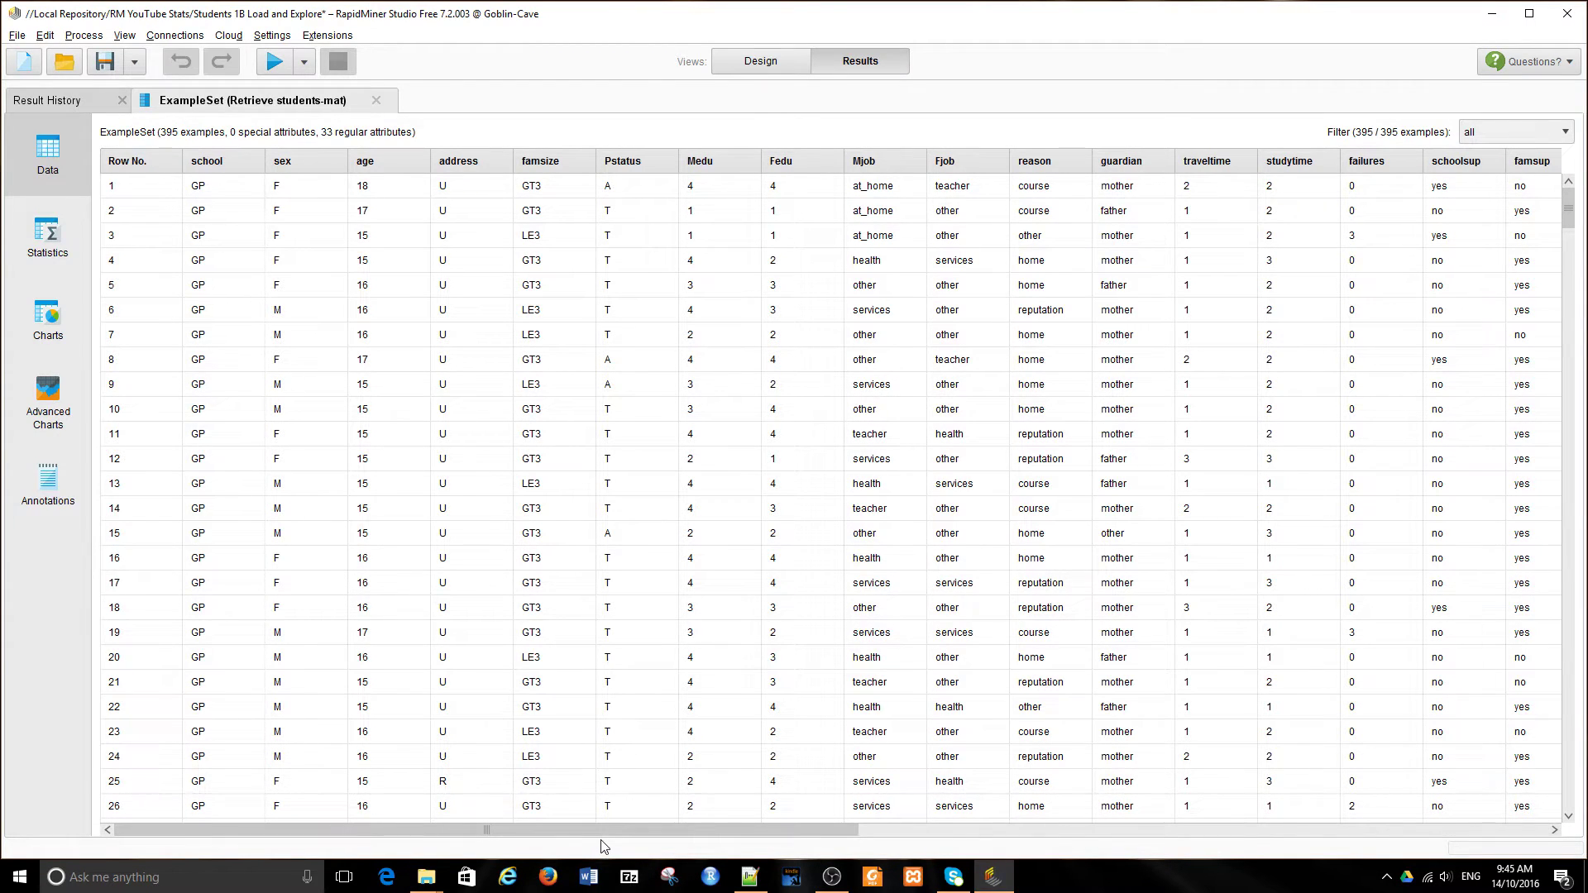
{"action": "left_click_drag", "start_coordinate": [601, 838], "coordinate": [1366, 829]}
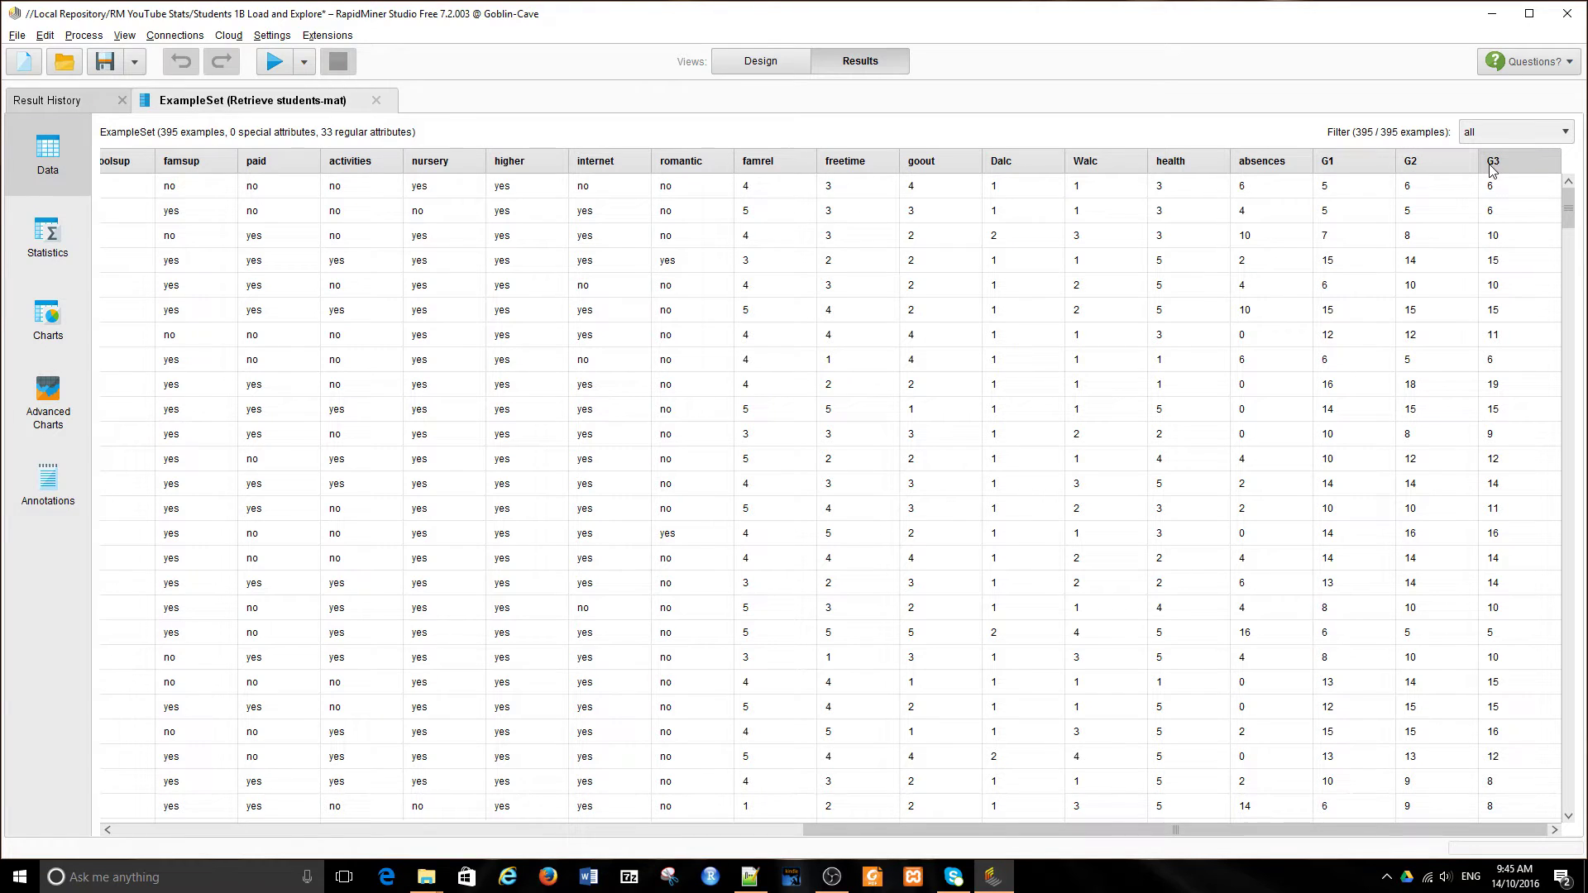
{"action": "left_click", "coordinate": [756, 62]}
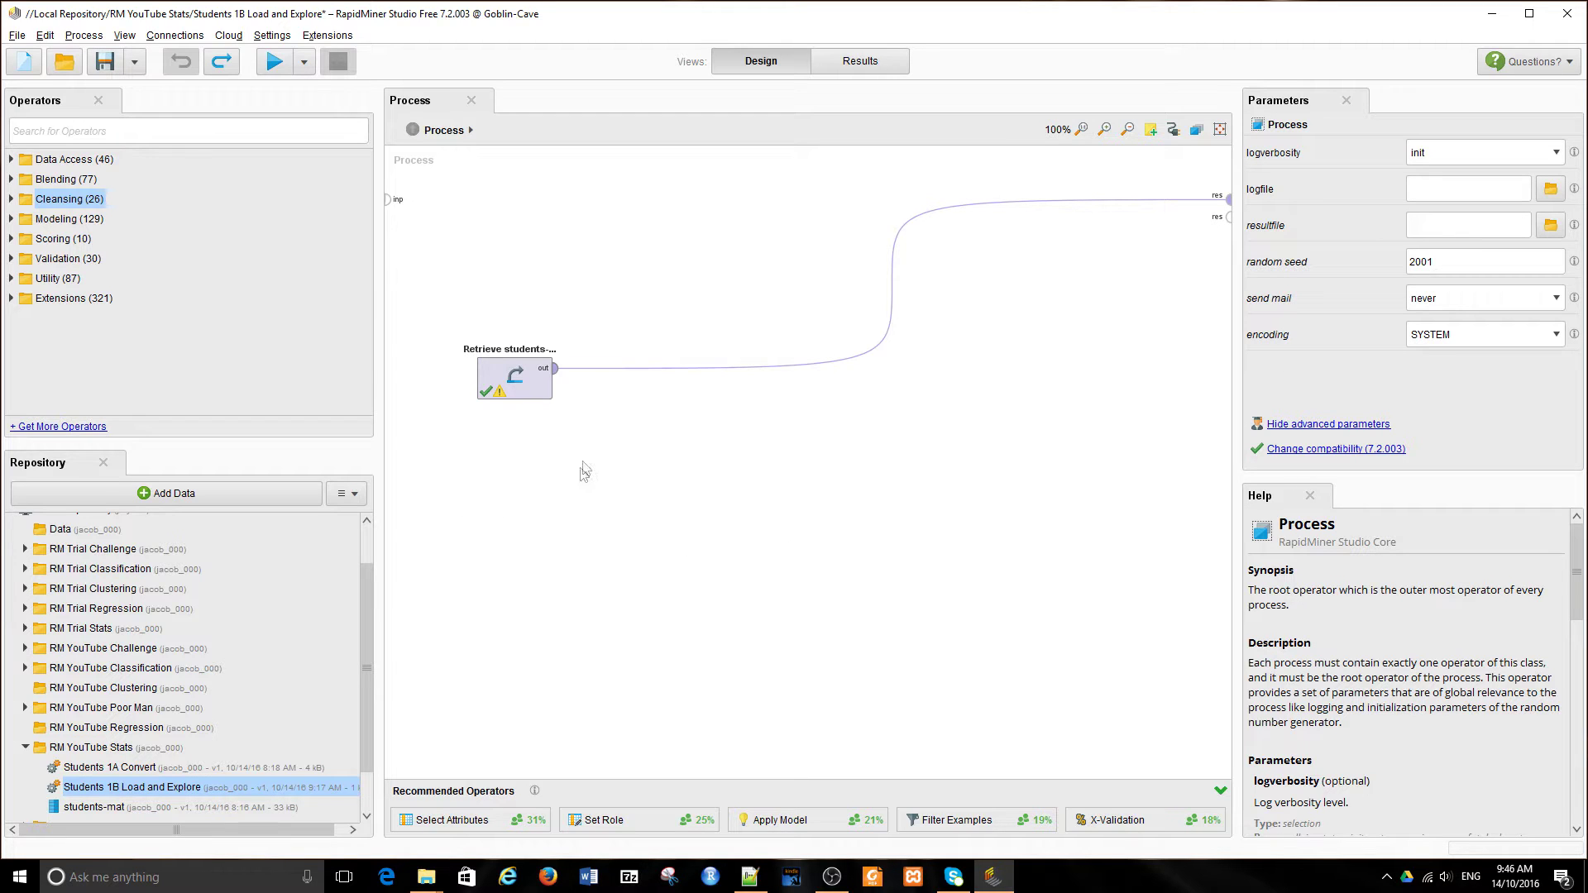
Step: Move Retrieve up and insert Select Attributes into the Retrieve-to-output connection
{"action": "left_click_drag", "start_coordinate": [532, 385], "coordinate": [532, 217]}
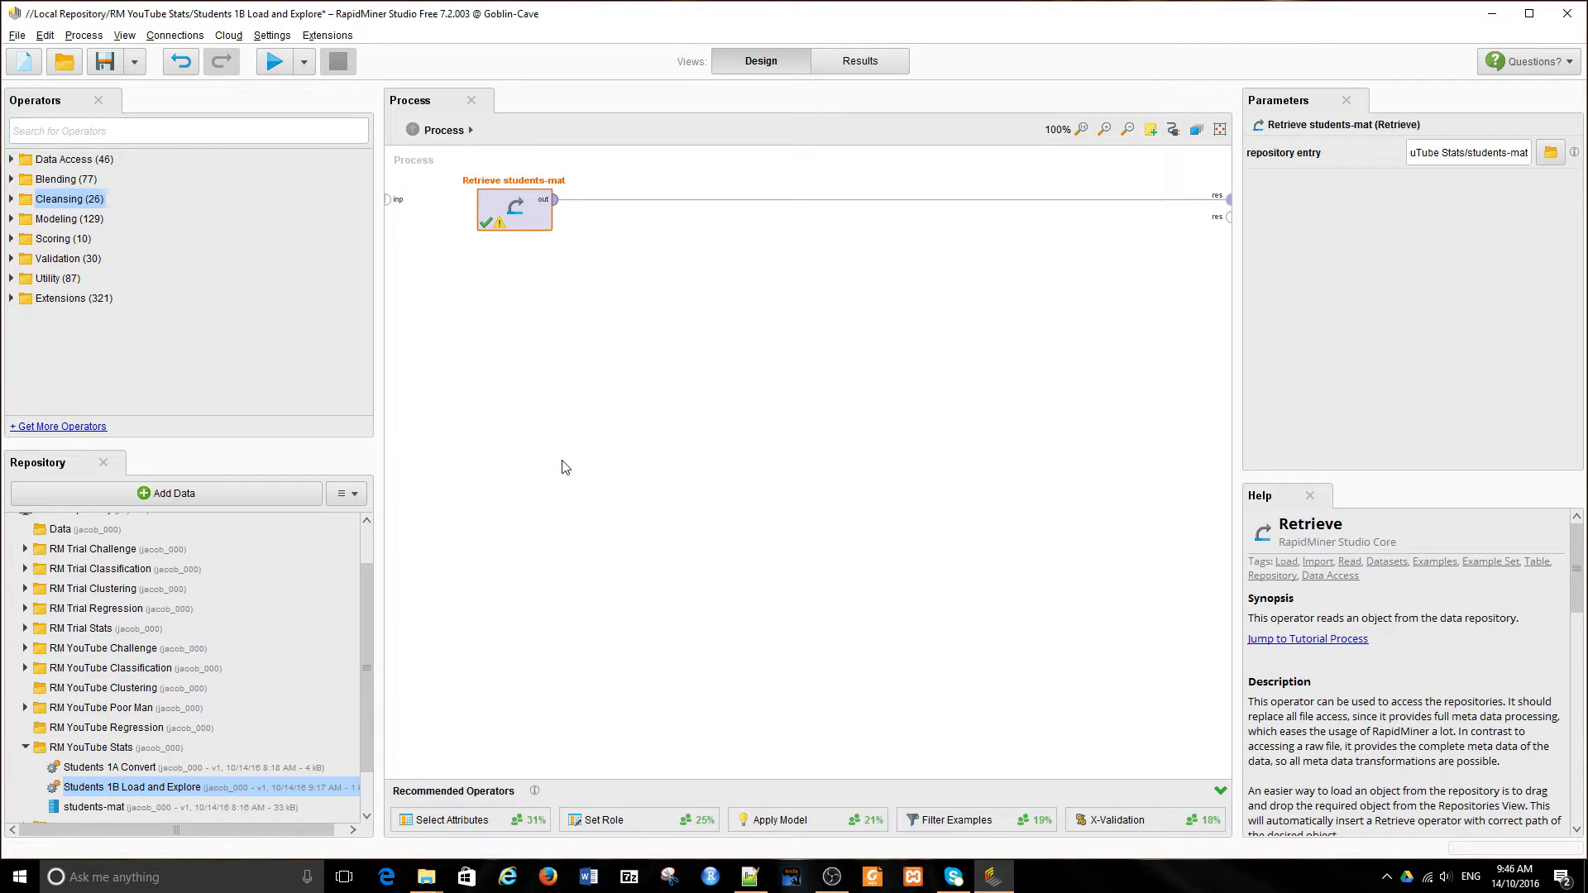
{"action": "left_click", "coordinate": [224, 133]}
{"action": "type", "text": "select"}
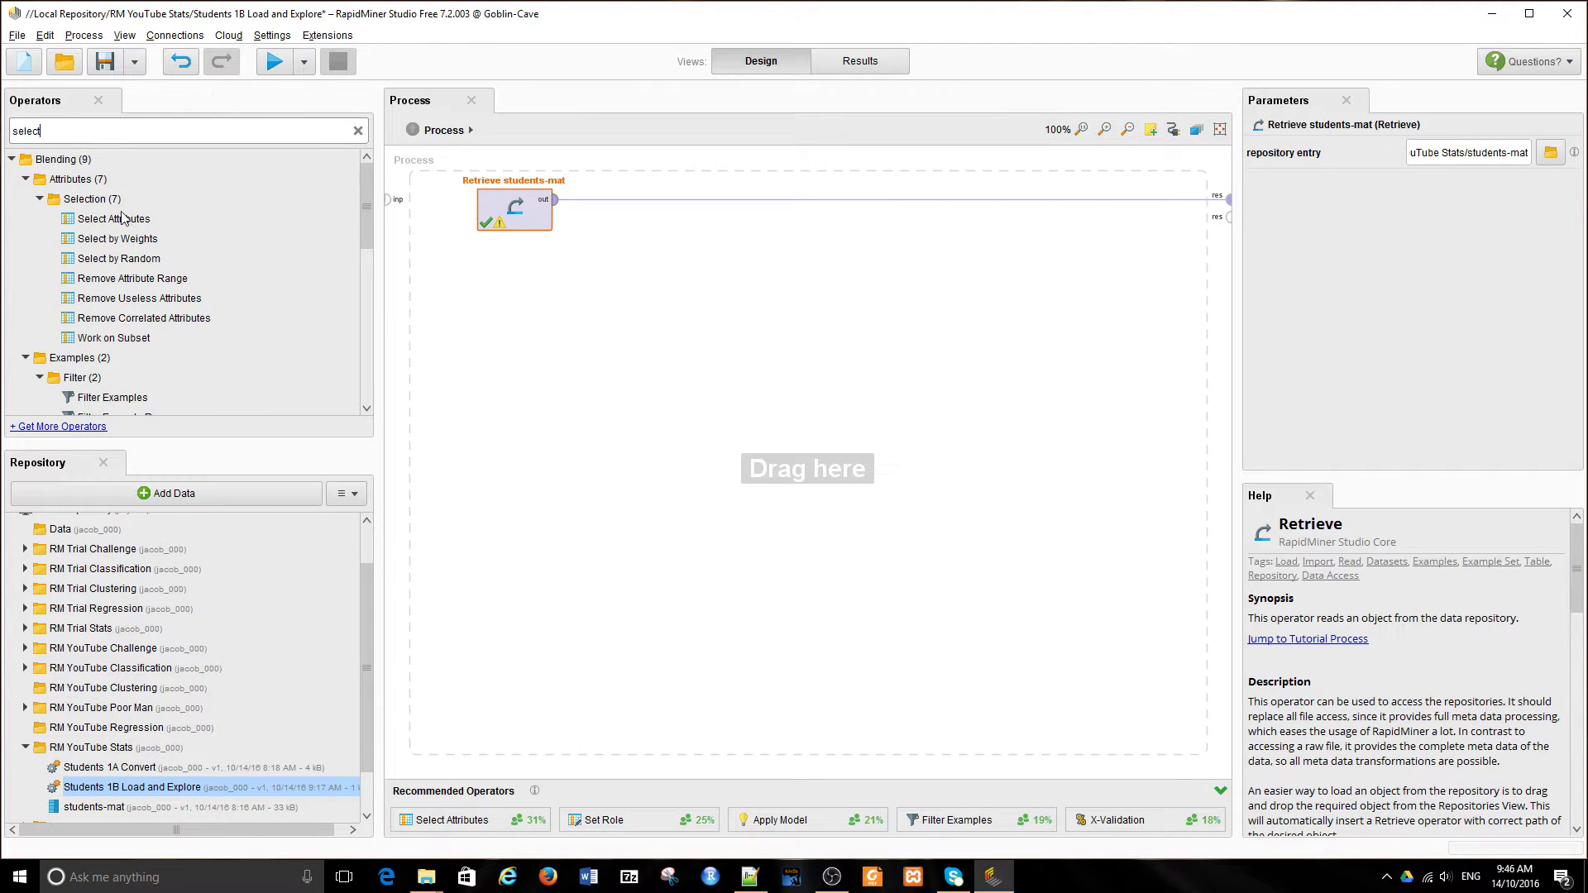
{"action": "left_click_drag", "start_coordinate": [120, 218], "coordinate": [513, 333]}
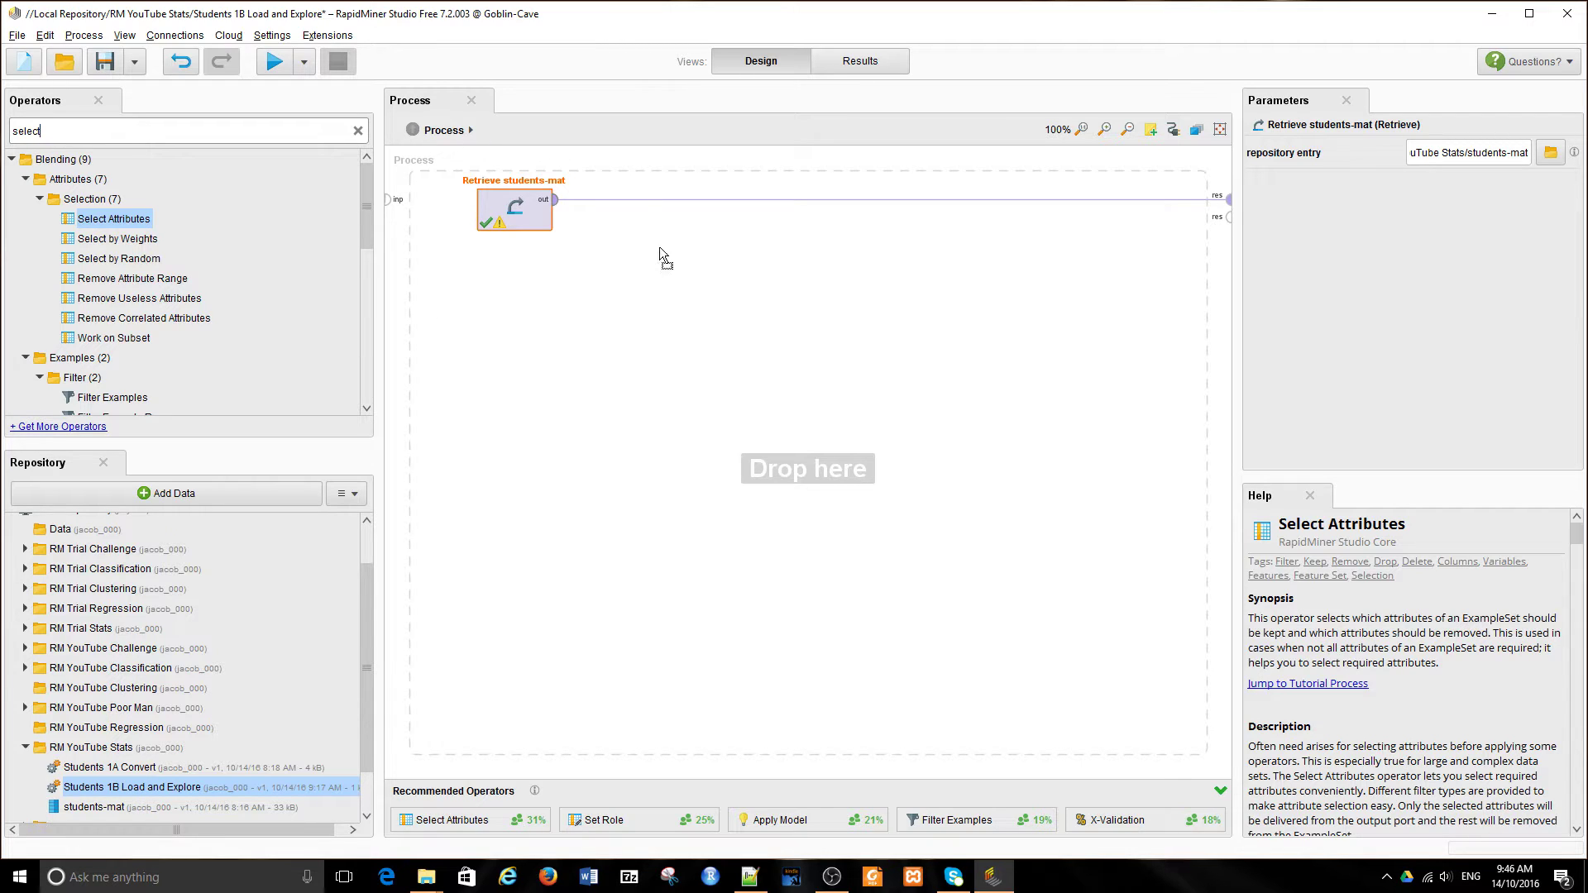
{"action": "left_click_drag", "start_coordinate": [661, 213], "coordinate": [661, 208]}
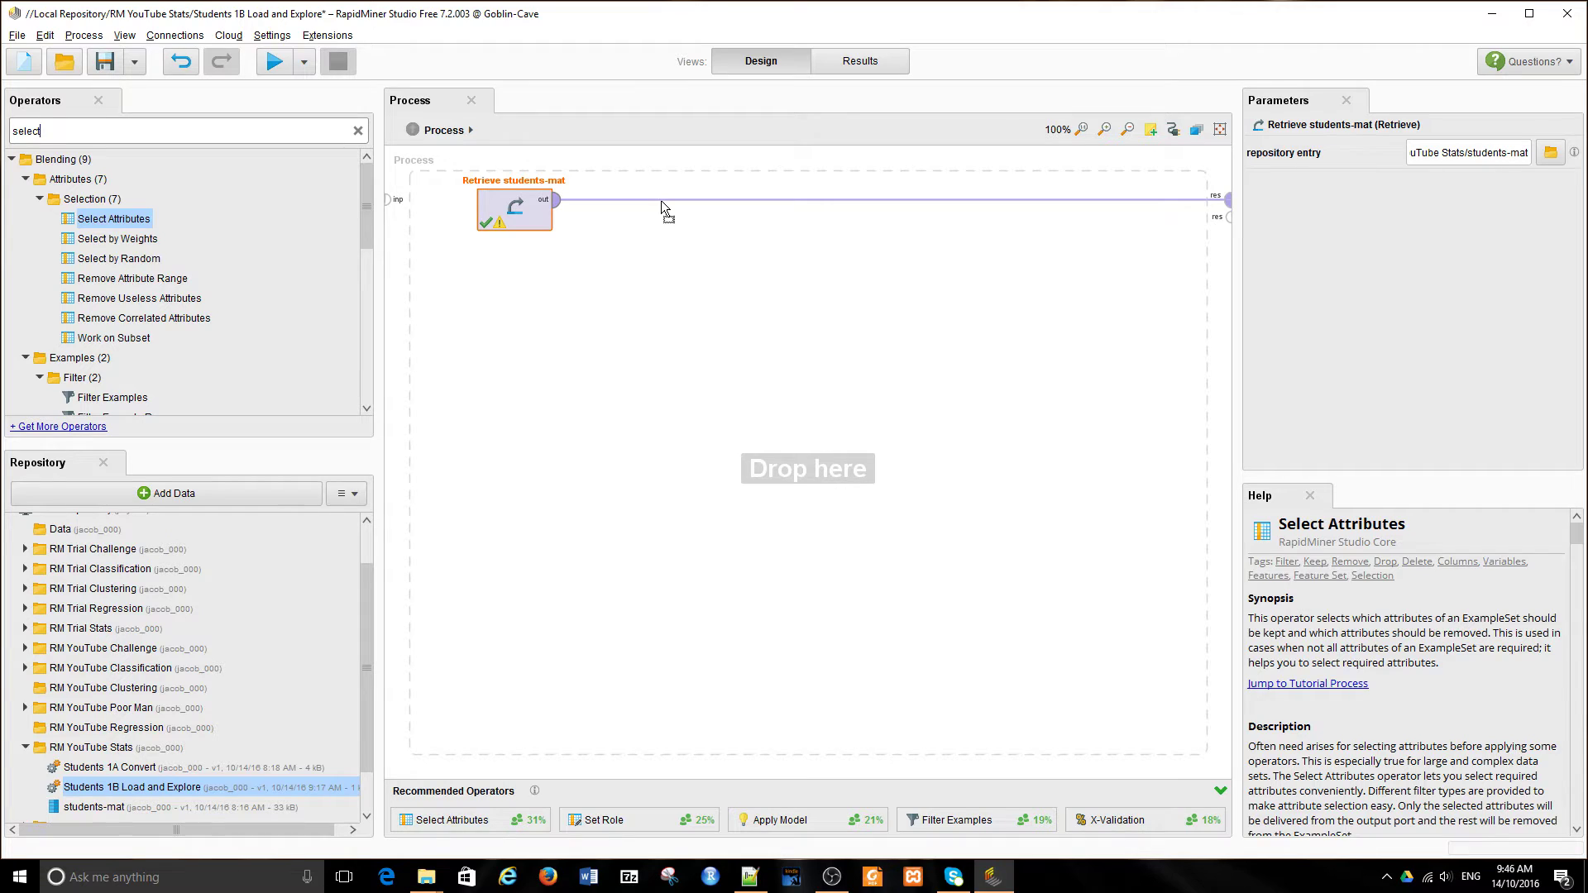
{"action": "left_click_drag", "start_coordinate": [662, 198], "coordinate": [510, 335]}
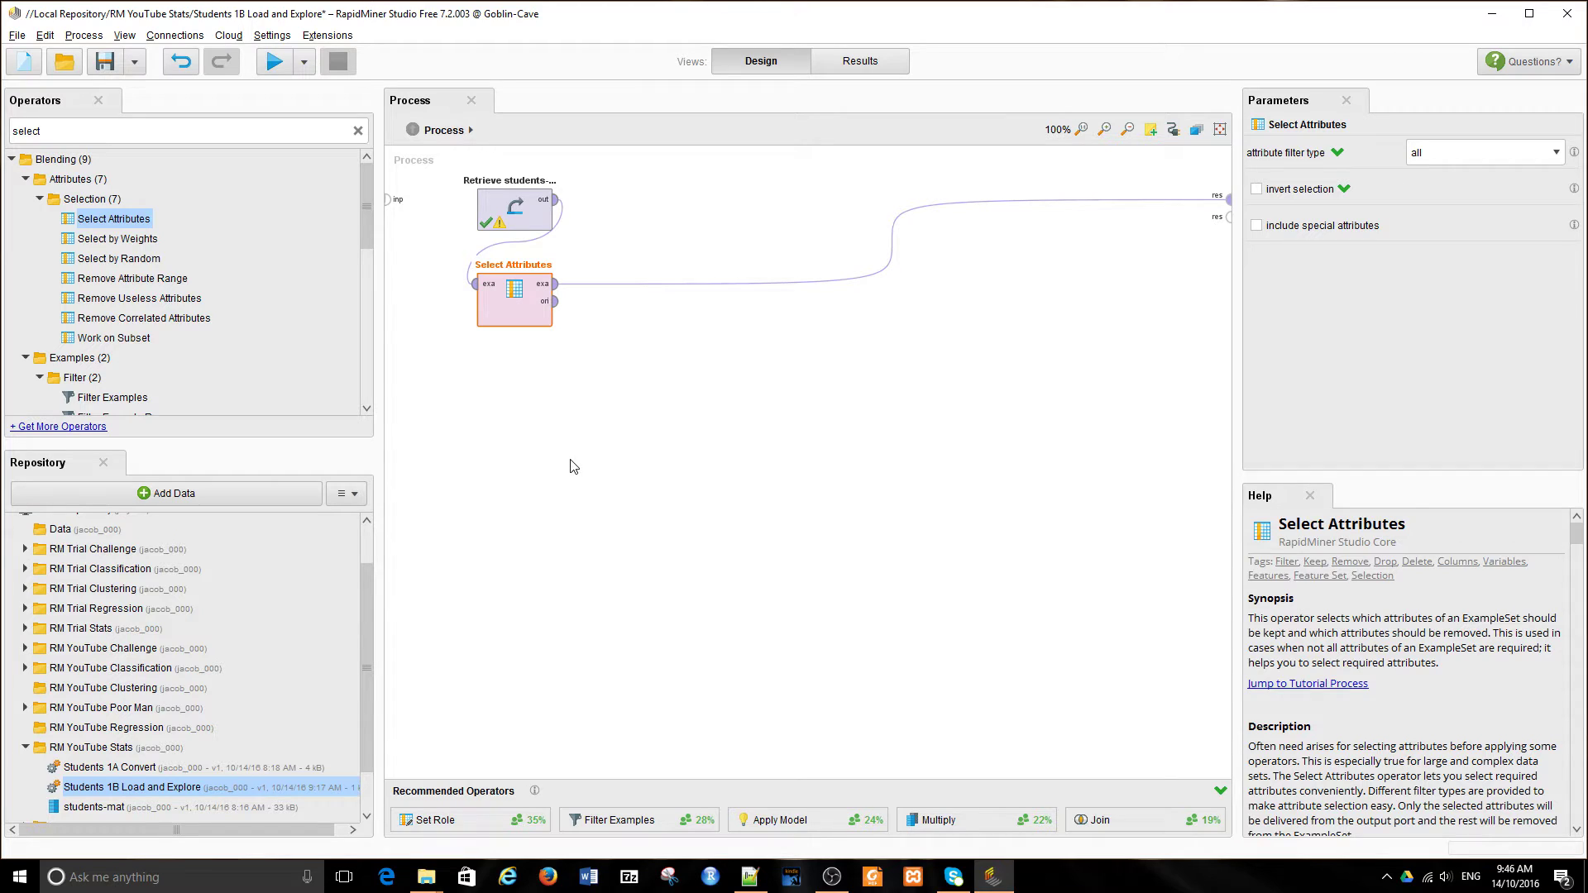
Step: Switch Select Attributes to subset filtering and move G1, G2 and G3 into the kept list
{"action": "left_click", "coordinate": [1553, 156]}
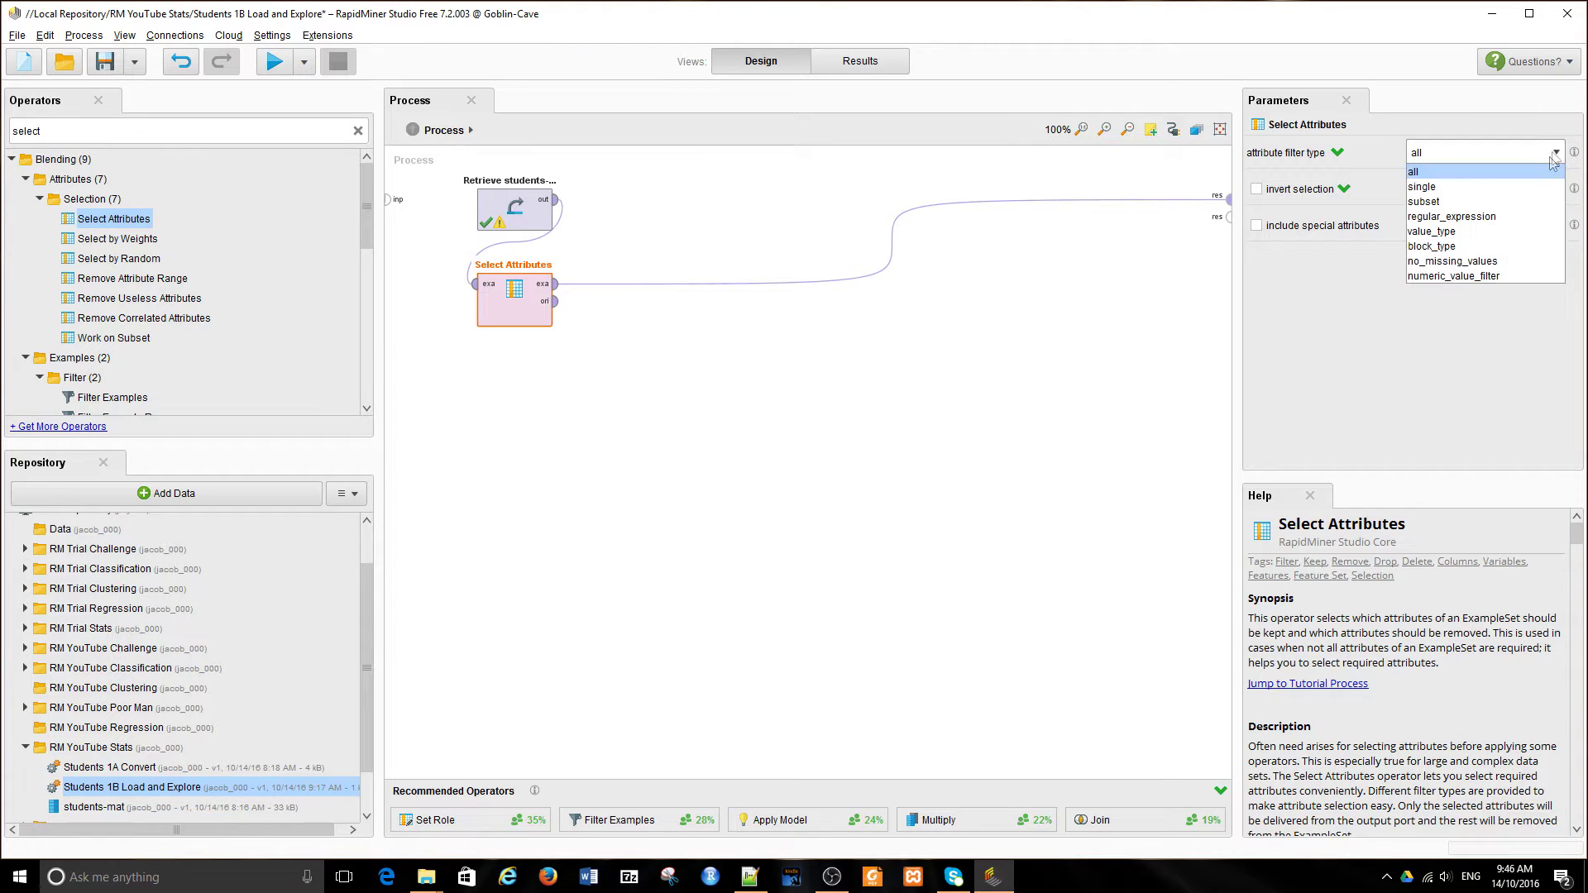
{"action": "left_click", "coordinate": [1499, 200]}
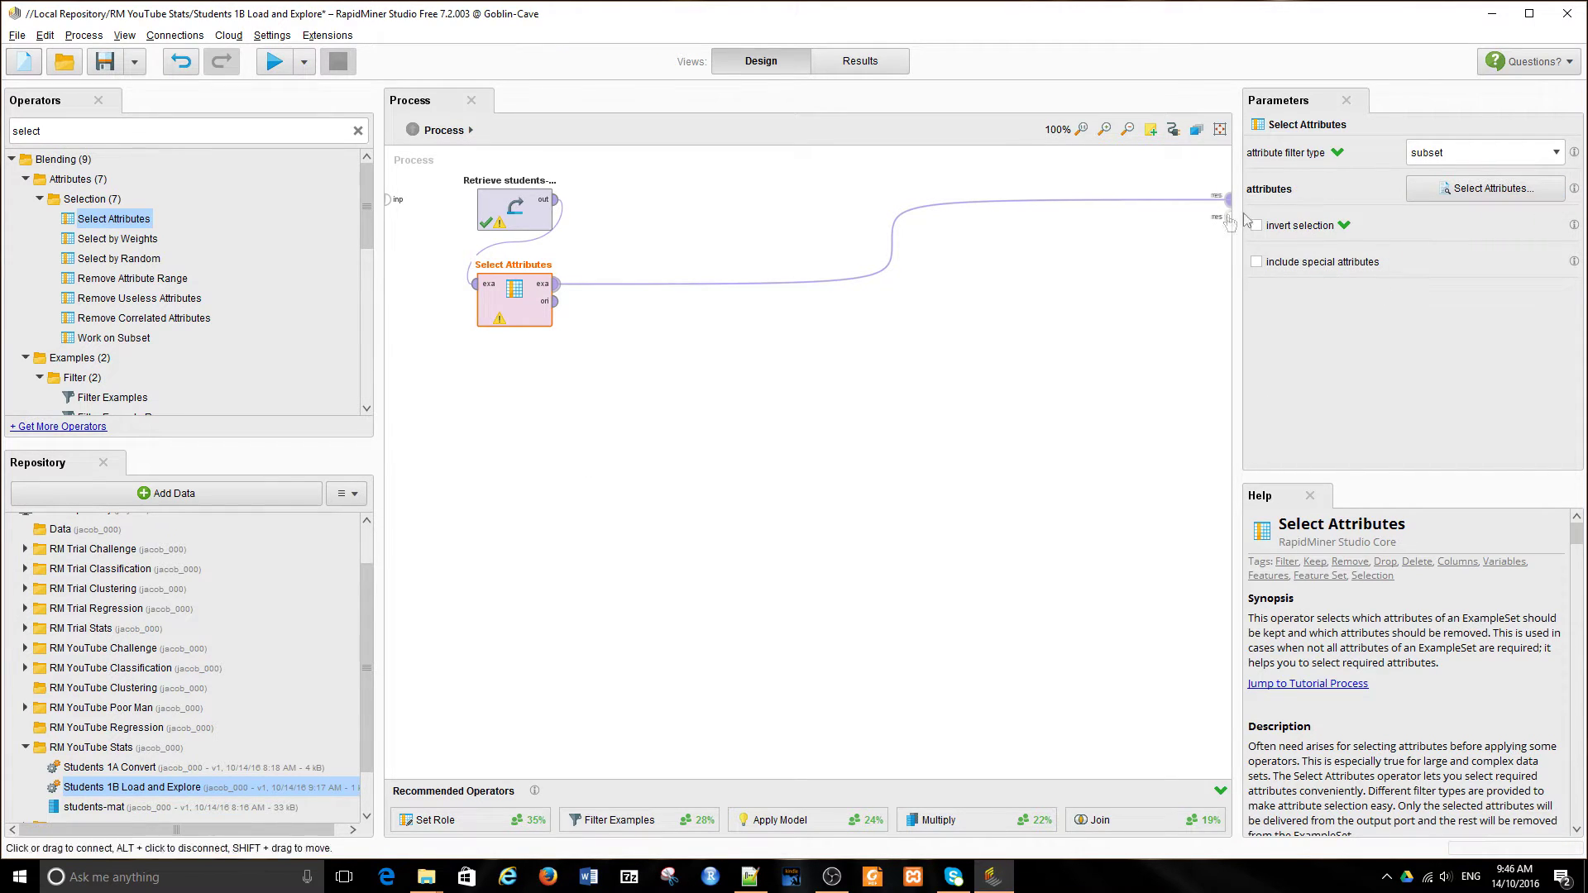
{"action": "left_click", "coordinate": [1472, 188]}
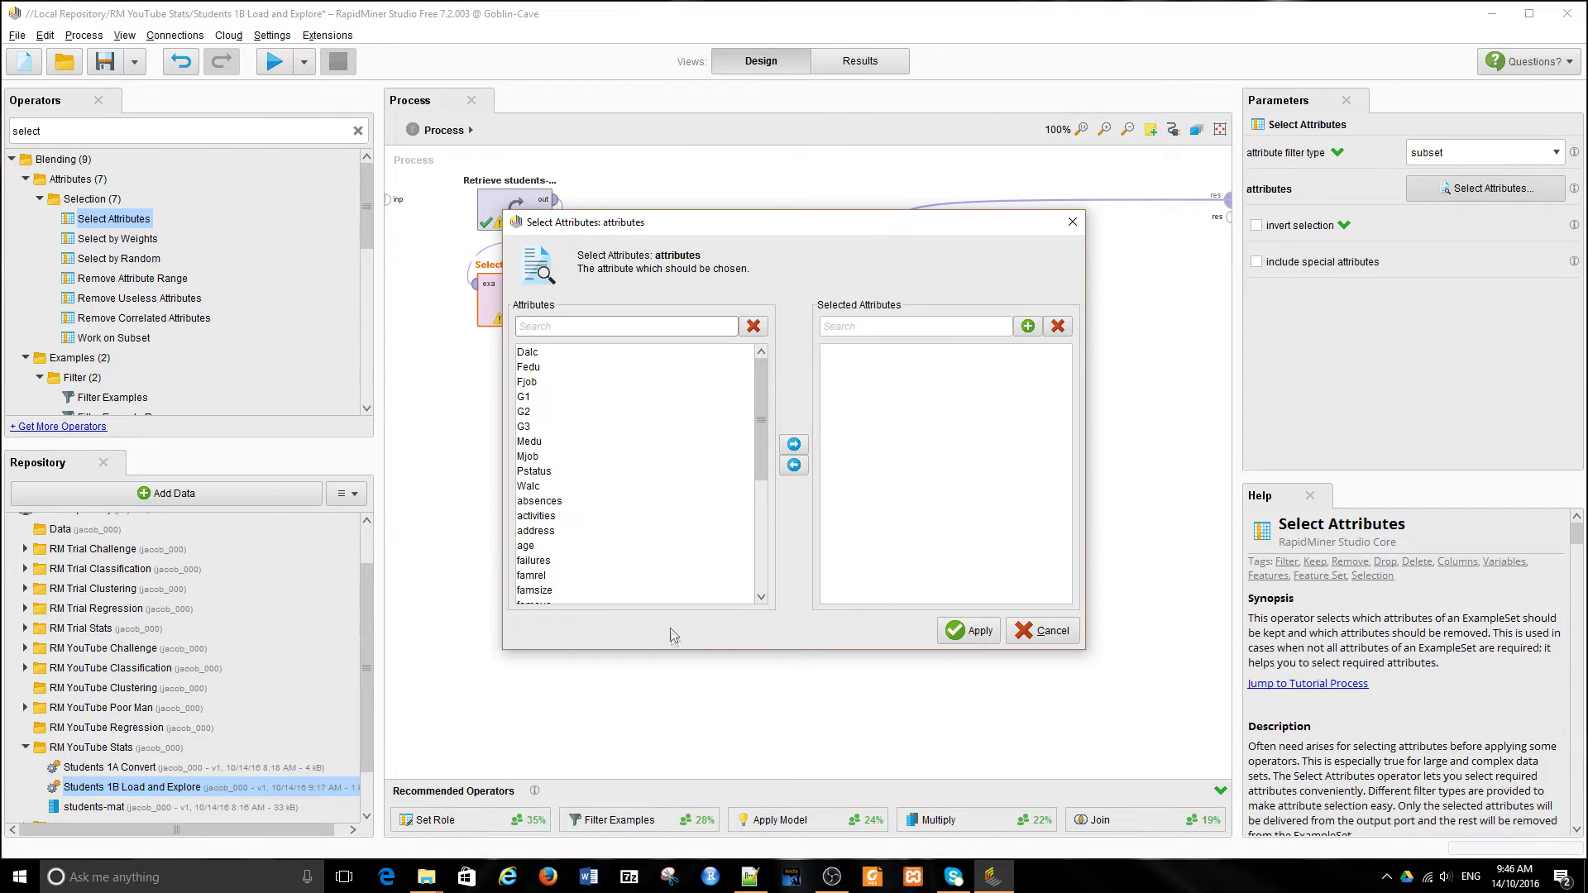
{"action": "left_click", "coordinate": [536, 398]}
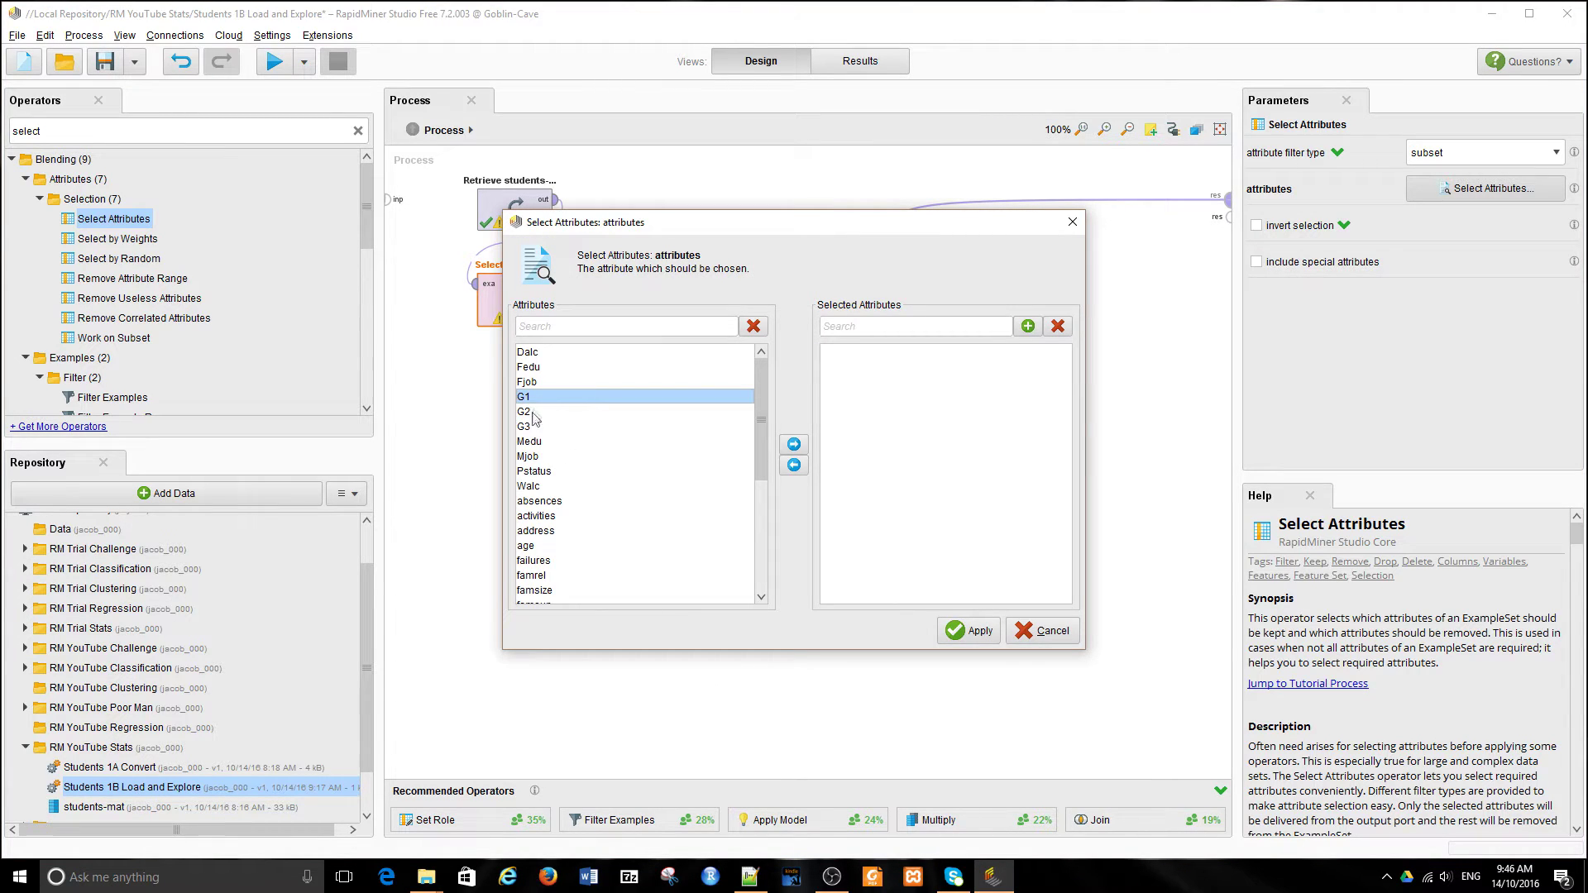
{"action": "left_click", "coordinate": [534, 413], "text": "ctrl"}
{"action": "left_click", "coordinate": [692, 428], "text": "ctrl"}
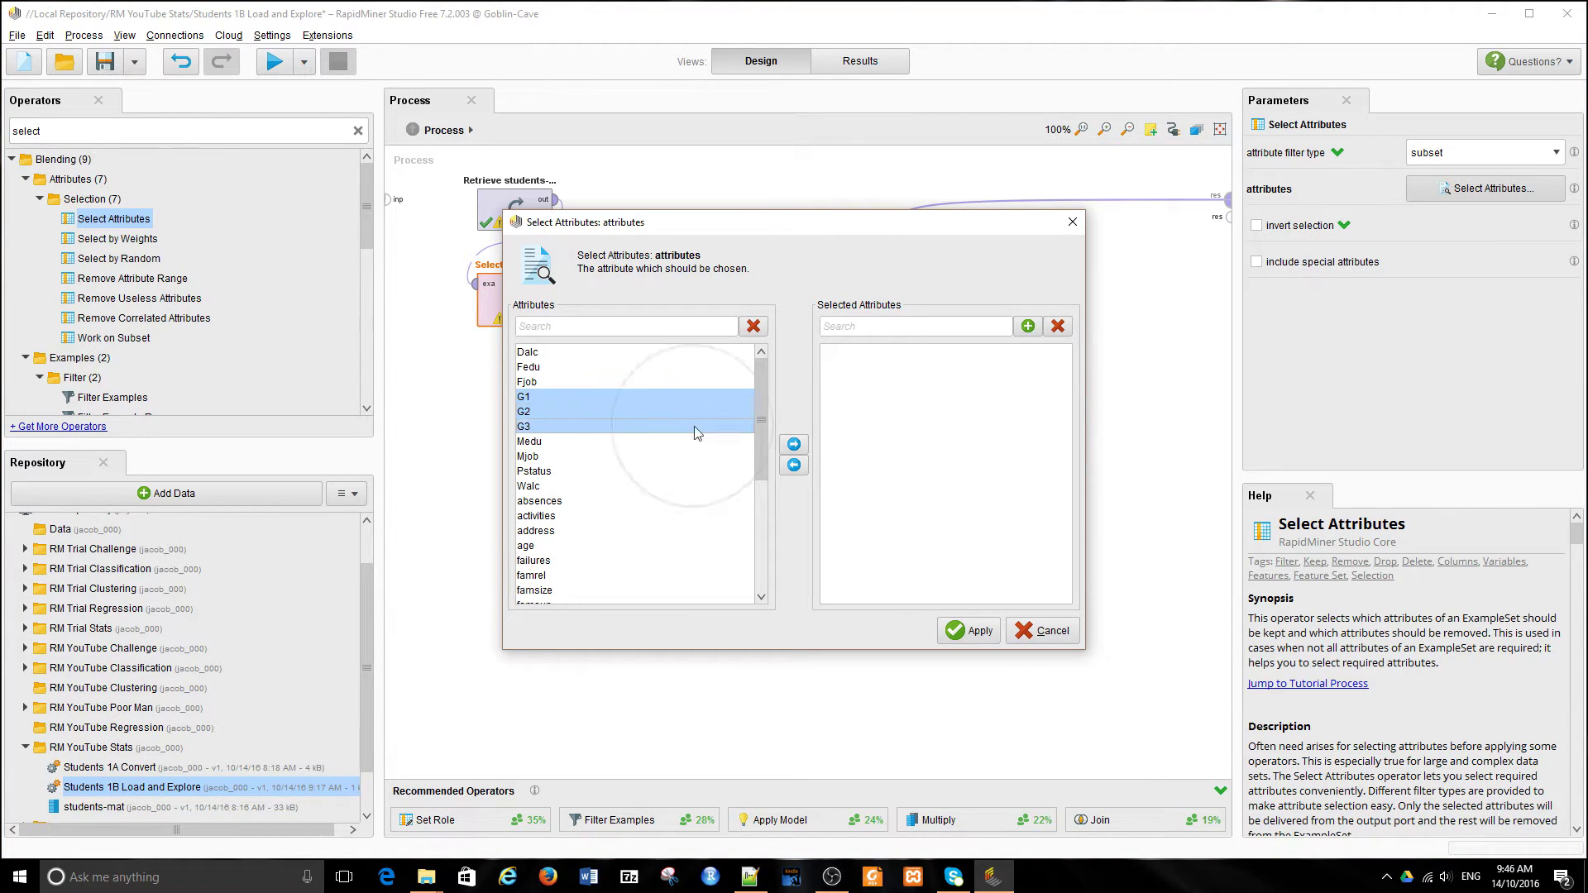
{"action": "left_click", "coordinate": [794, 444]}
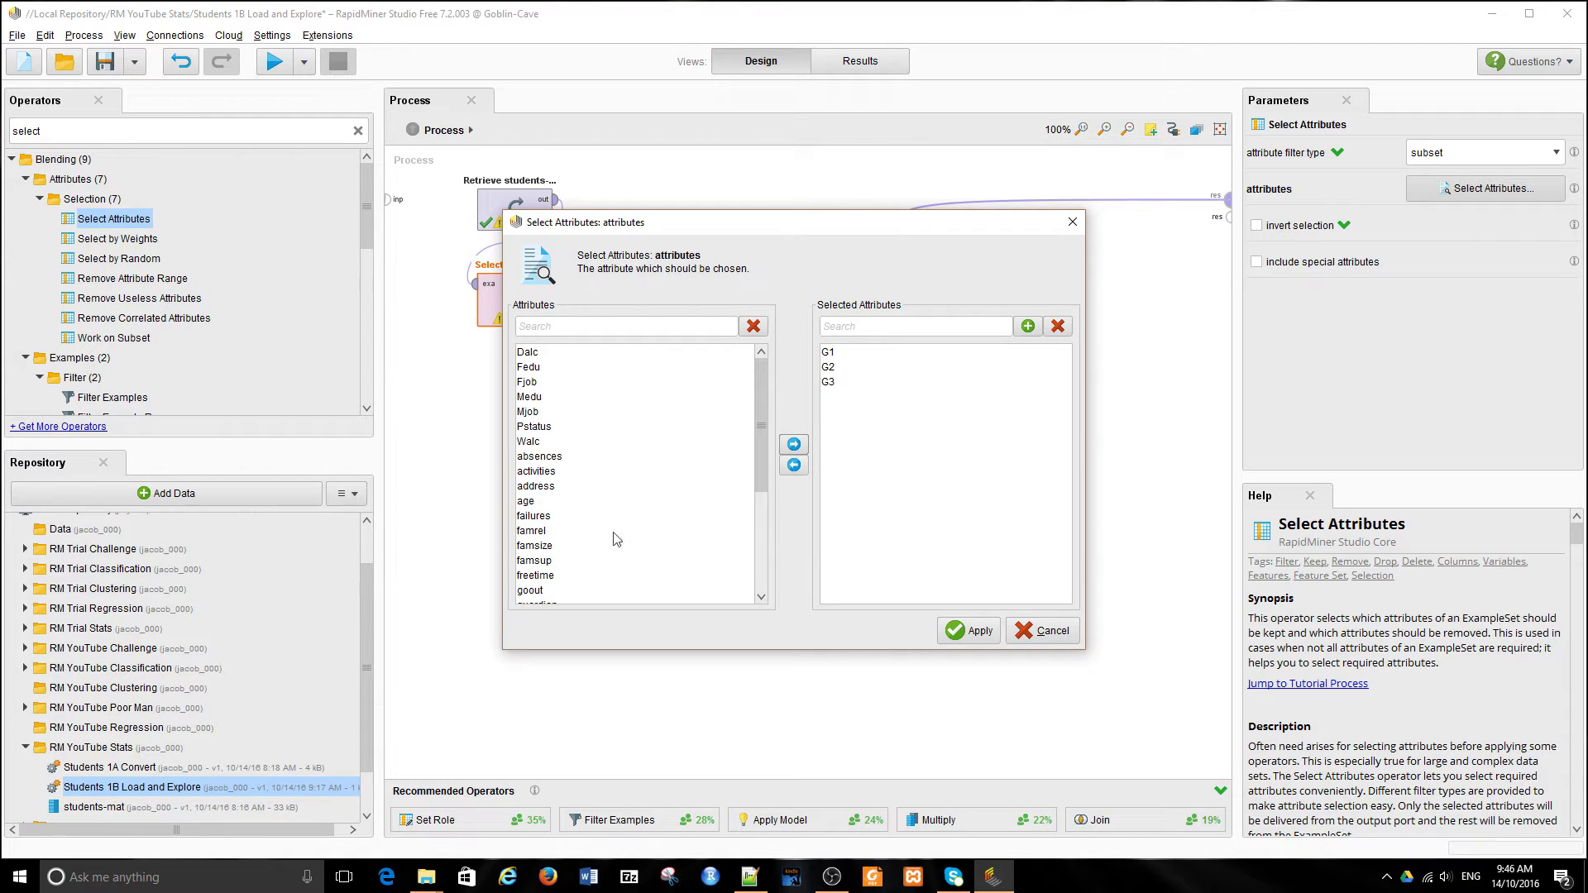
Step: Add age, failures, address, guardian, school and sex to the kept attributes and apply
{"action": "left_click", "coordinate": [534, 502]}
{"action": "left_click", "coordinate": [542, 523], "text": "ctrl"}
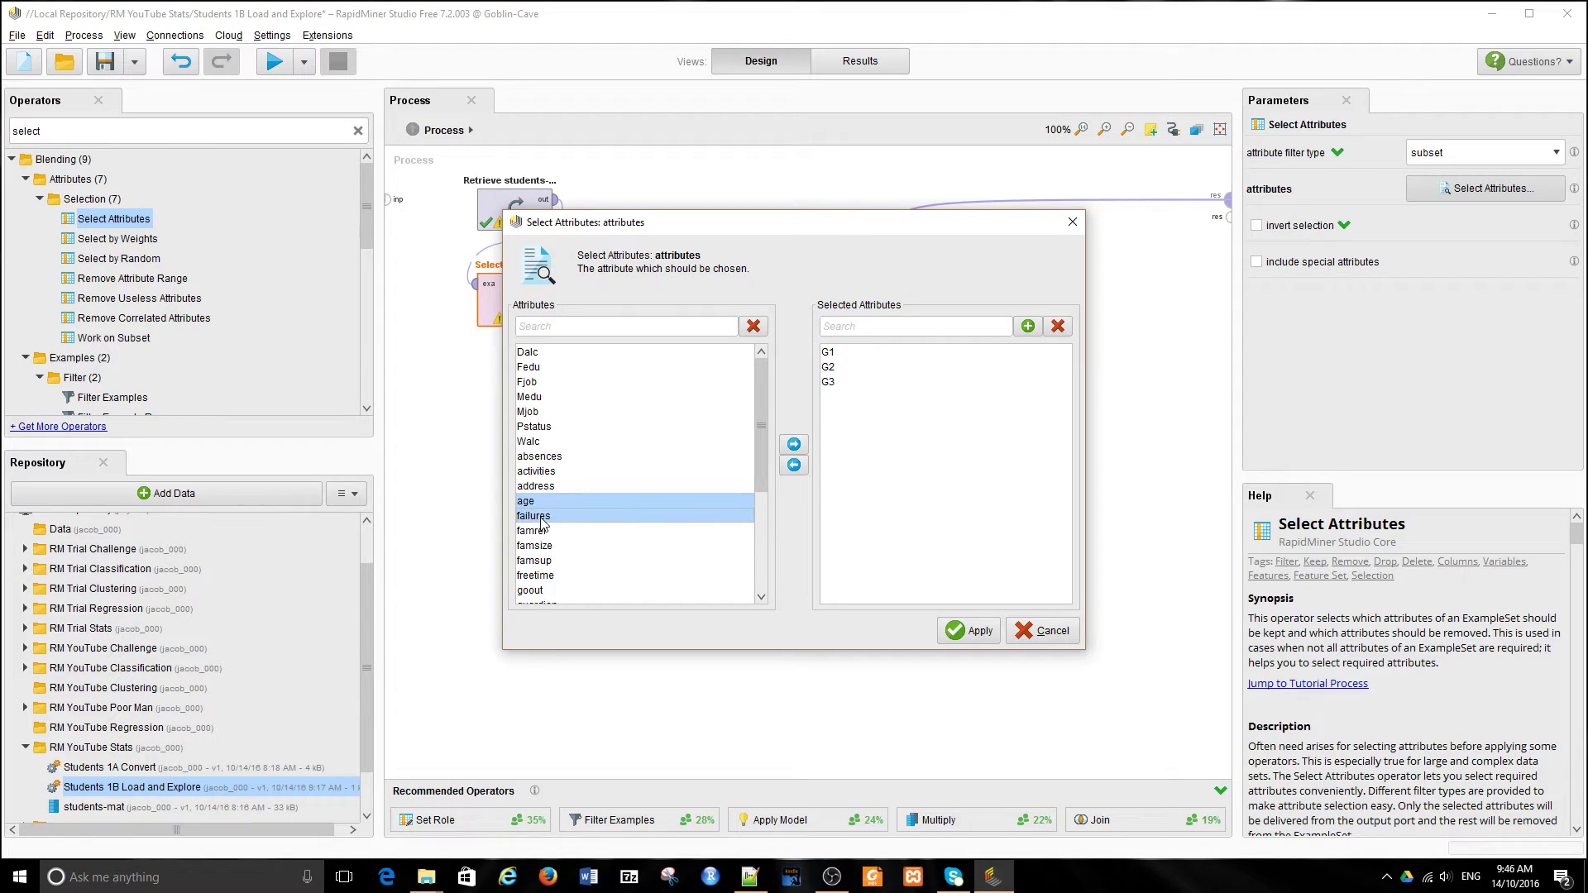
{"action": "scroll", "coordinate": [632, 526], "scroll_direction": "down", "scroll_amount": 2}
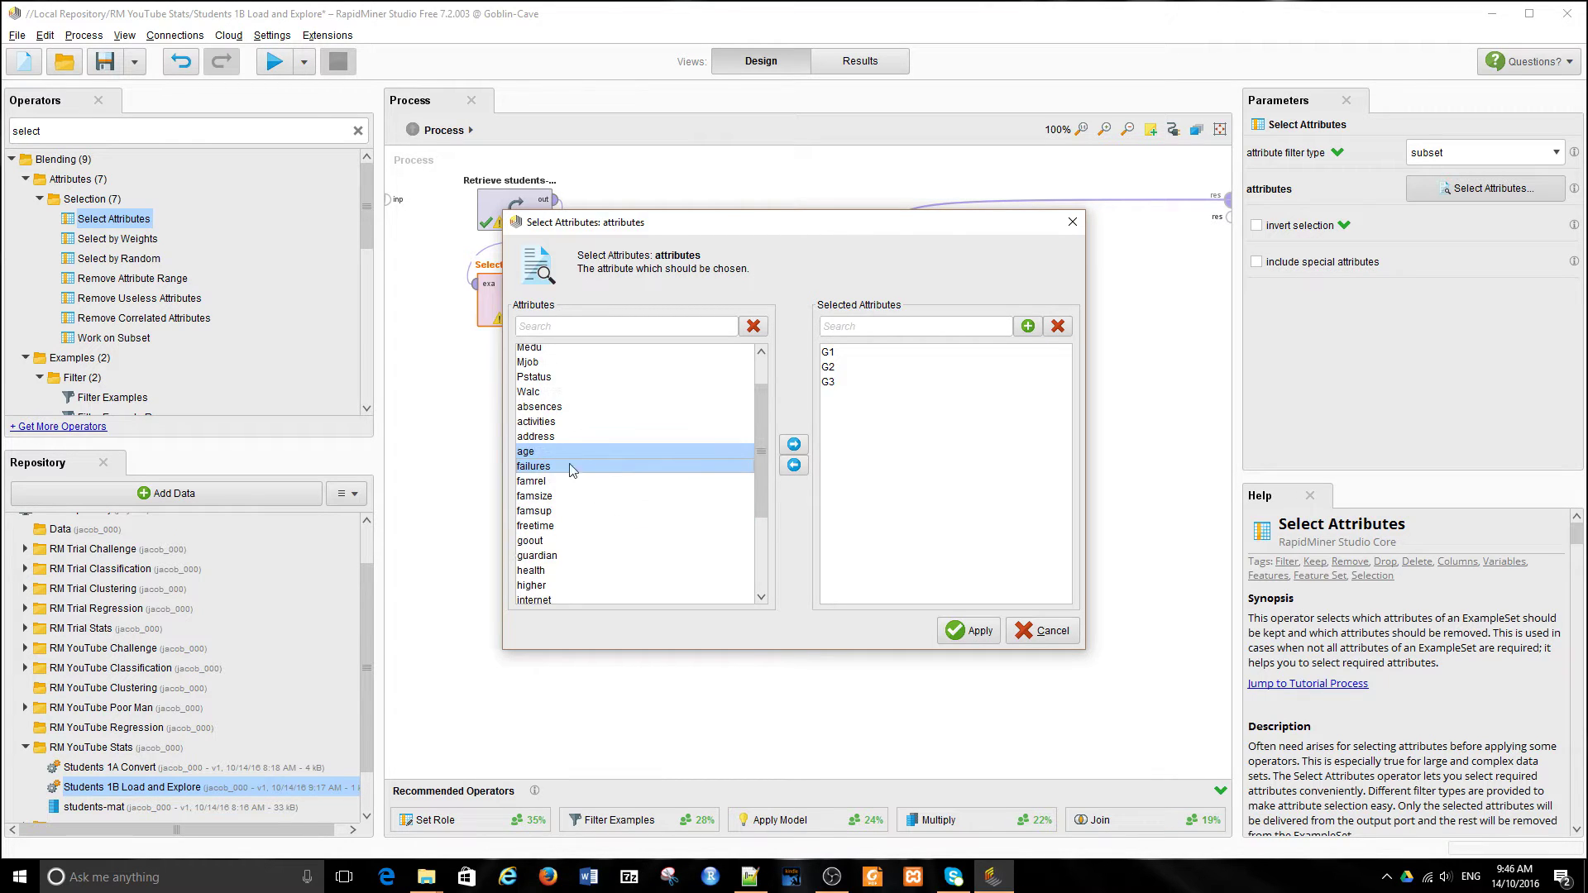
{"action": "left_click", "coordinate": [546, 437], "text": "ctrl"}
{"action": "scroll", "coordinate": [654, 560], "scroll_direction": "up", "scroll_amount": 2}
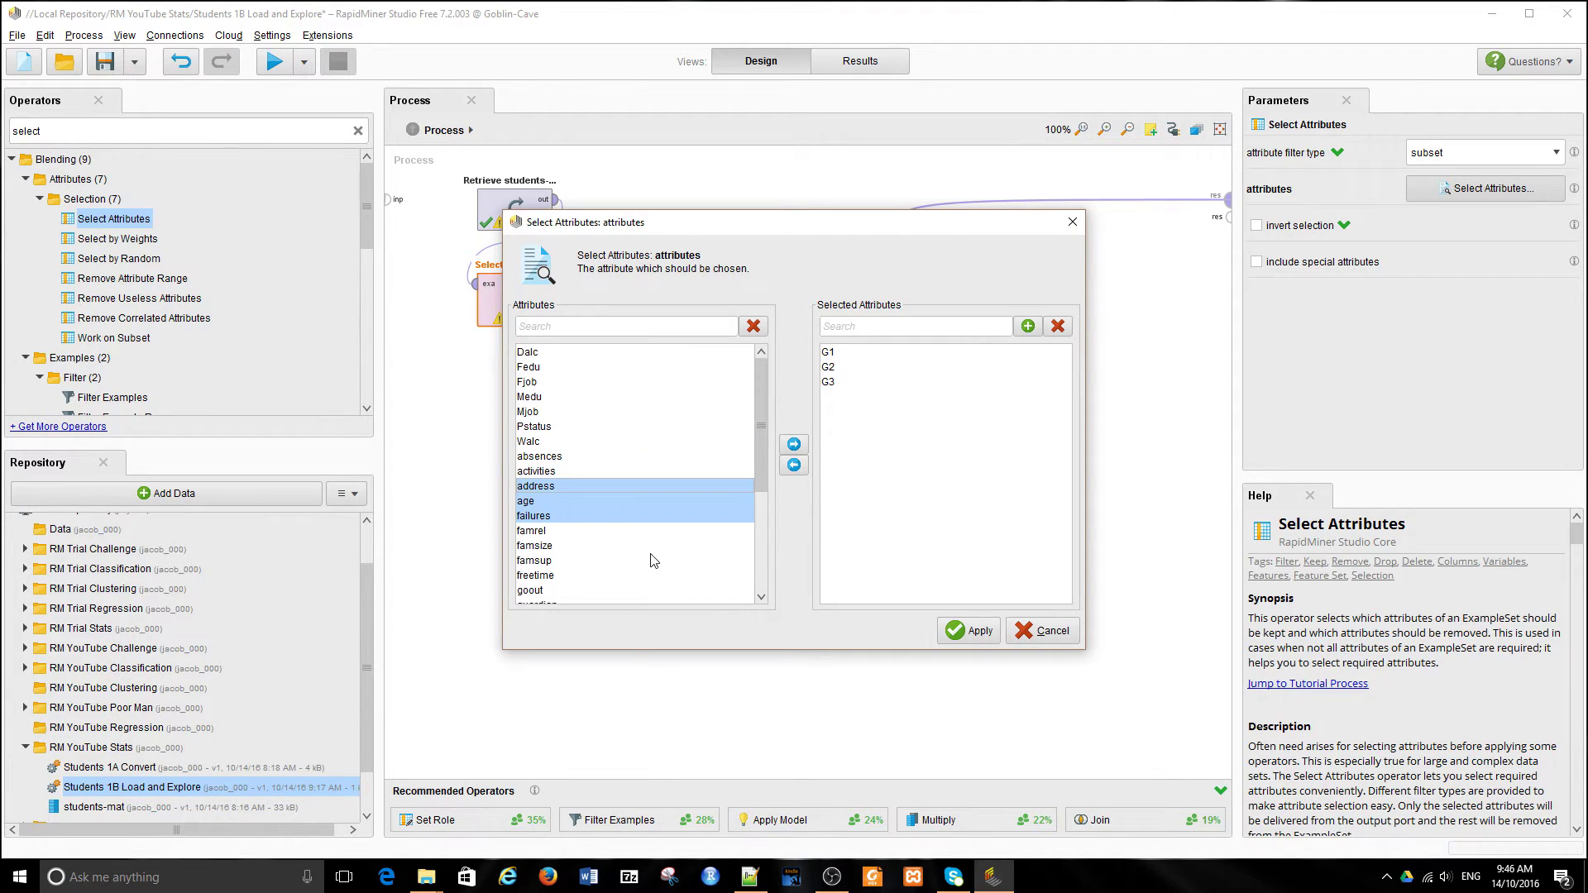
{"action": "scroll", "coordinate": [654, 561], "scroll_direction": "down", "scroll_amount": 4}
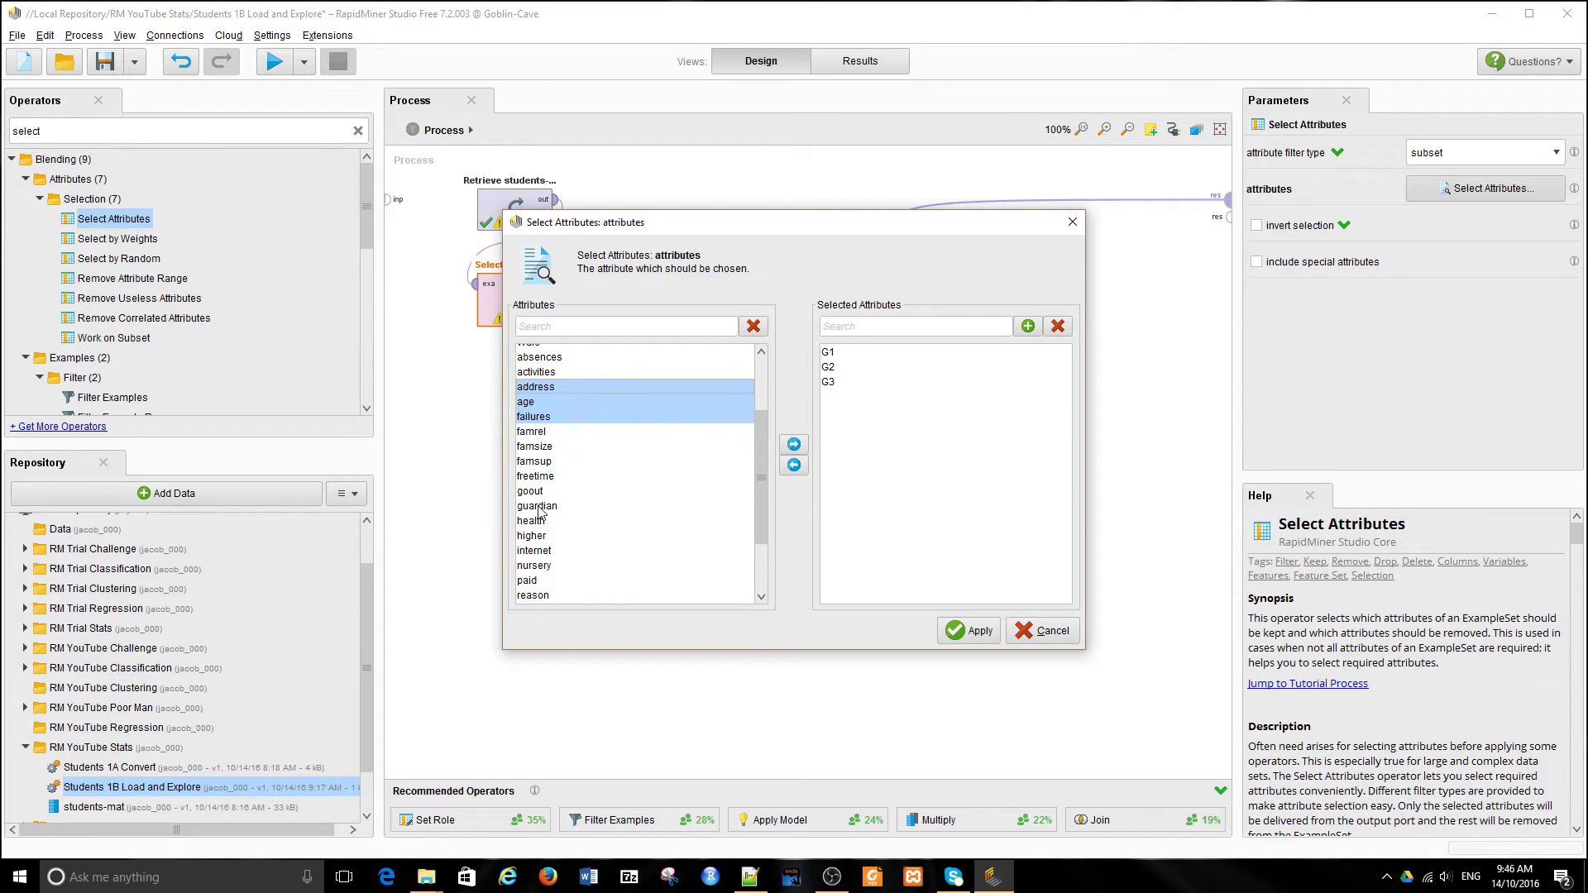
{"action": "left_click", "coordinate": [539, 507], "text": "ctrl"}
{"action": "scroll", "coordinate": [653, 543], "scroll_direction": "down", "scroll_amount": 3}
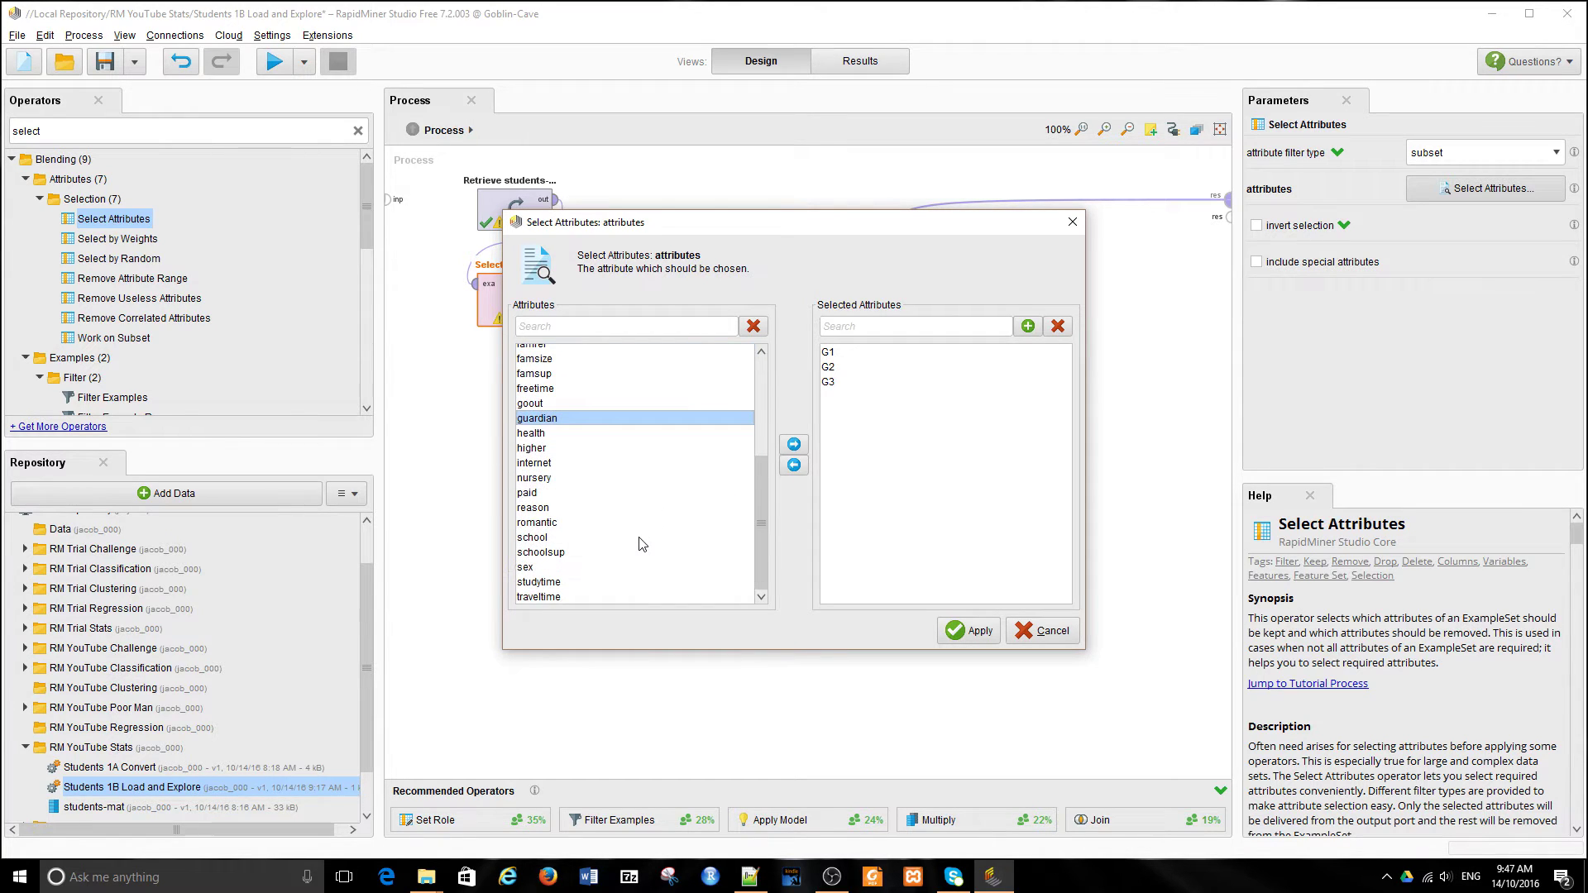
{"action": "left_click", "coordinate": [532, 538], "text": "ctrl"}
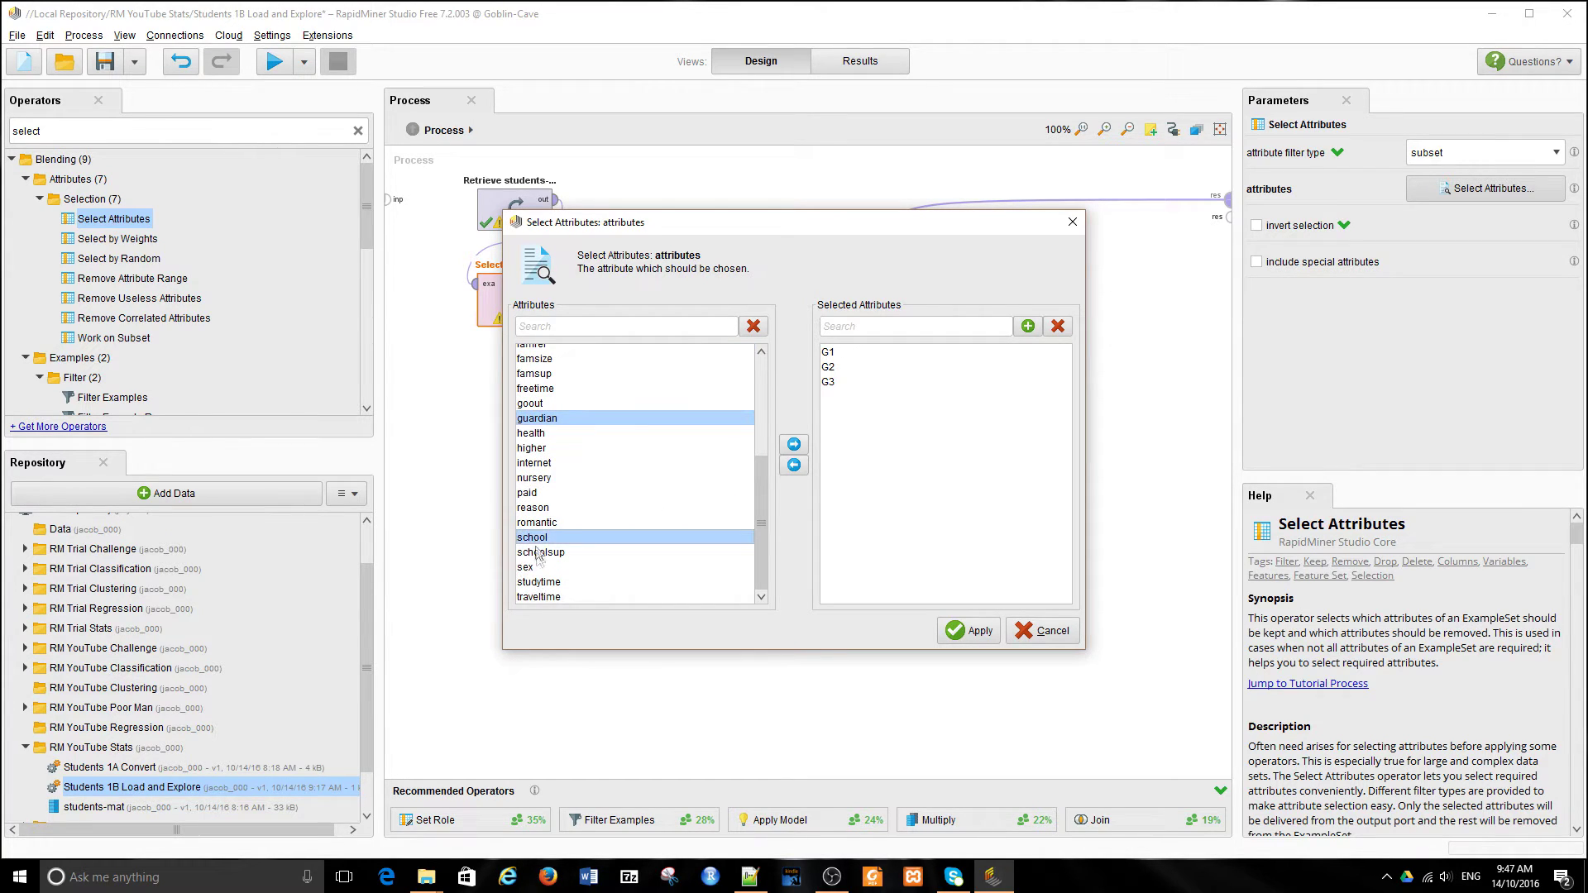
{"action": "left_click", "coordinate": [528, 568], "text": "ctrl"}
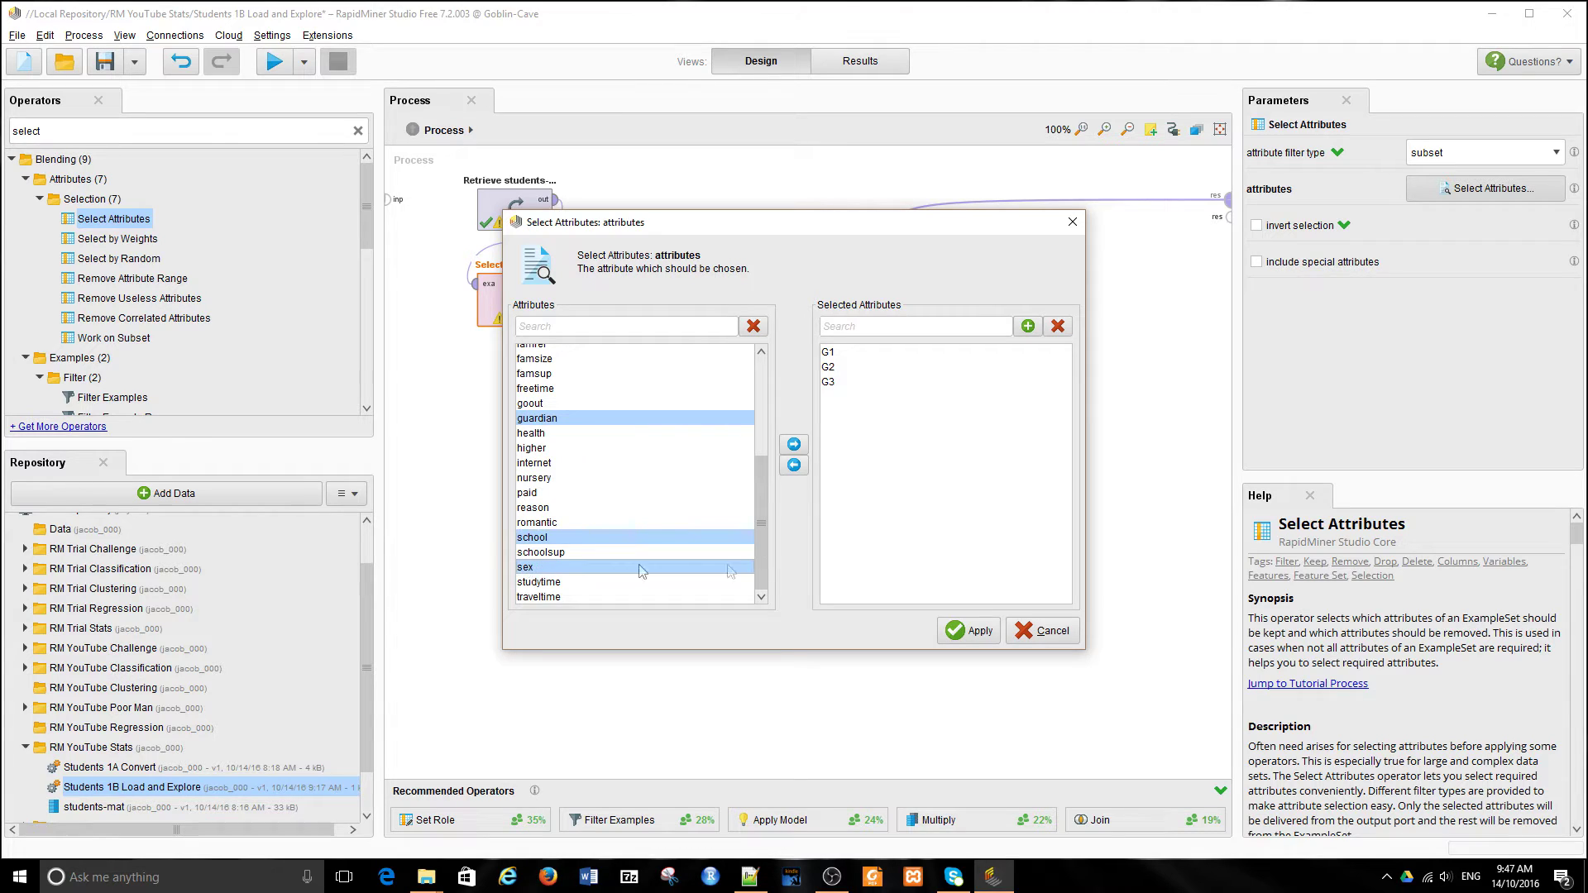
{"action": "left_click", "coordinate": [794, 445]}
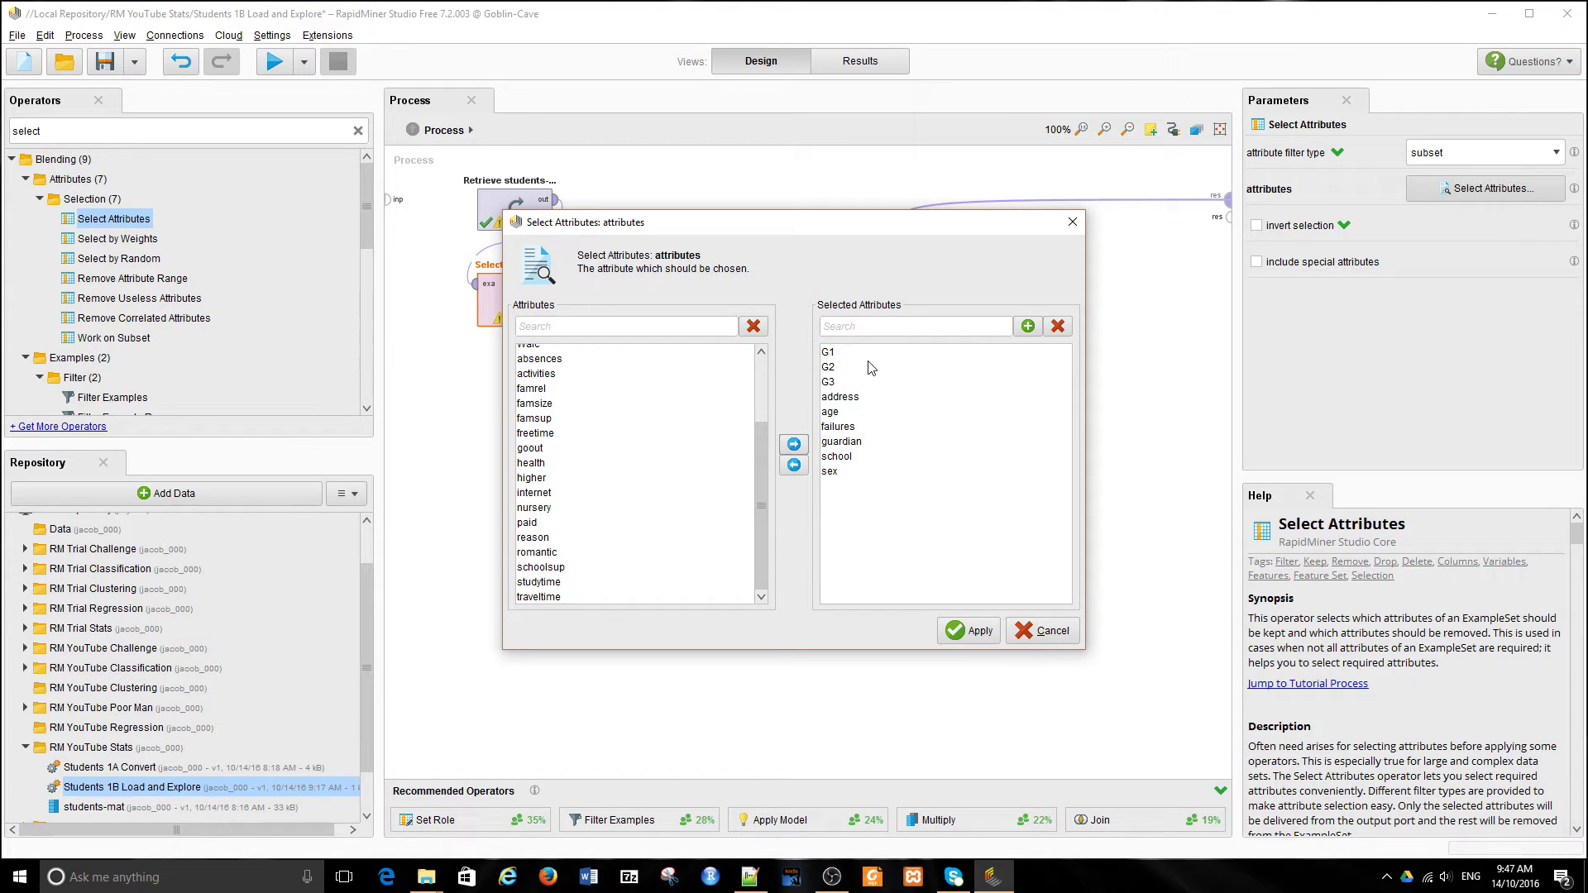
{"action": "left_click", "coordinate": [964, 631]}
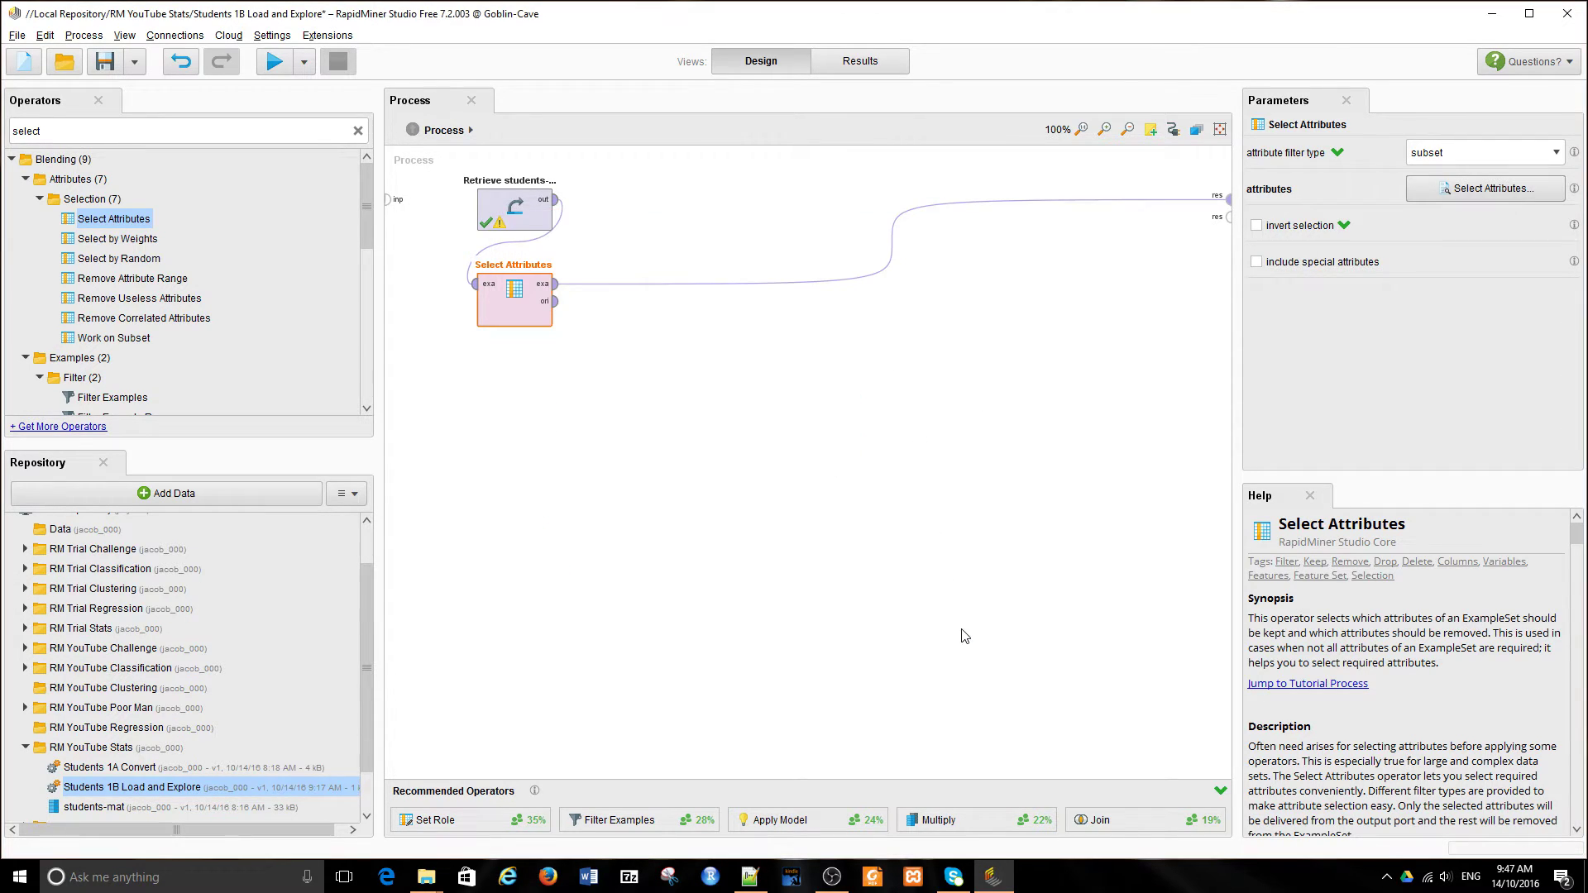
Step: Run the process to check the reduced data, then uncheck 'invert selection' in Select Attributes
{"action": "left_click", "coordinate": [282, 63]}
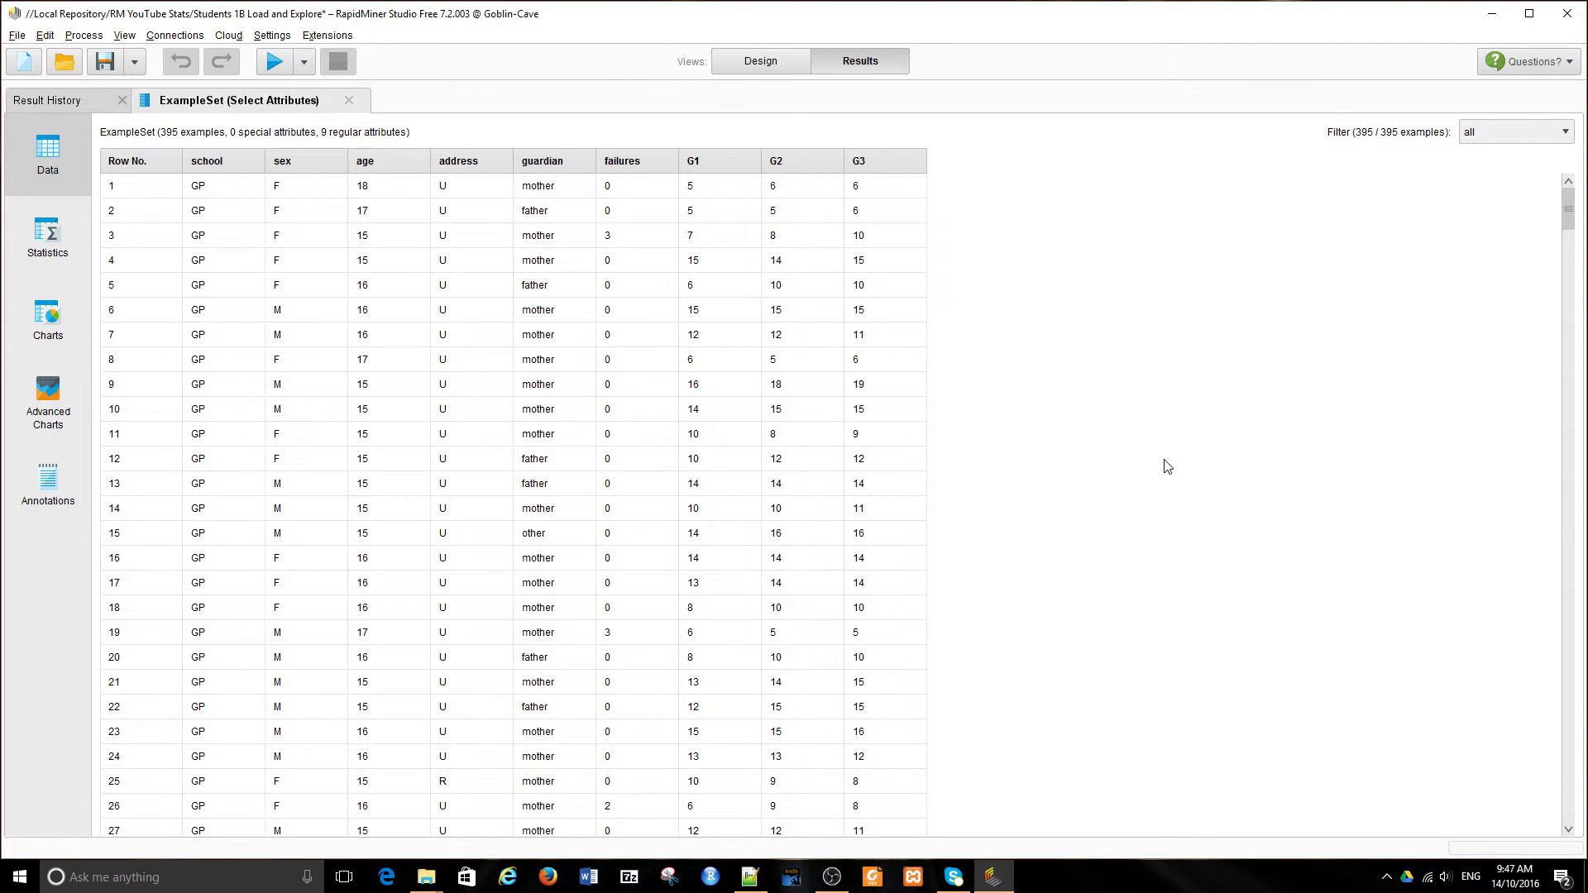
{"action": "left_click", "coordinate": [757, 65]}
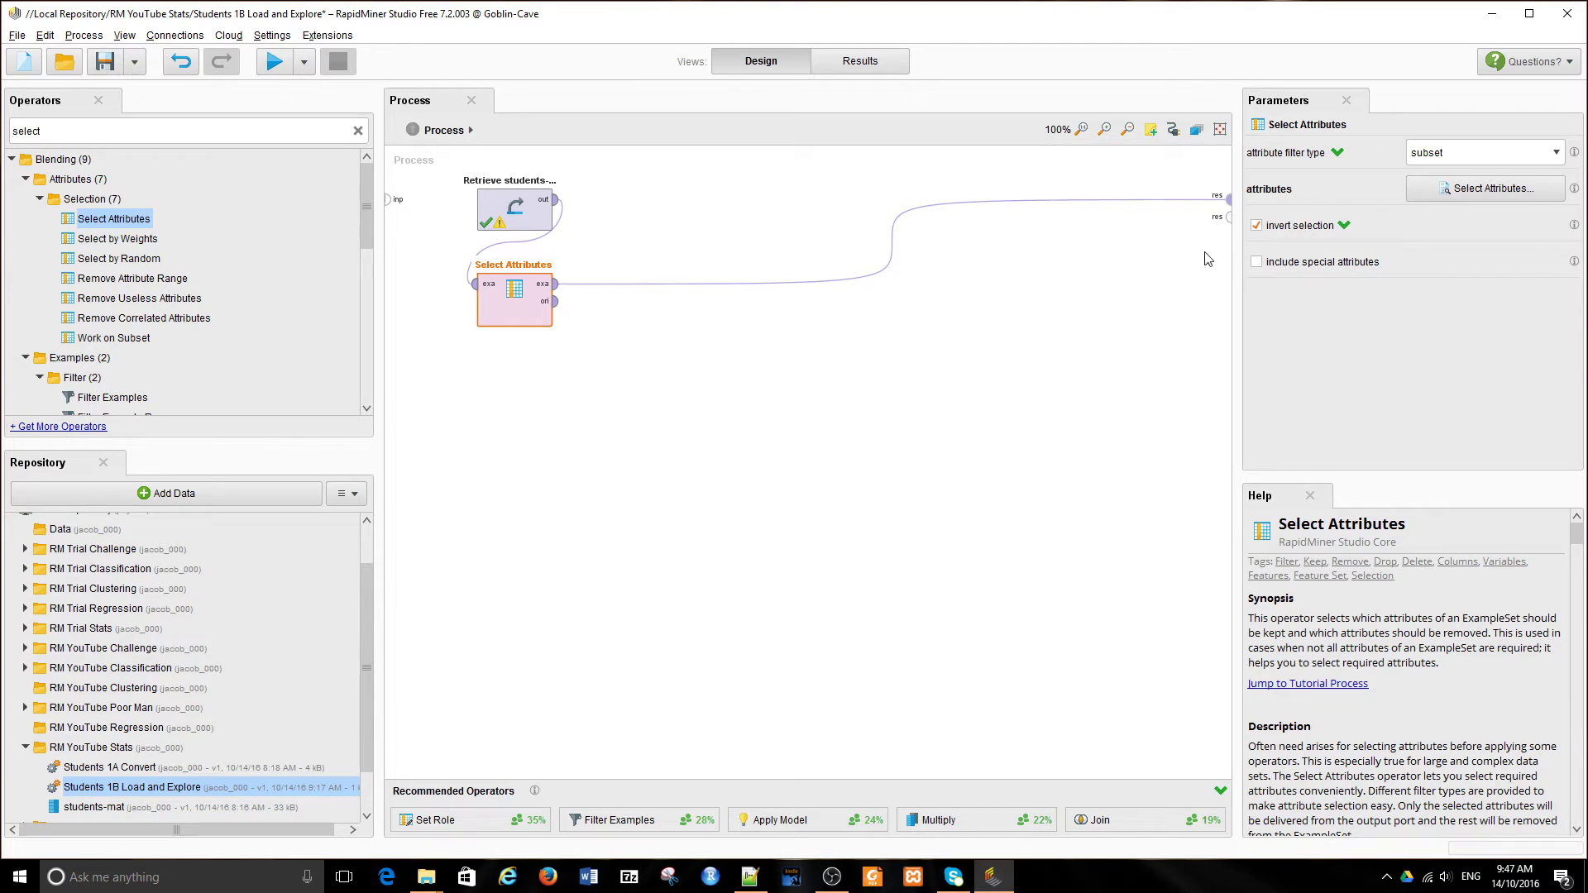
{"action": "left_click", "coordinate": [276, 65]}
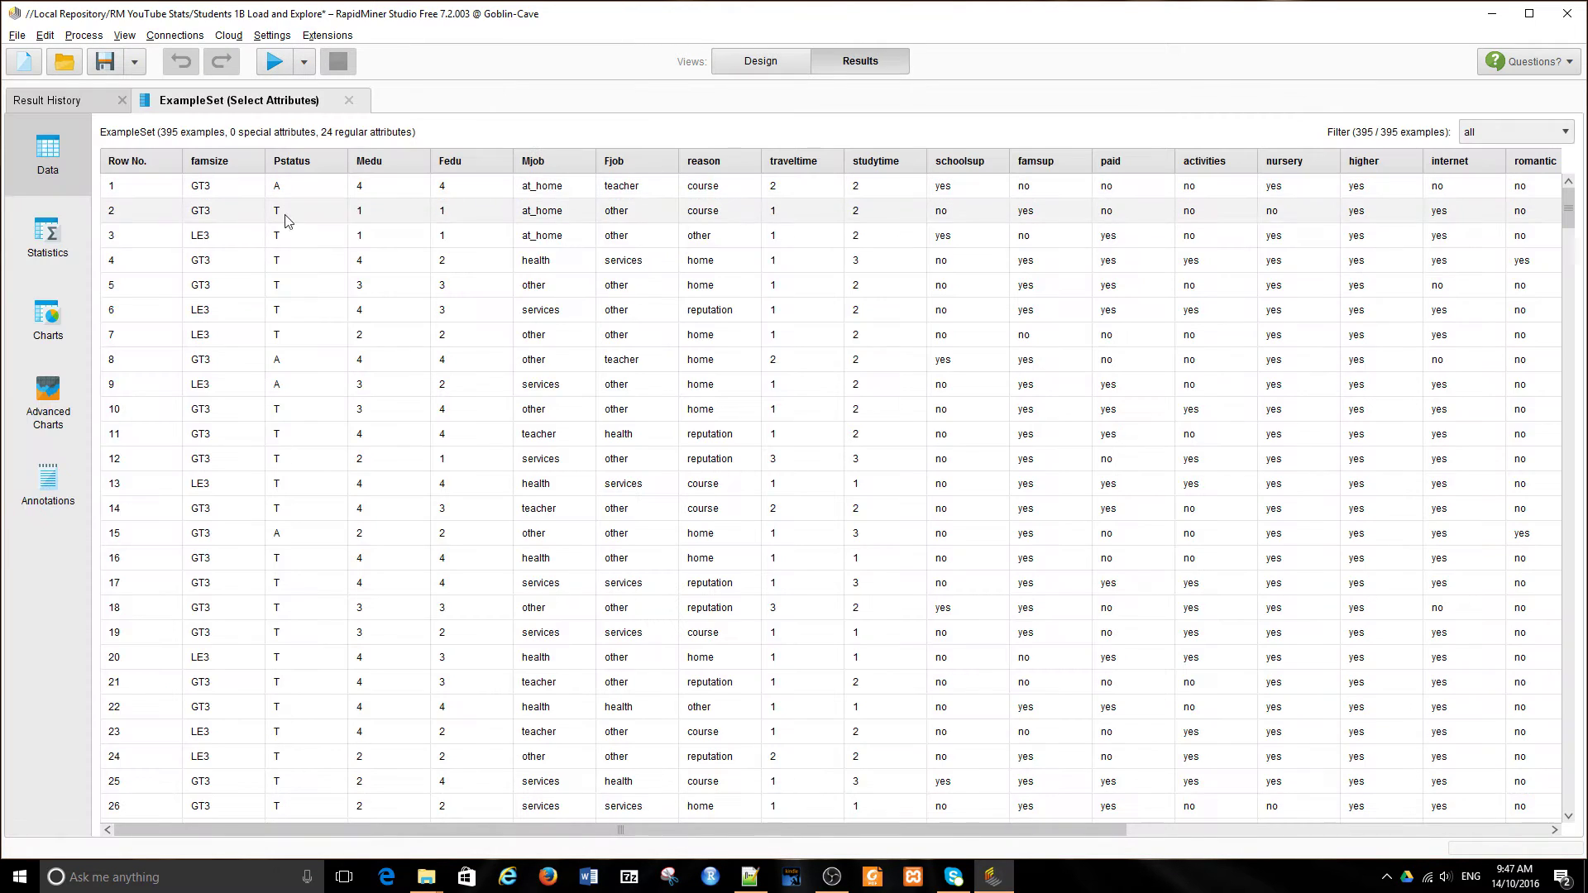
{"action": "left_click_drag", "start_coordinate": [286, 833], "coordinate": [190, 816]}
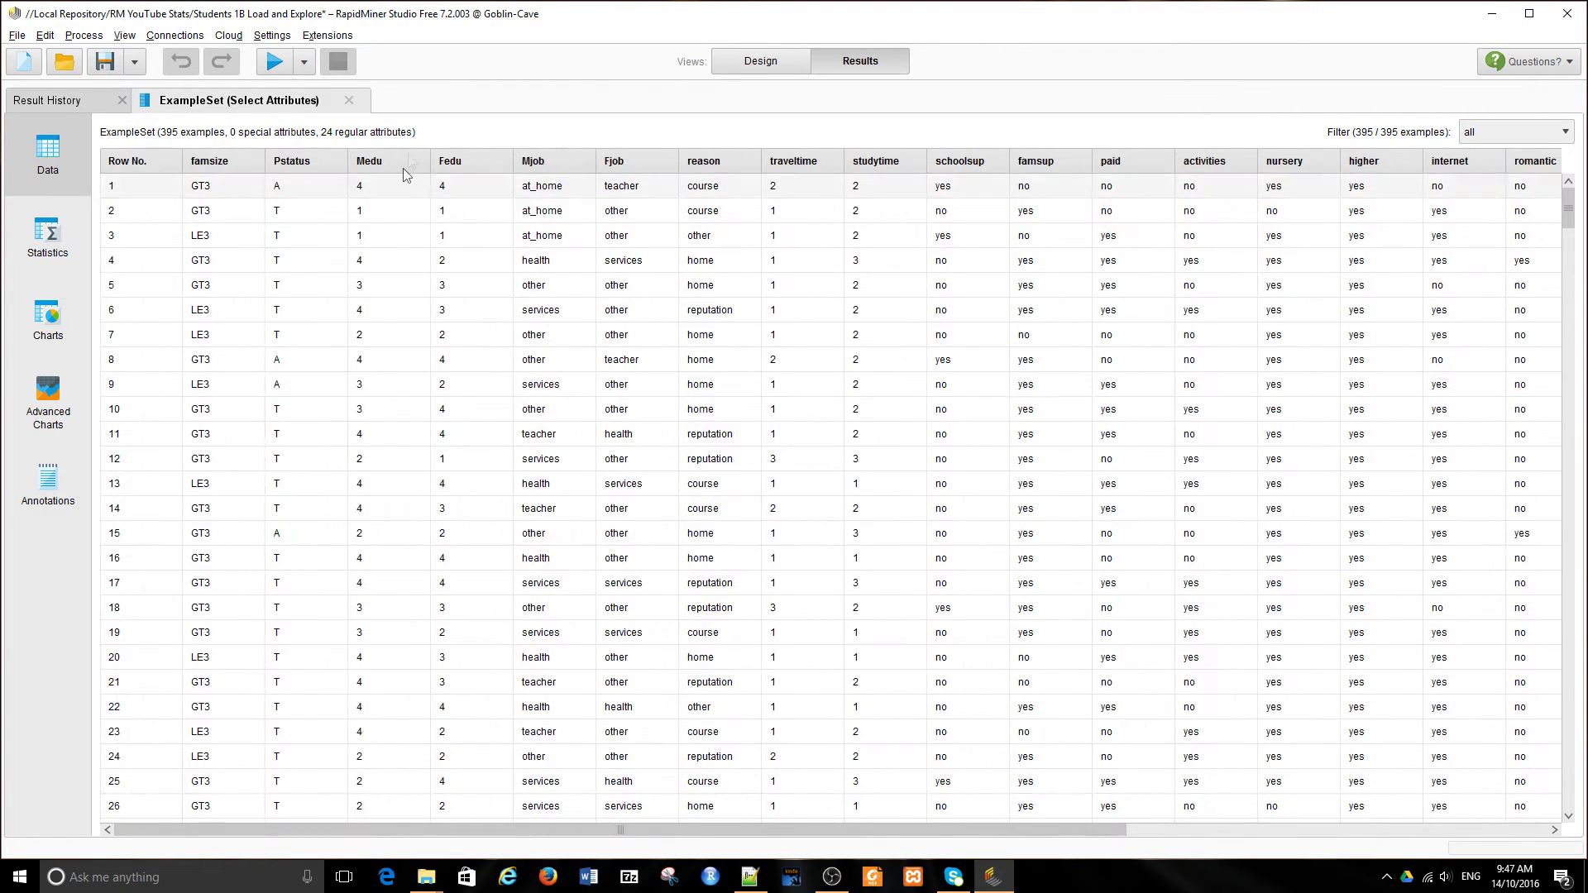
{"action": "left_click", "coordinate": [760, 62]}
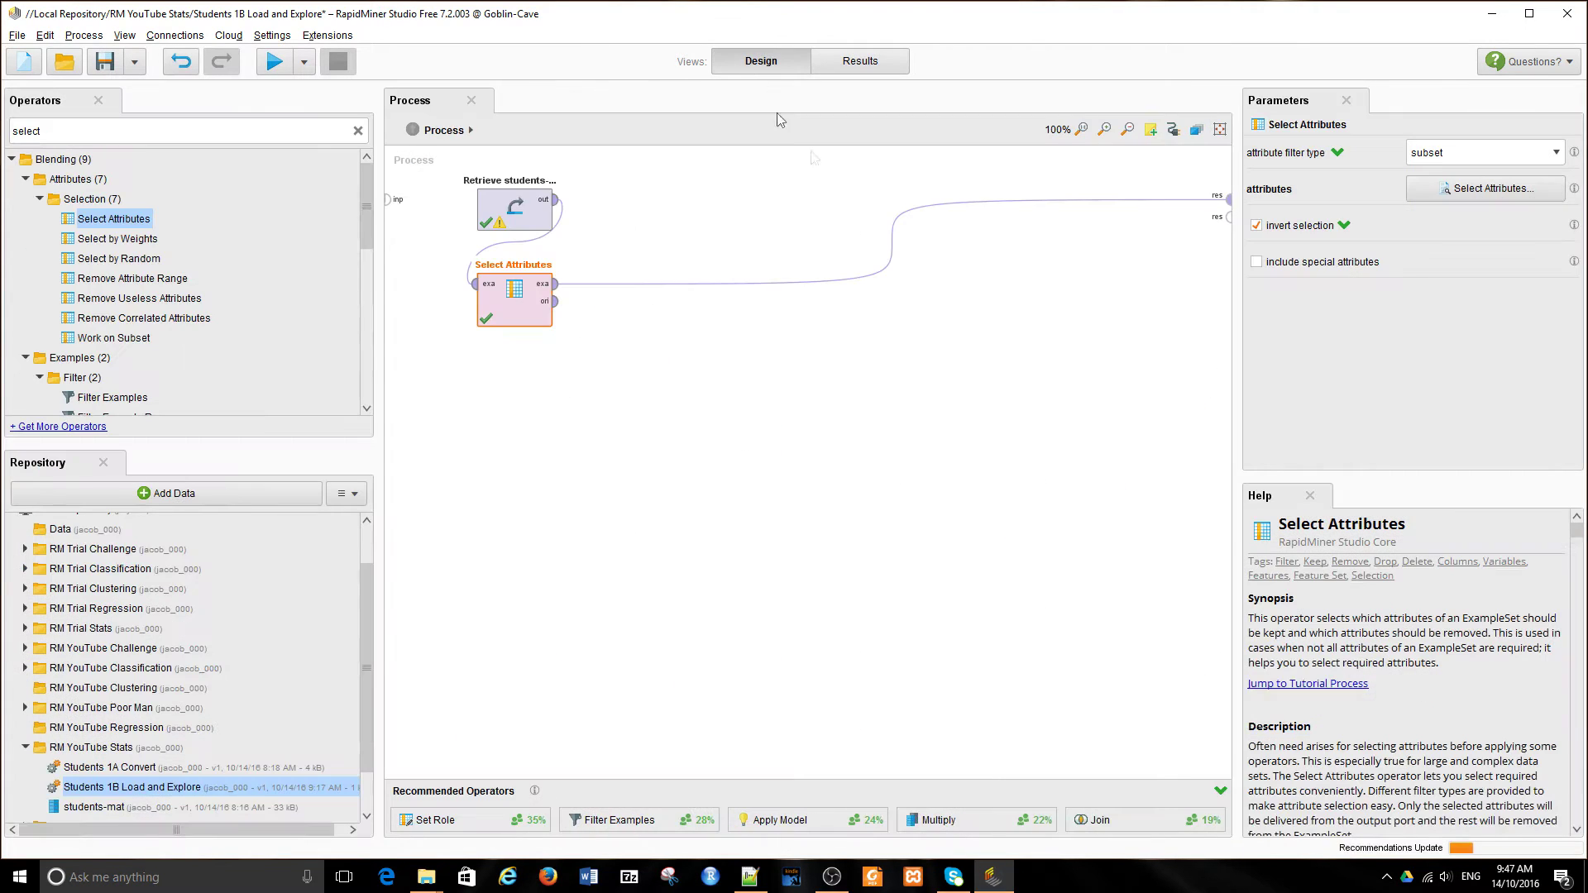
{"action": "left_click", "coordinate": [1257, 225]}
Step: Search 'attr' and insert Generate Attributes after Select Attributes, placed below it
{"action": "double_click", "coordinate": [59, 130]}
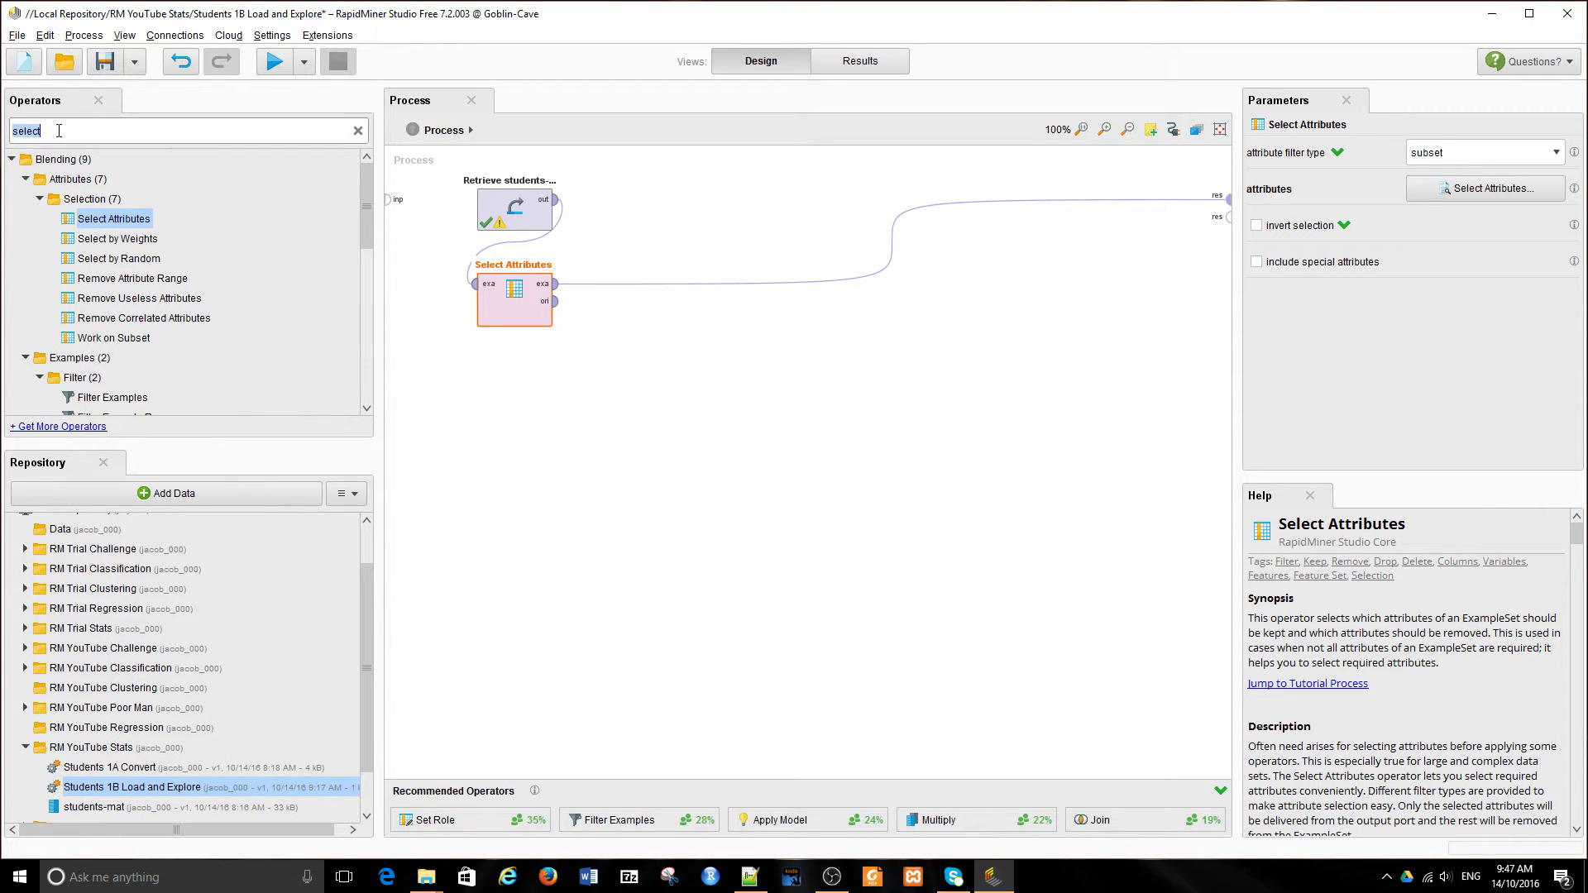
{"action": "type", "text": "attr"}
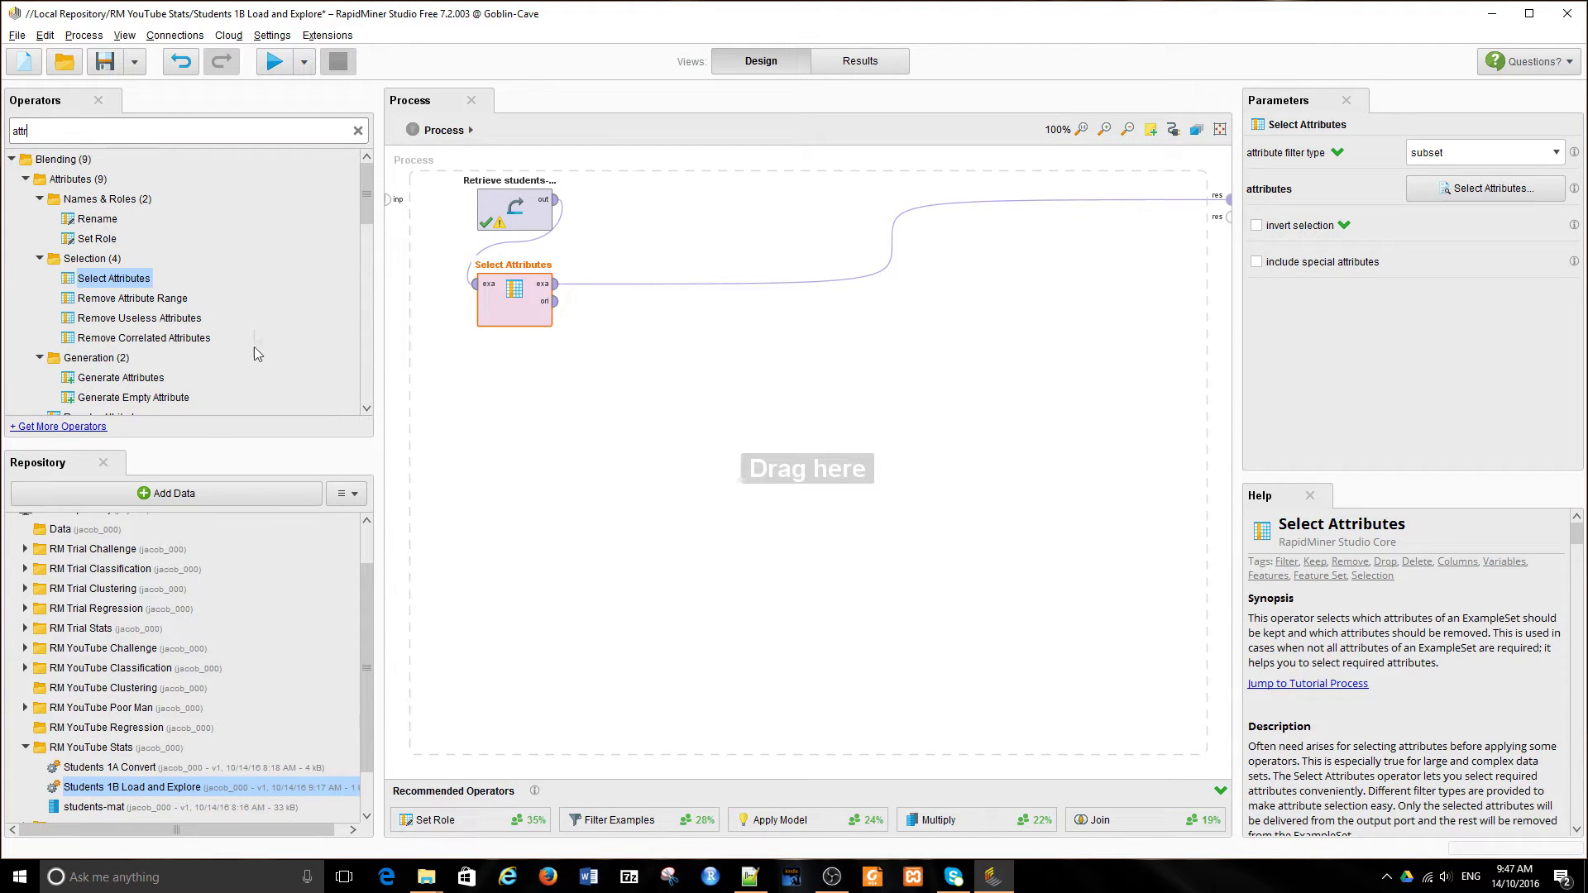
{"action": "left_click", "coordinate": [123, 379]}
{"action": "left_click_drag", "start_coordinate": [122, 379], "coordinate": [663, 419]}
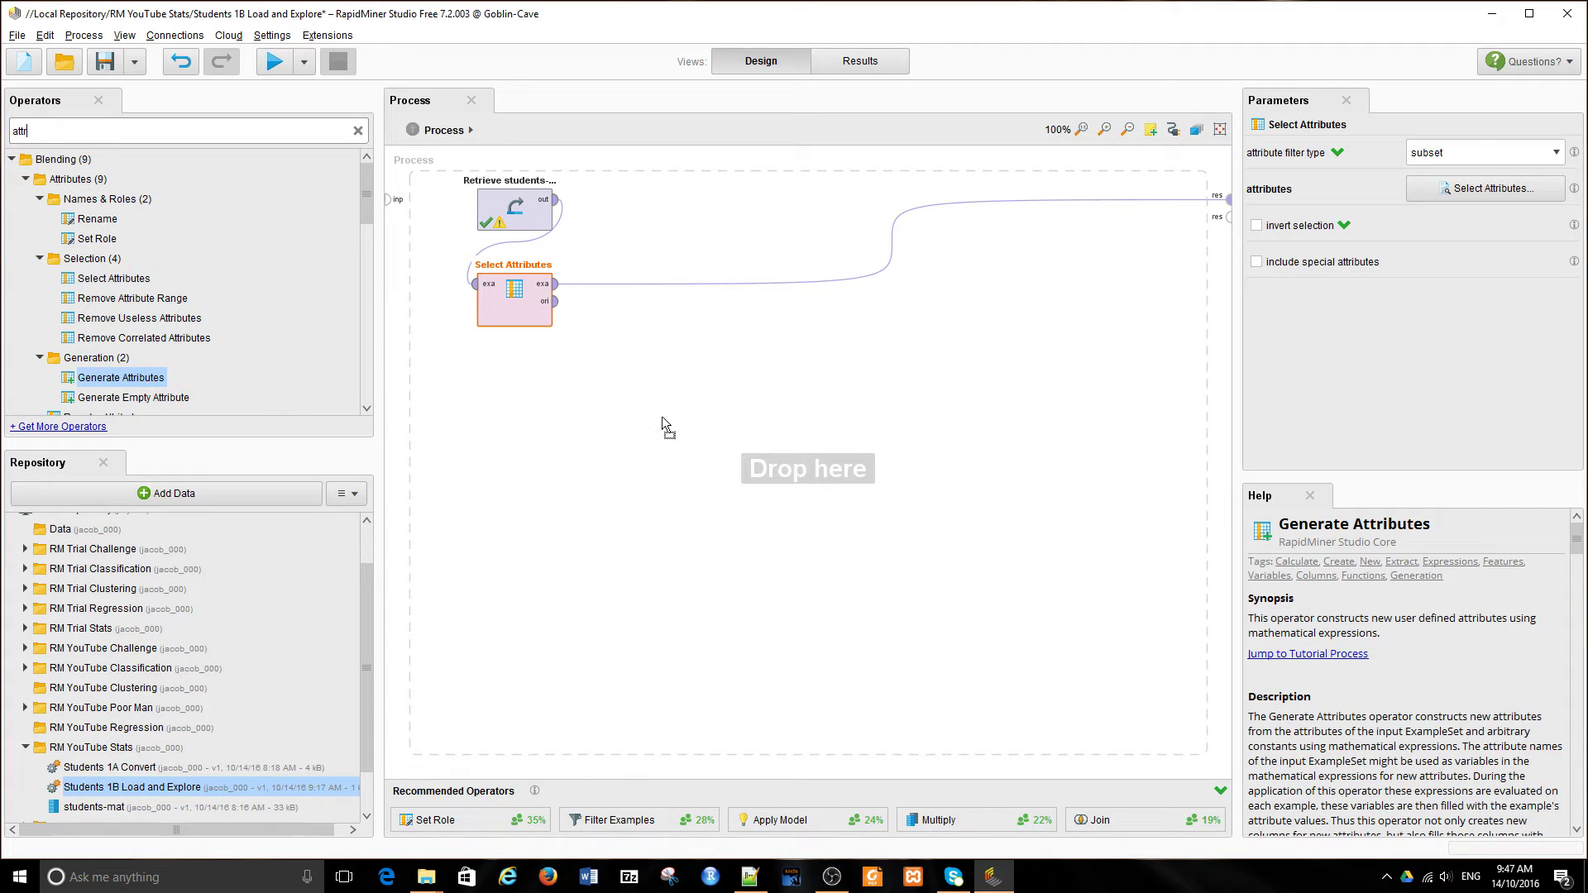
{"action": "left_click_drag", "start_coordinate": [695, 294], "coordinate": [697, 286]}
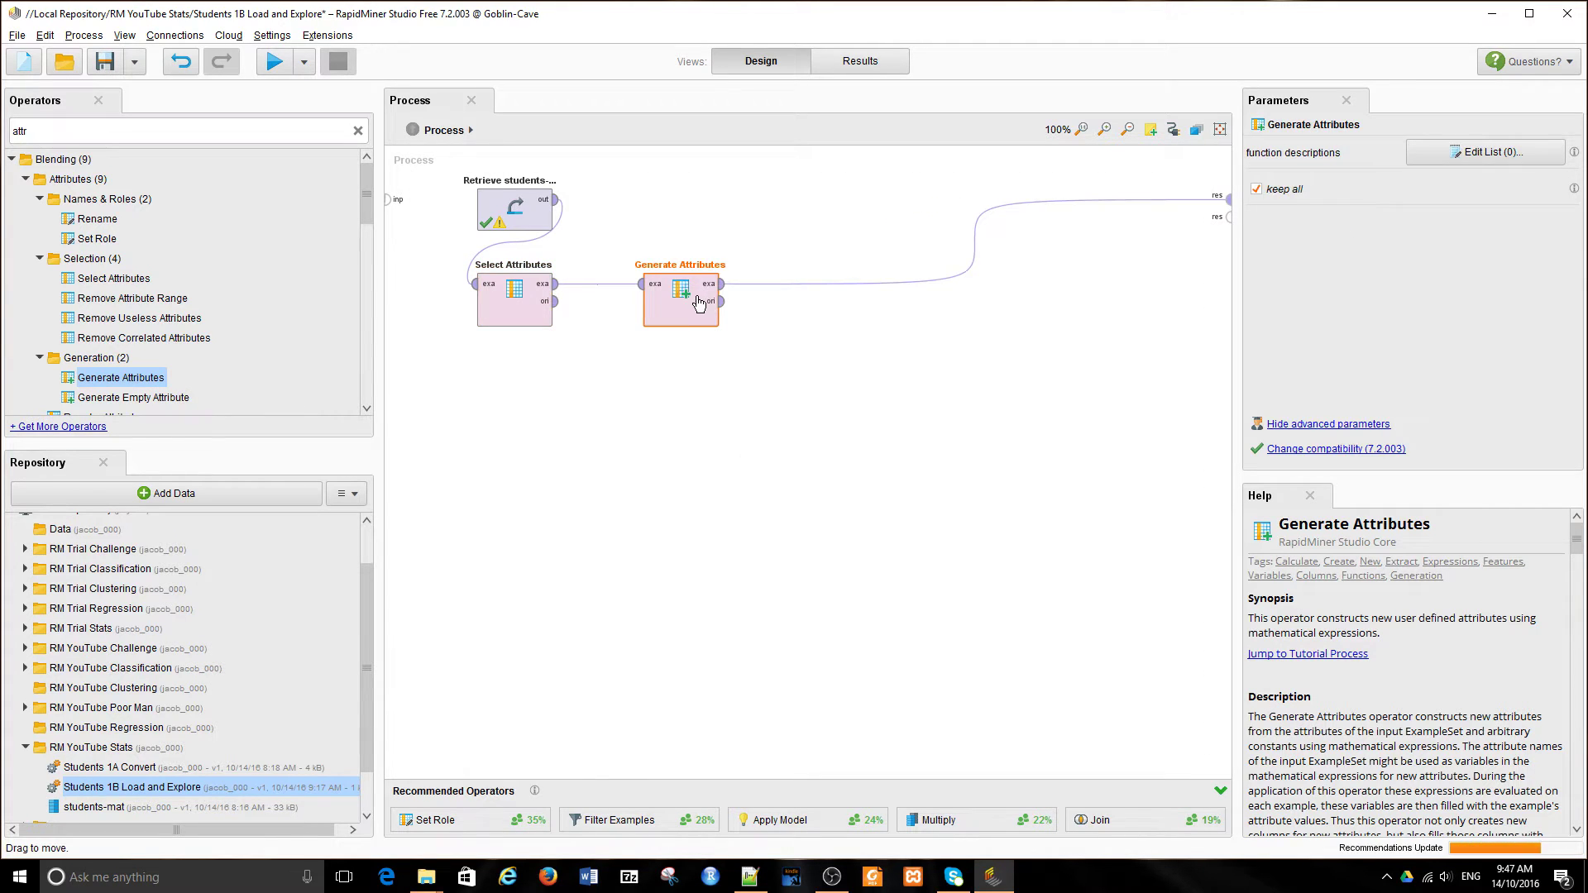
{"action": "left_click_drag", "start_coordinate": [699, 302], "coordinate": [531, 369]}
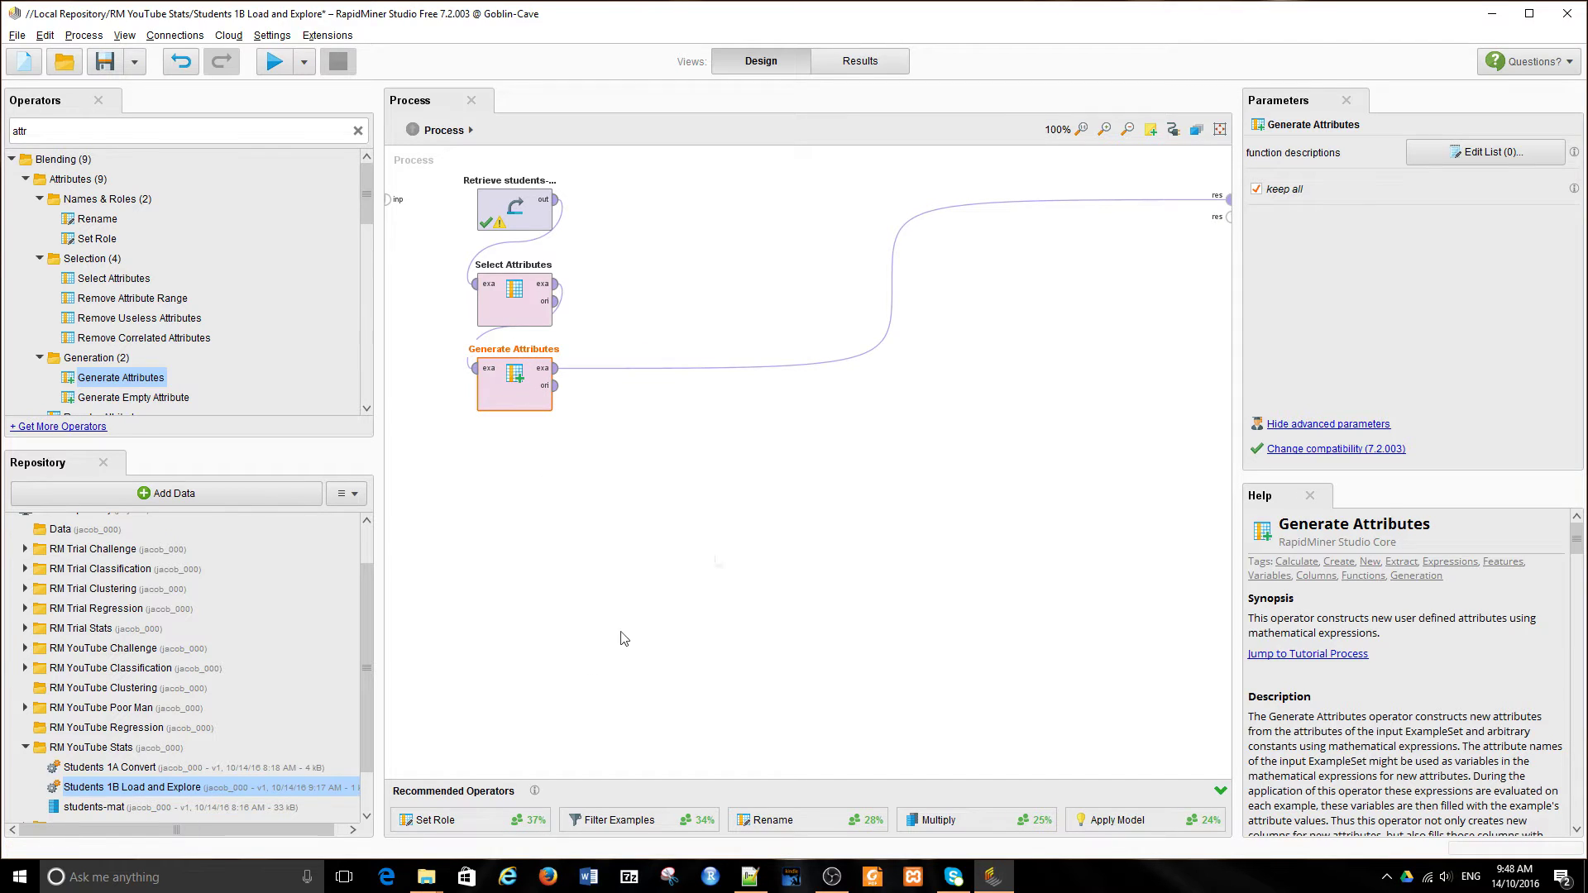
Step: Define attribute G3cat with expression G3 in Generate Attributes, apply, and run the process
{"action": "left_click", "coordinate": [1472, 156]}
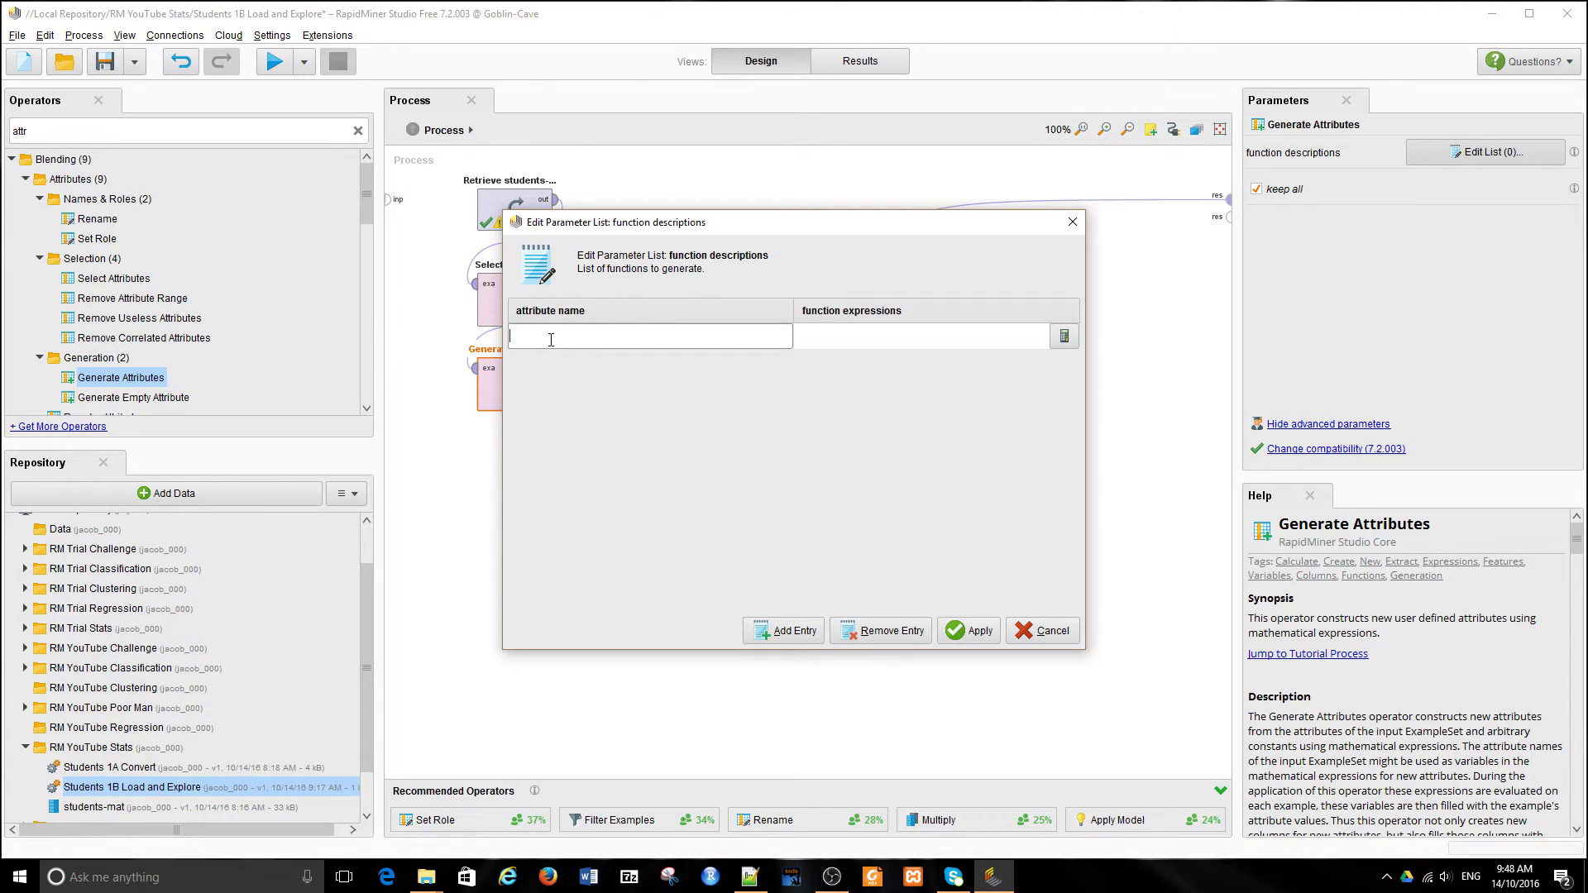
{"action": "type", "text": "G3cat"}
{"action": "left_click", "coordinate": [828, 333]}
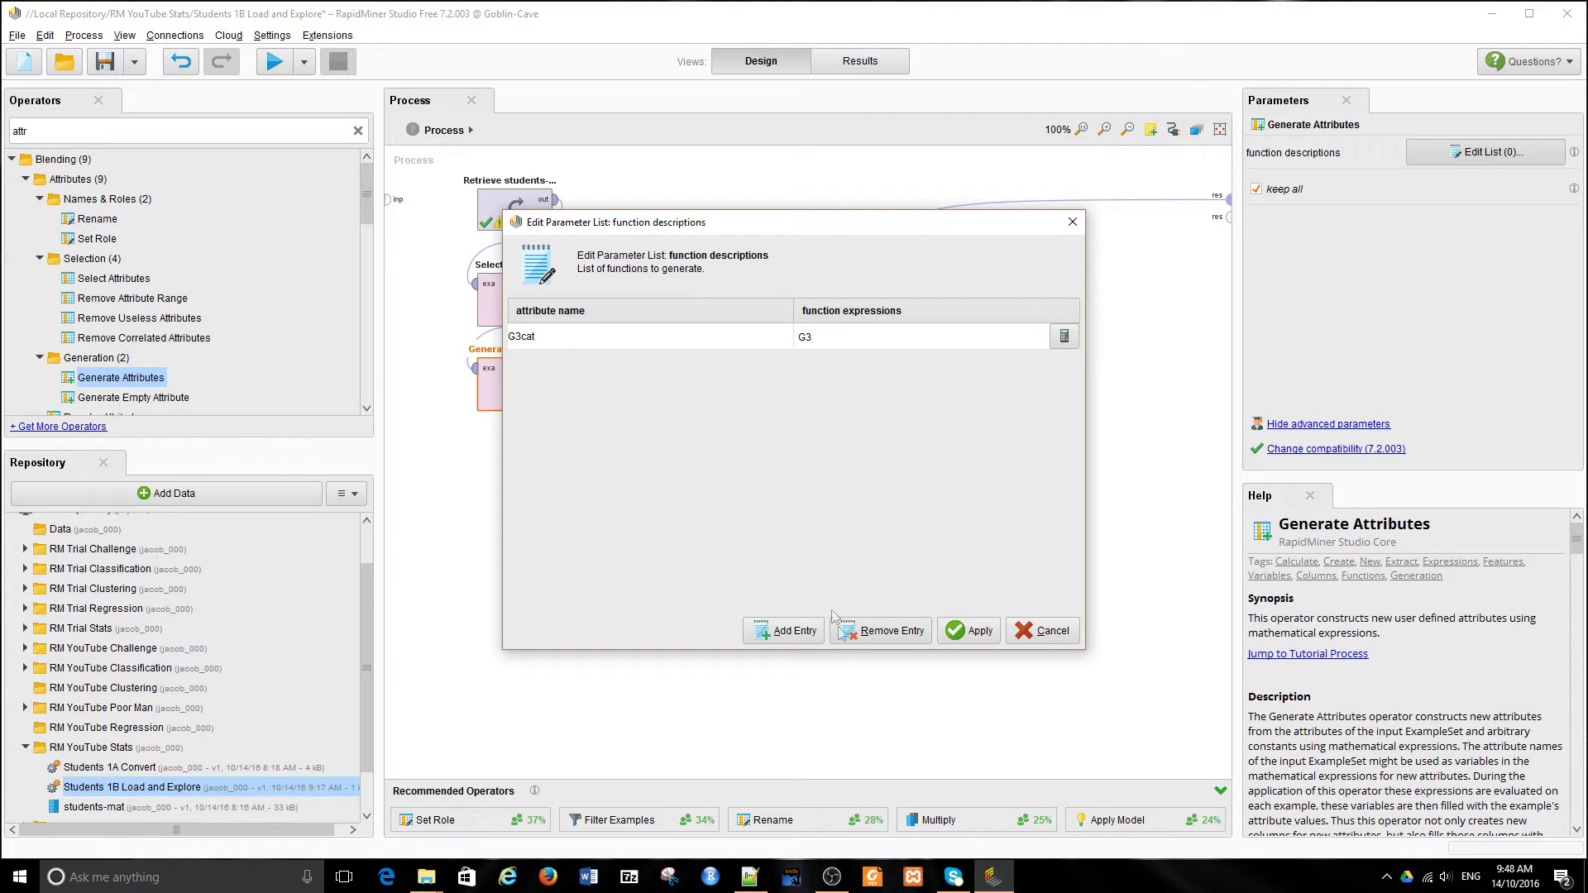
{"action": "left_click", "coordinate": [1068, 340]}
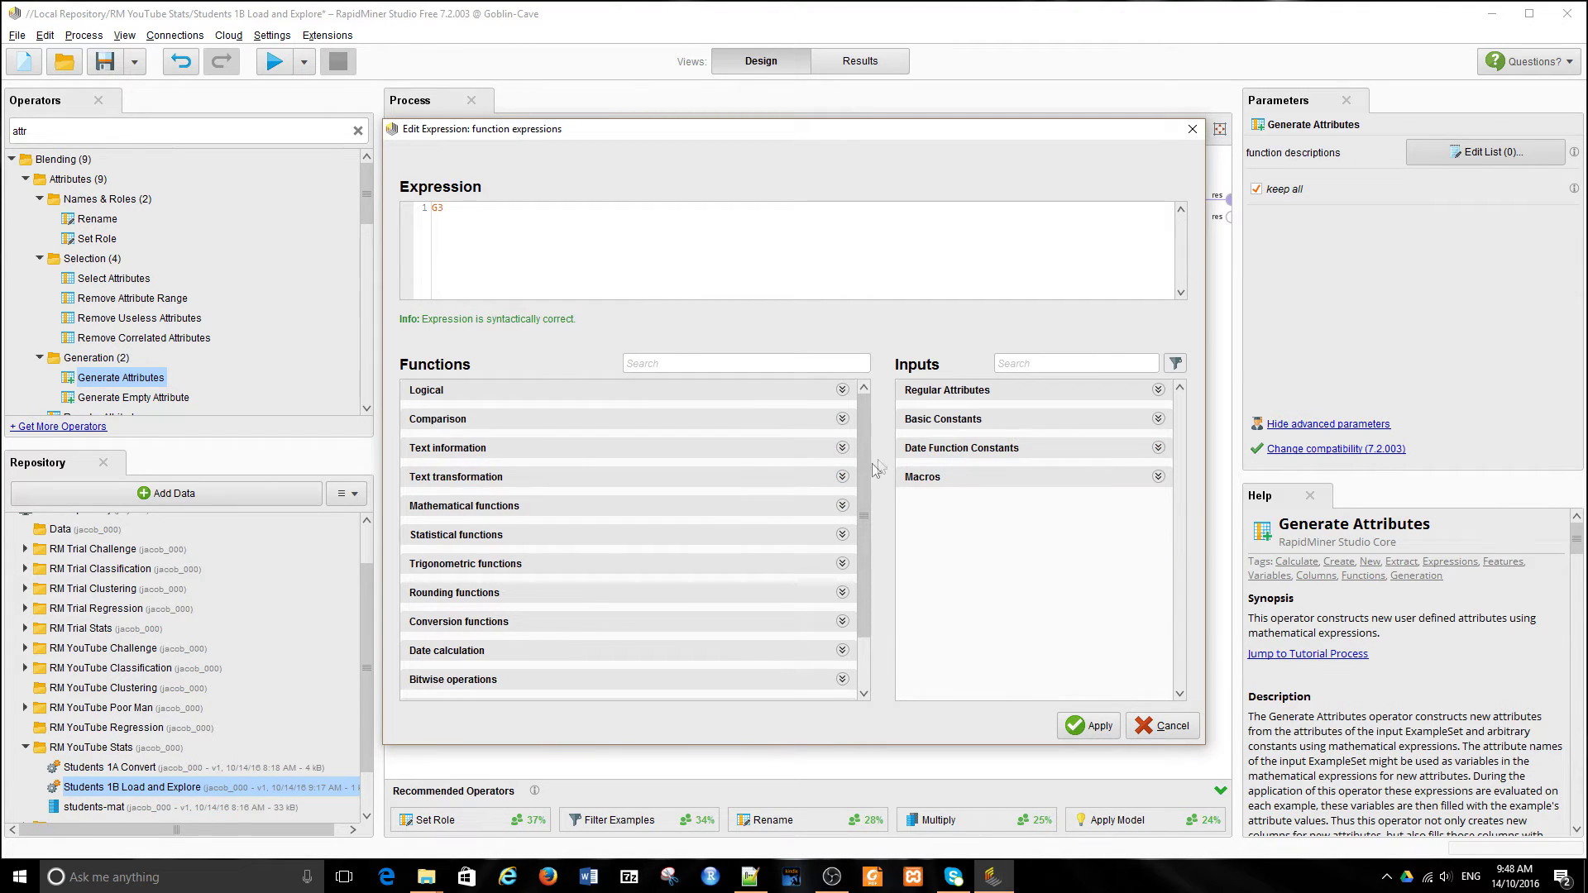
{"action": "left_click", "coordinate": [841, 479]}
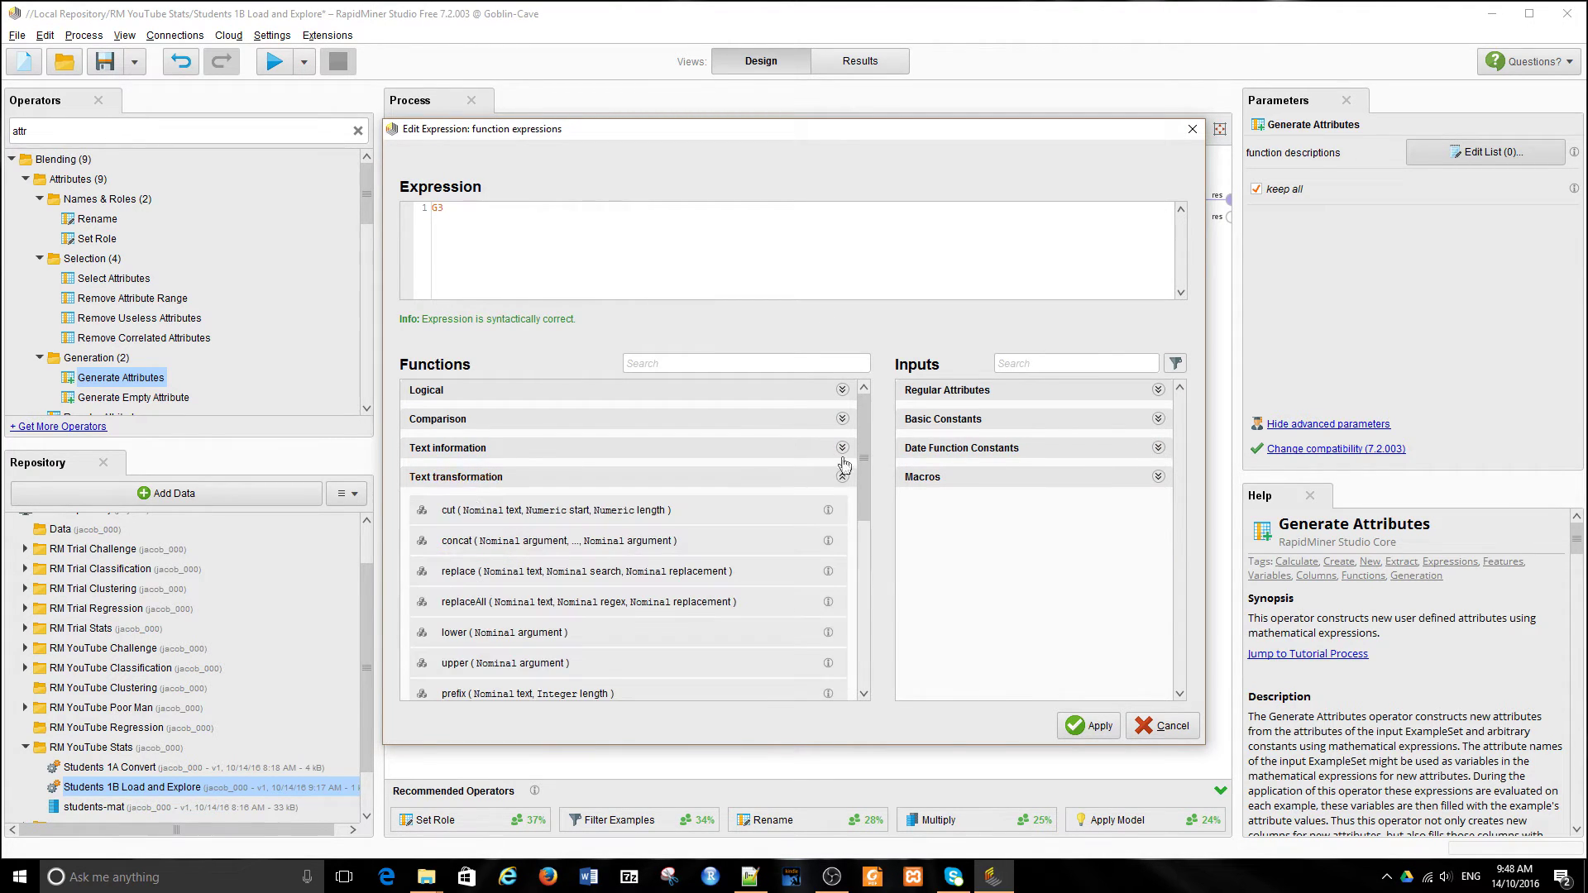
{"action": "left_click", "coordinate": [843, 449]}
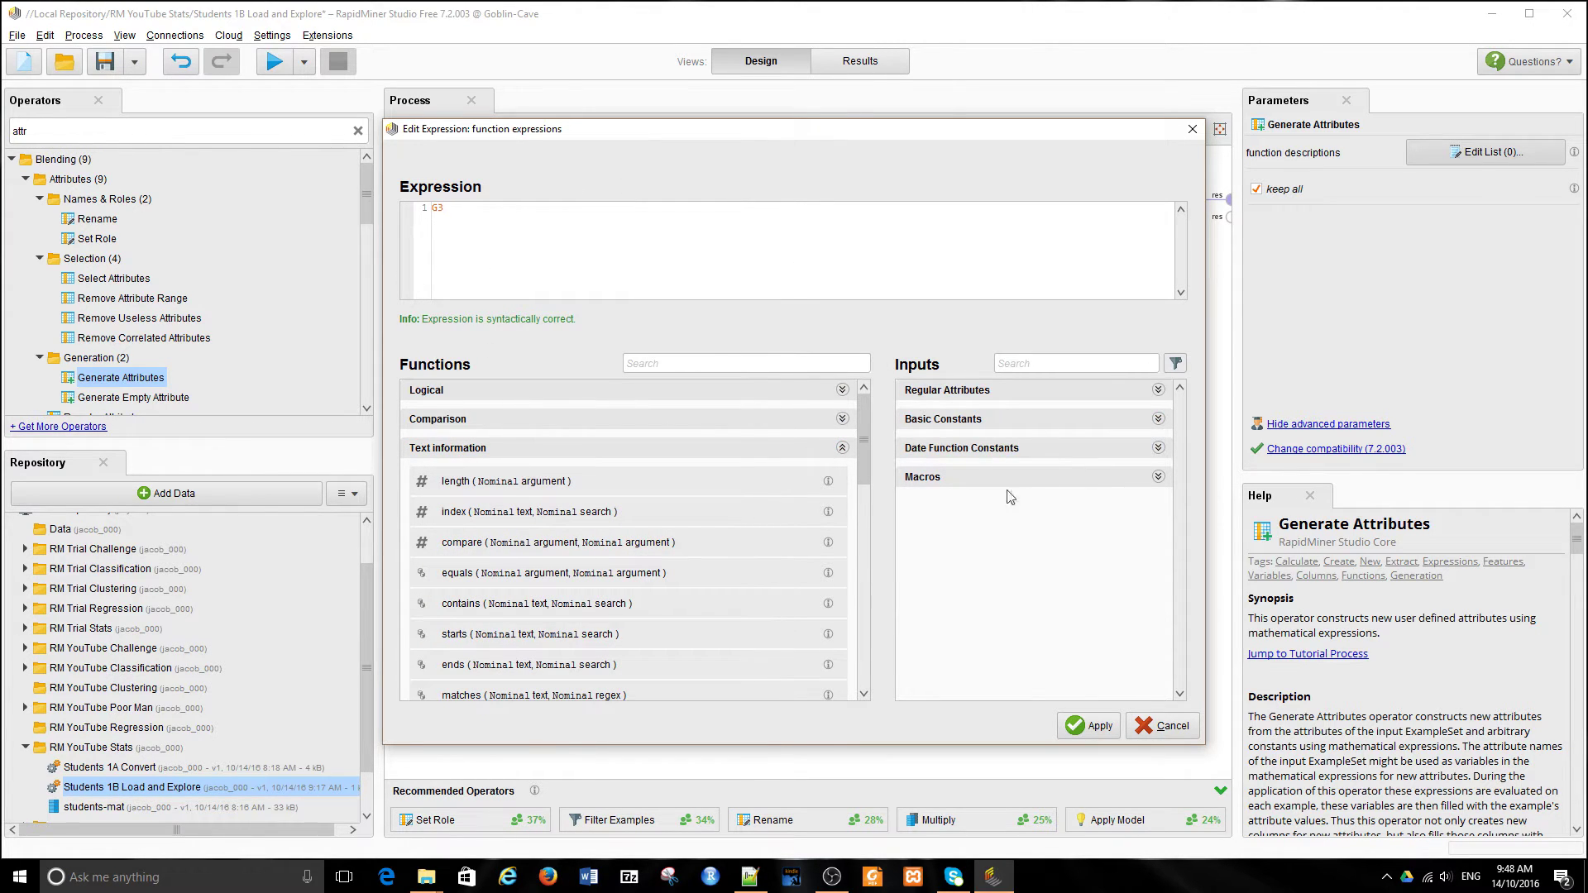
{"action": "left_click", "coordinate": [1158, 390]}
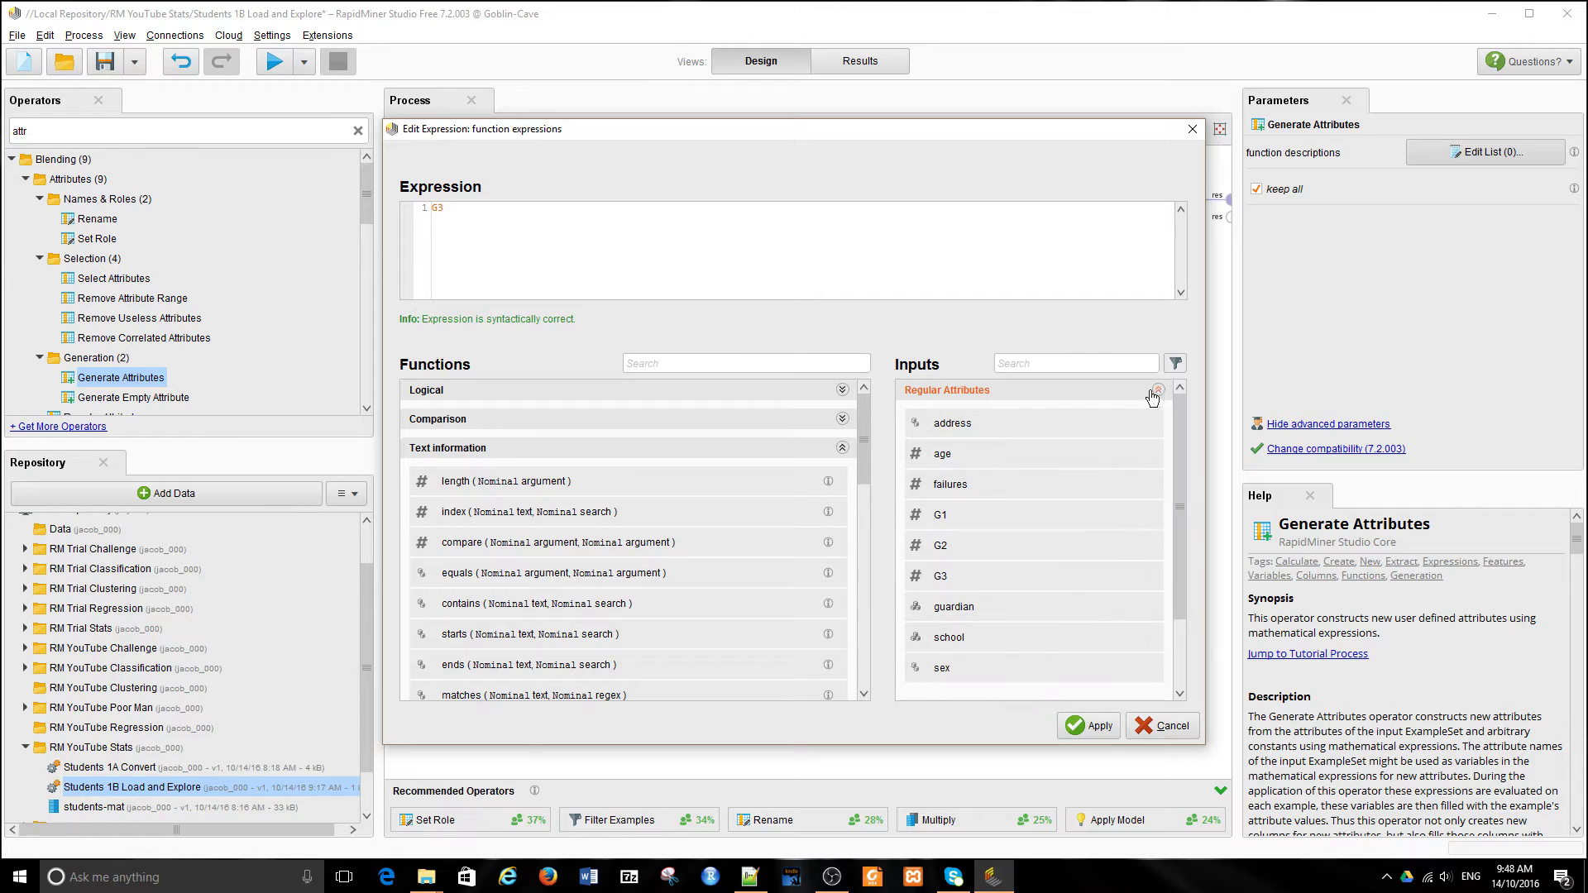
{"action": "left_click", "coordinate": [1075, 727]}
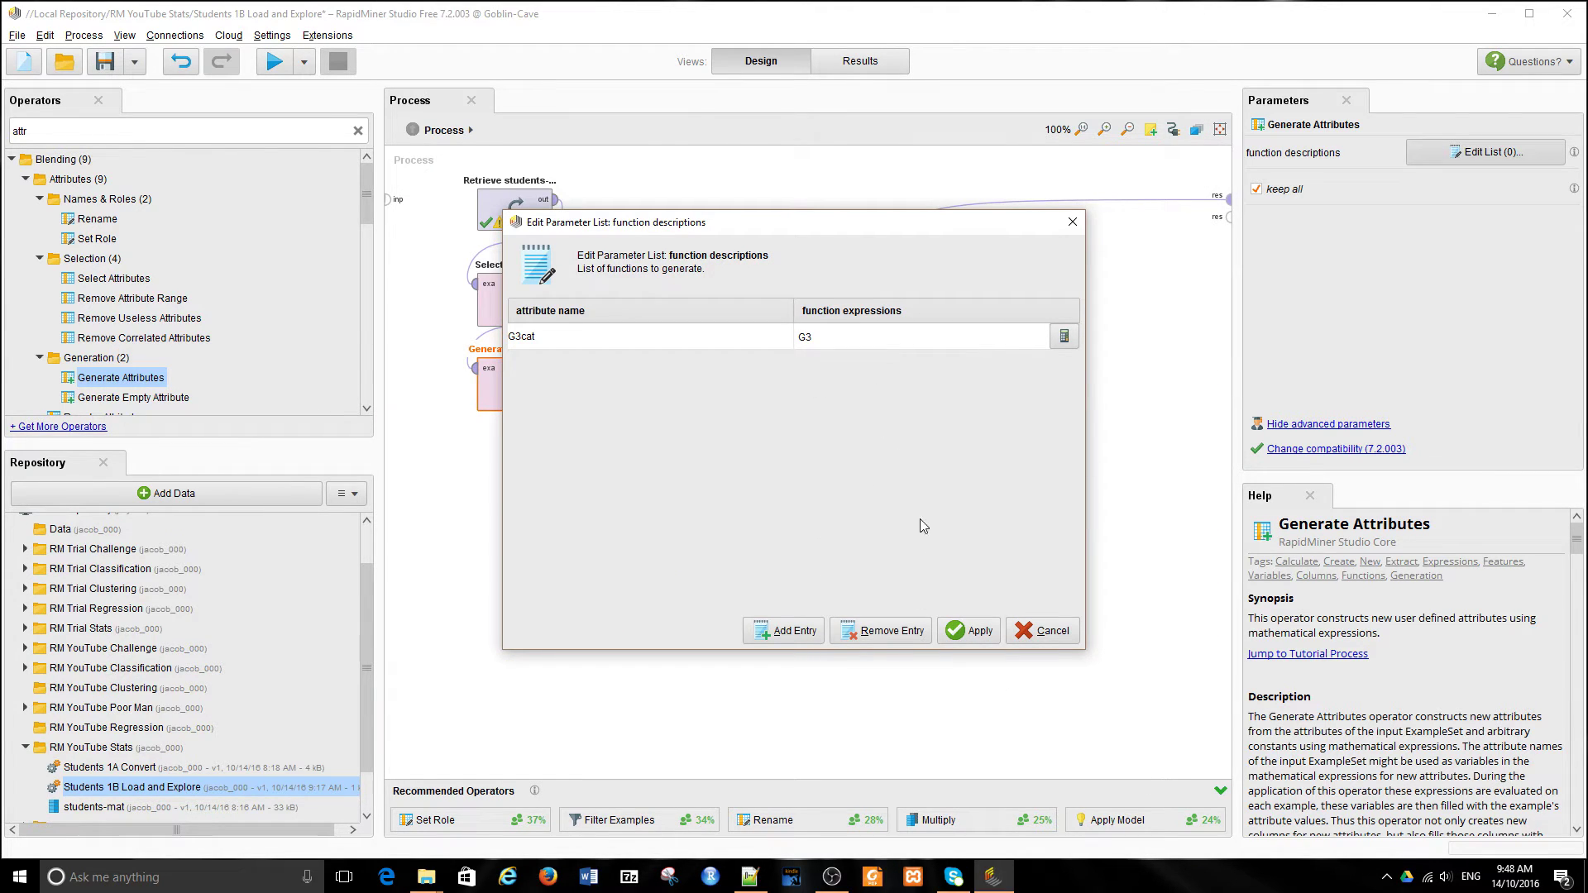
{"action": "left_click", "coordinate": [978, 632]}
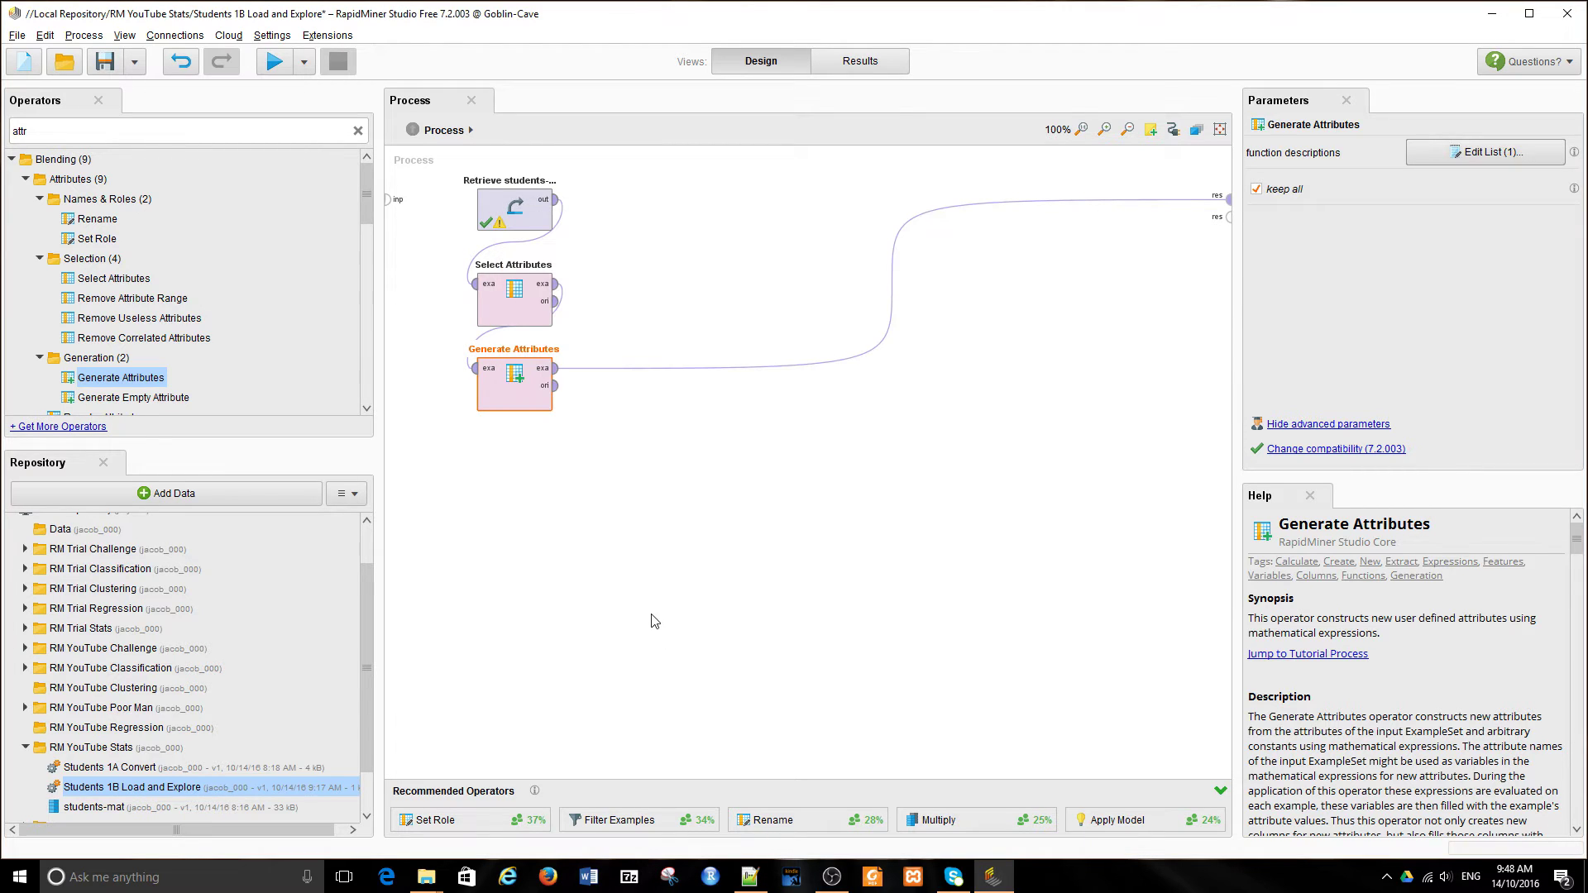
{"action": "left_click", "coordinate": [276, 62]}
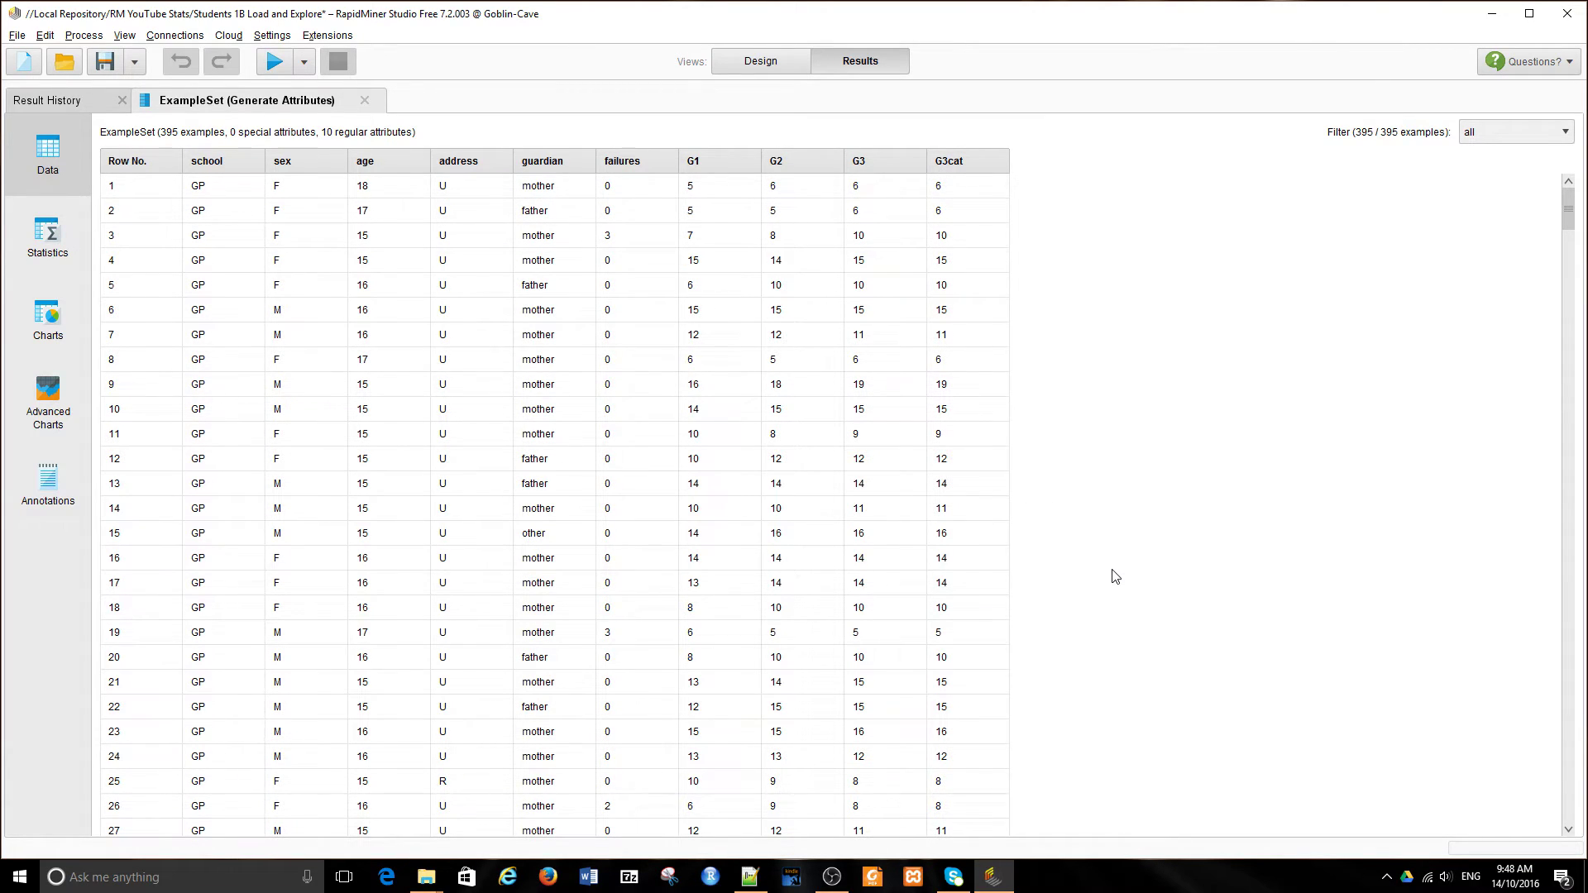
Step: Return to the Design view after confirming the G3cat column matches G3
{"action": "left_click", "coordinate": [759, 63]}
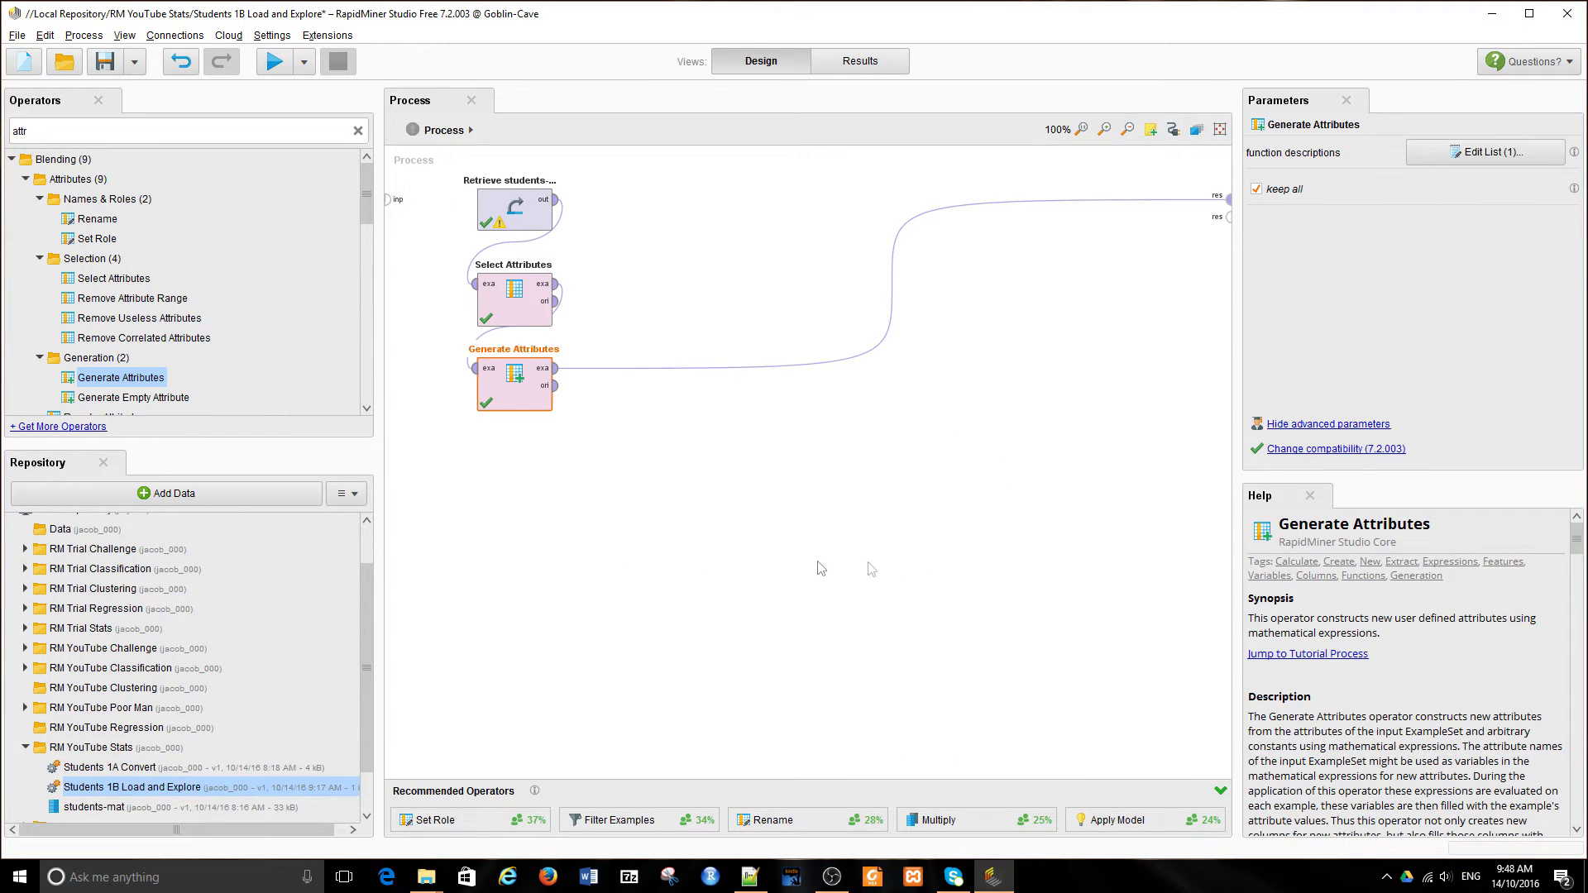
Step: Search 'discr' and add Discretize by User Specification below Generate Attributes
{"action": "left_click", "coordinate": [56, 132]}
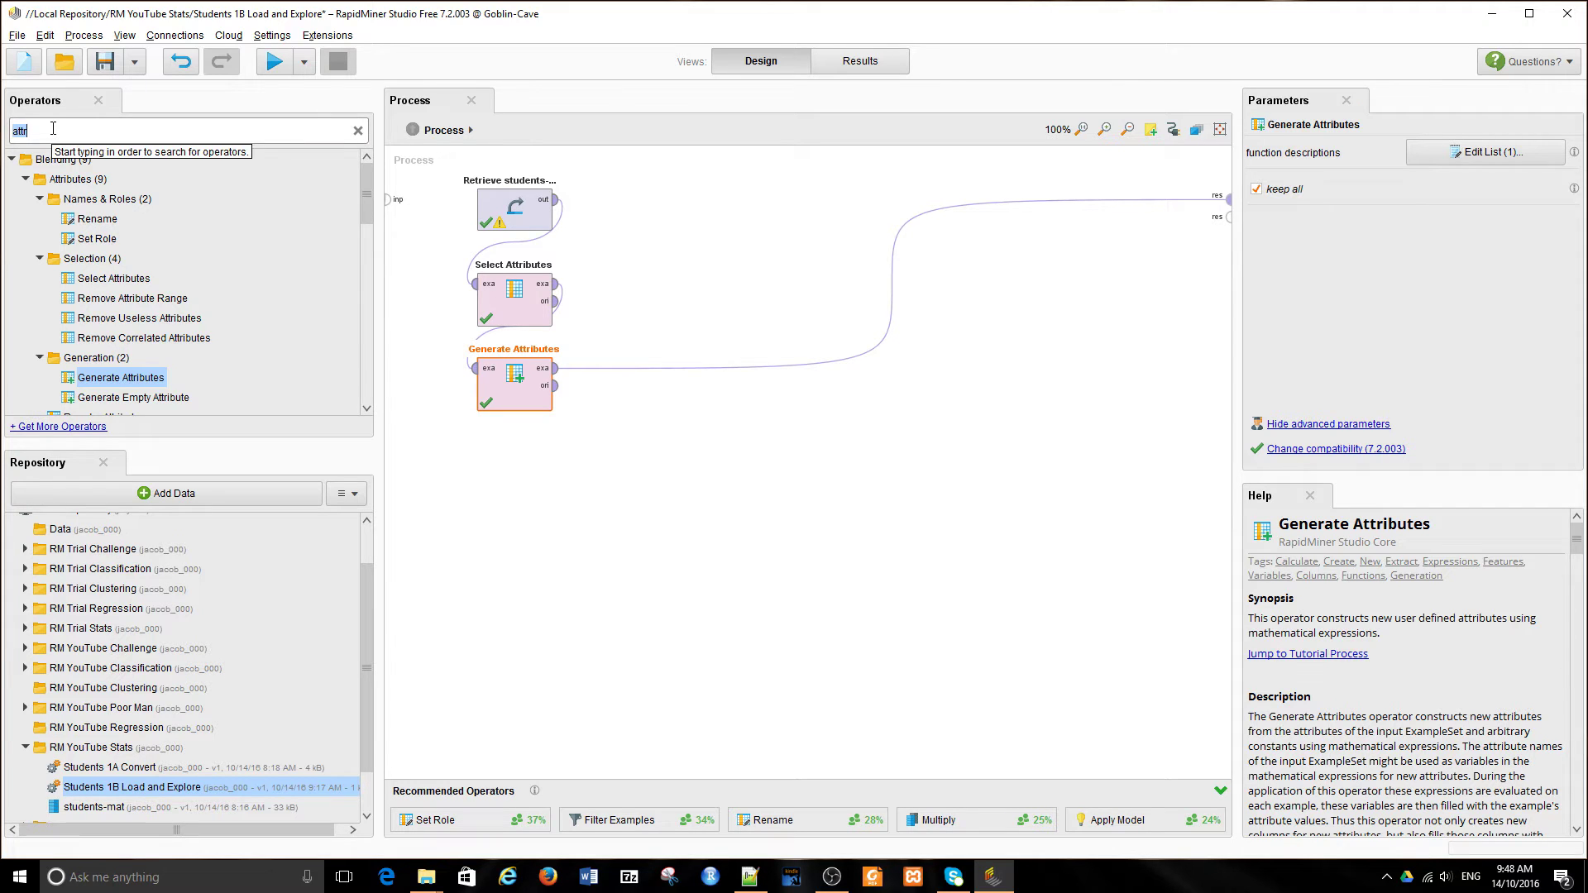
{"action": "type", "text": "discr"}
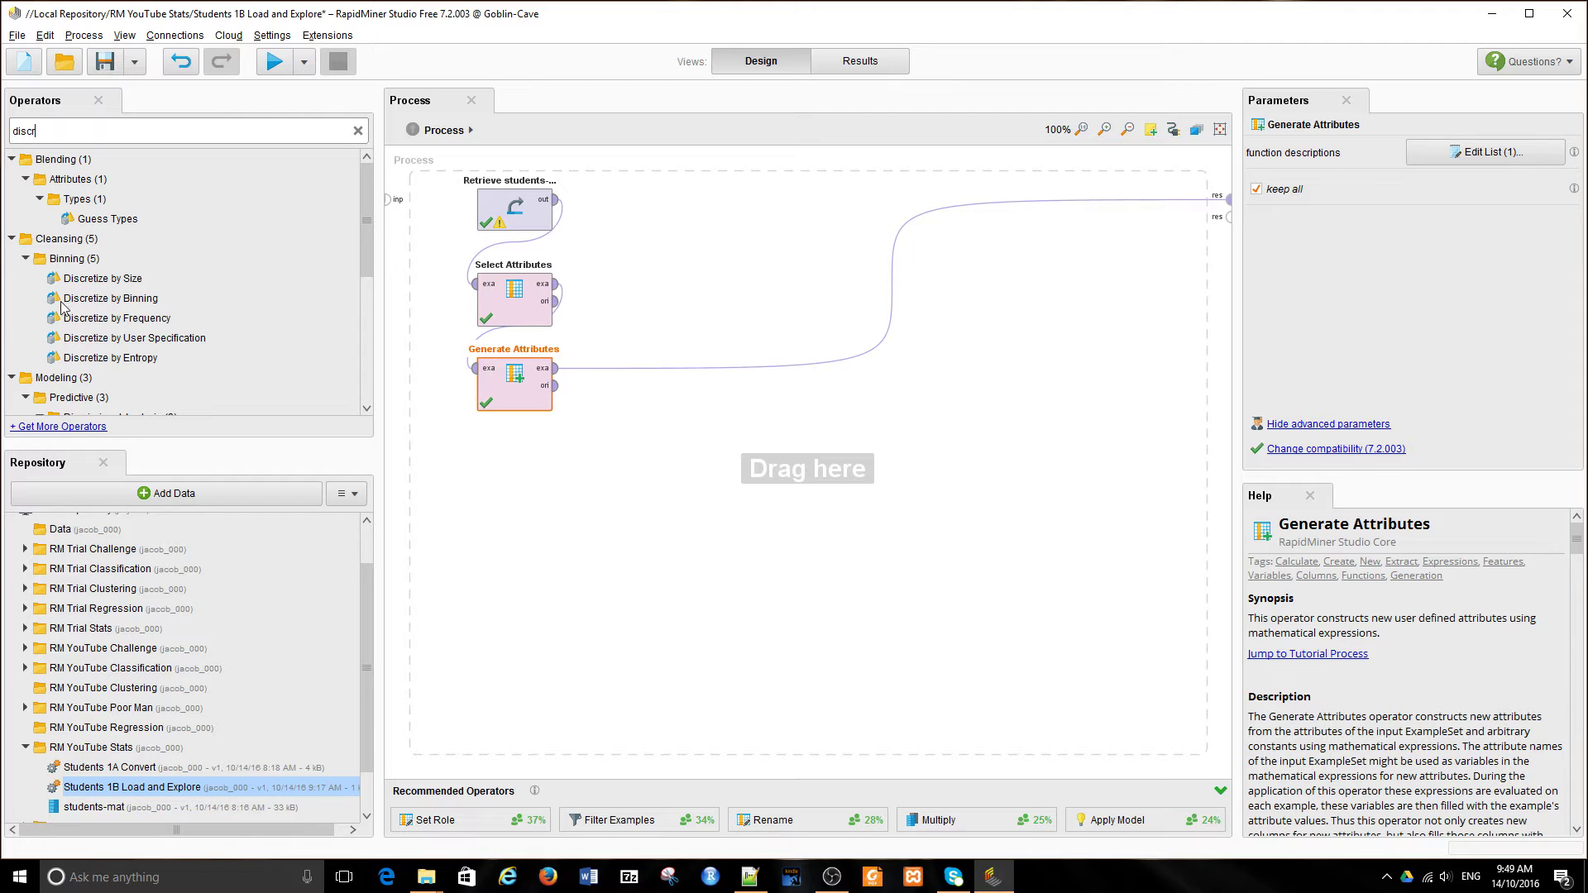
{"action": "left_click_drag", "start_coordinate": [81, 340], "coordinate": [658, 370]}
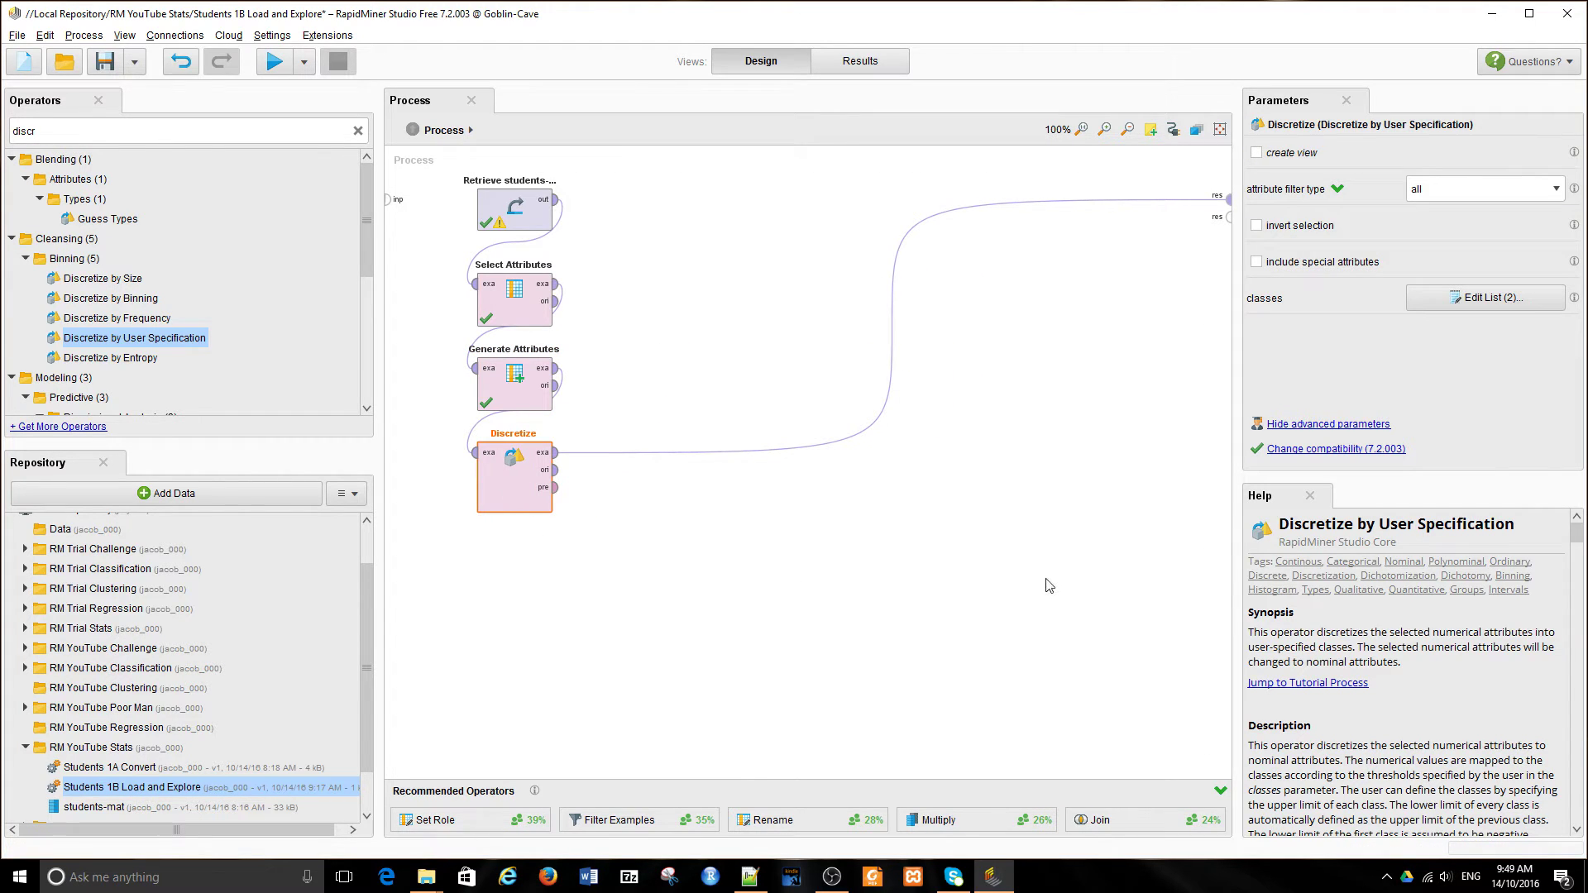
Step: Set Discretize's attribute filter type to single with attribute G3cat and open its classes list
{"action": "left_click", "coordinate": [1487, 190]}
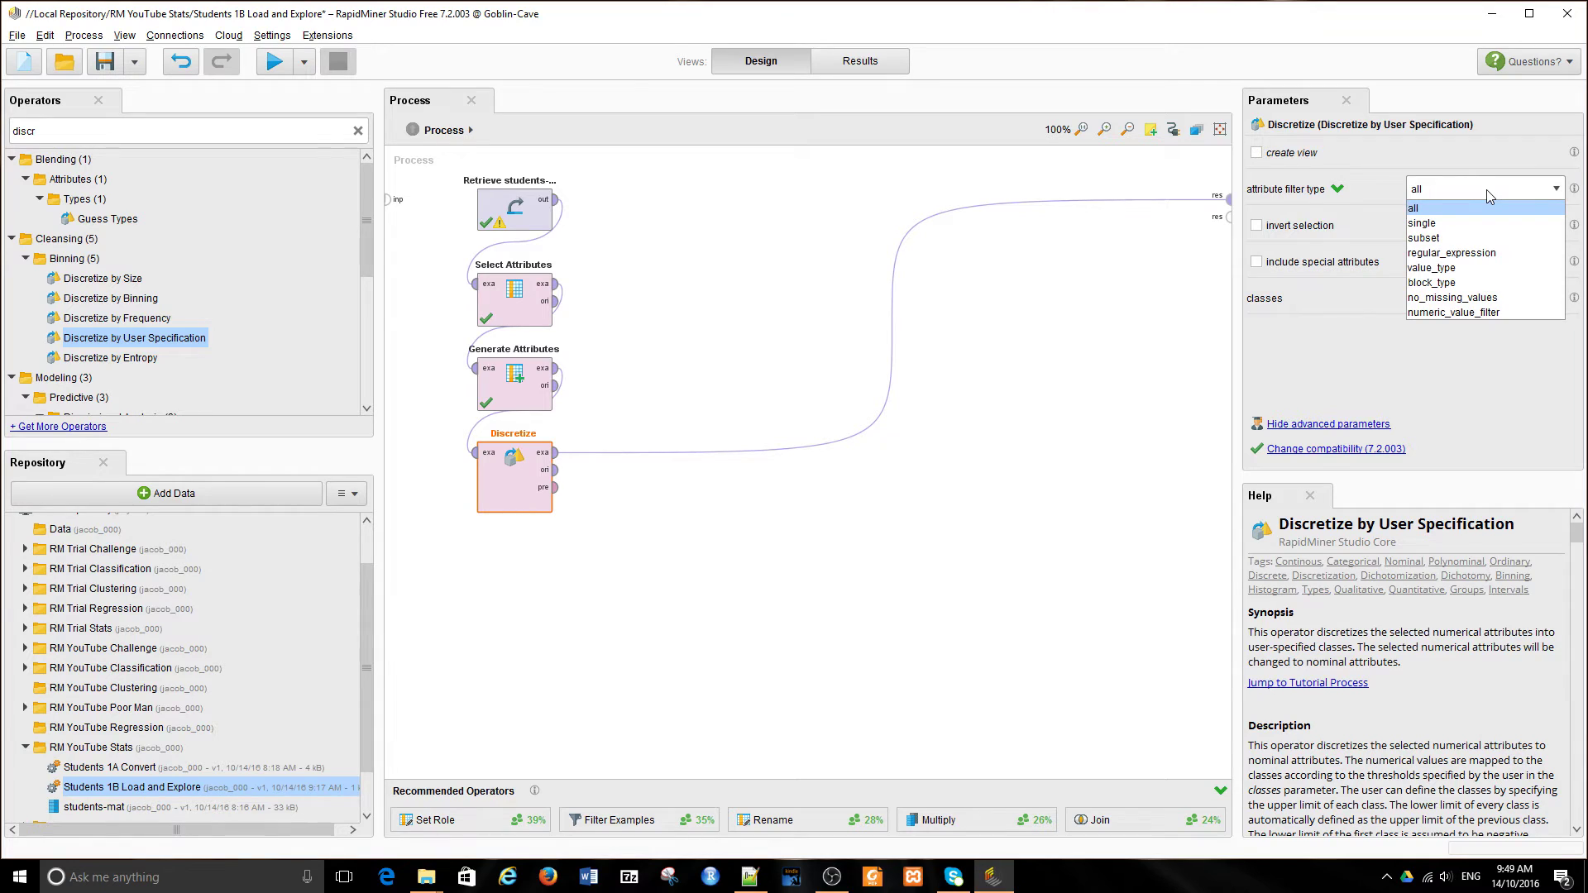
{"action": "left_click", "coordinate": [1452, 222]}
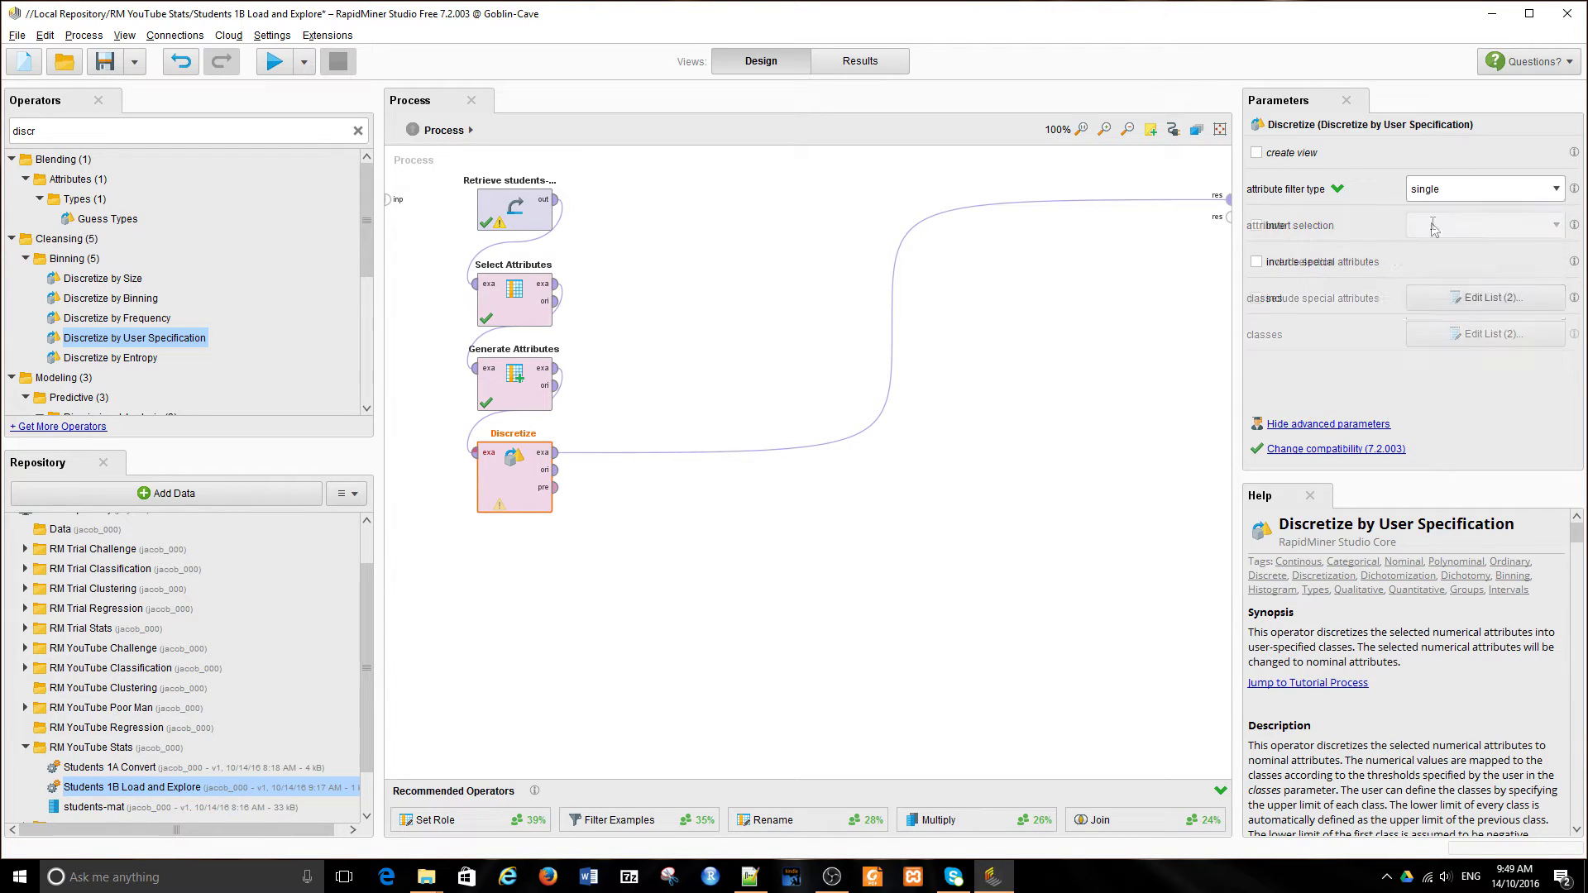
{"action": "left_click", "coordinate": [1556, 225]}
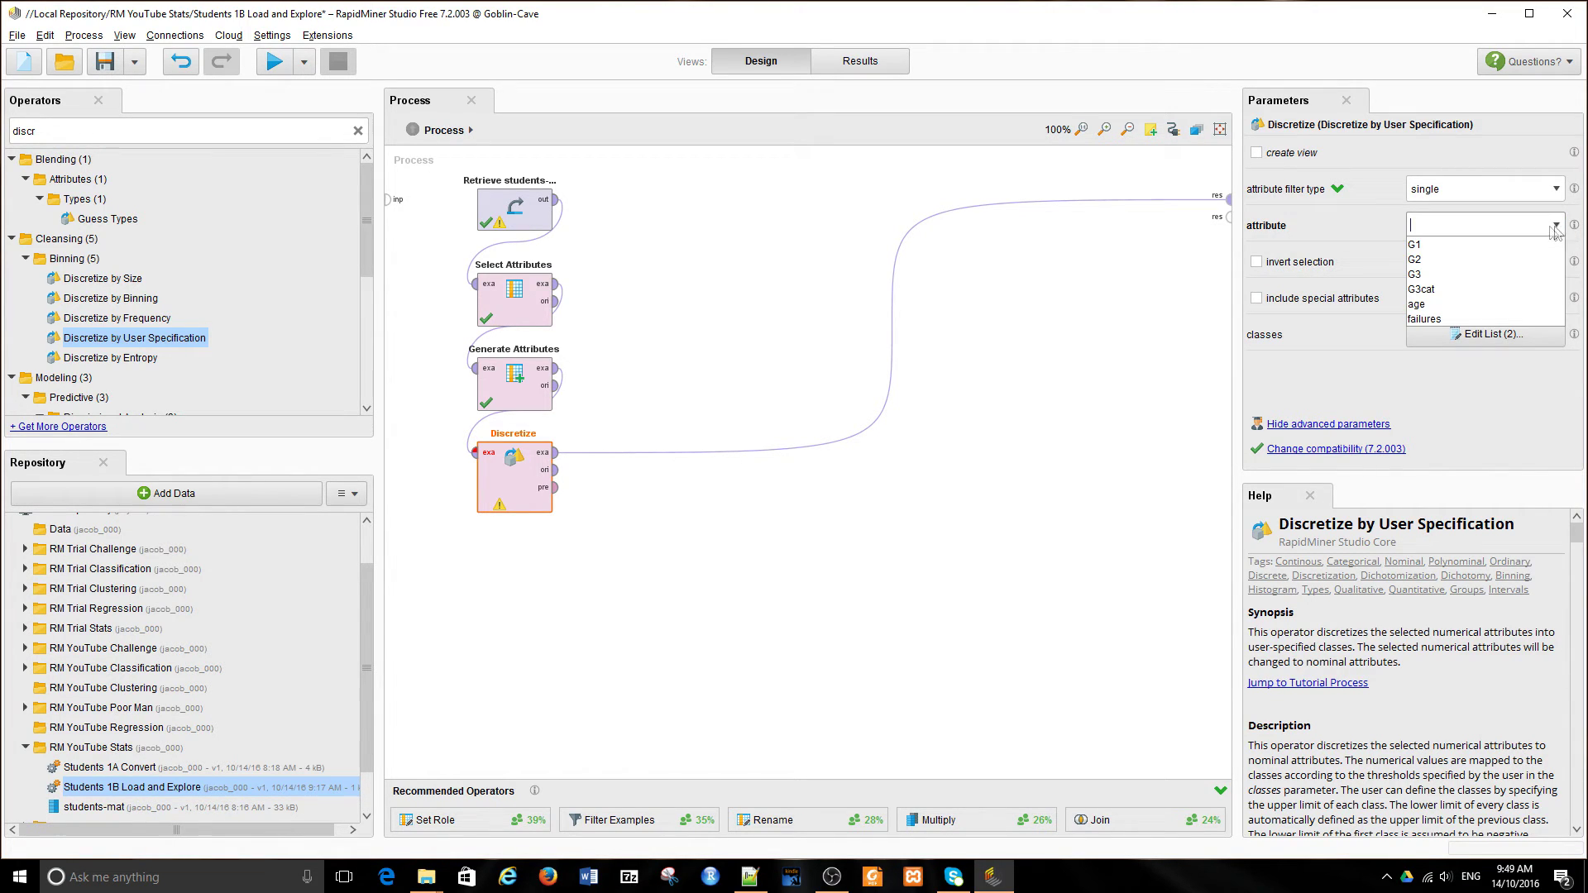
{"action": "left_click", "coordinate": [1437, 289]}
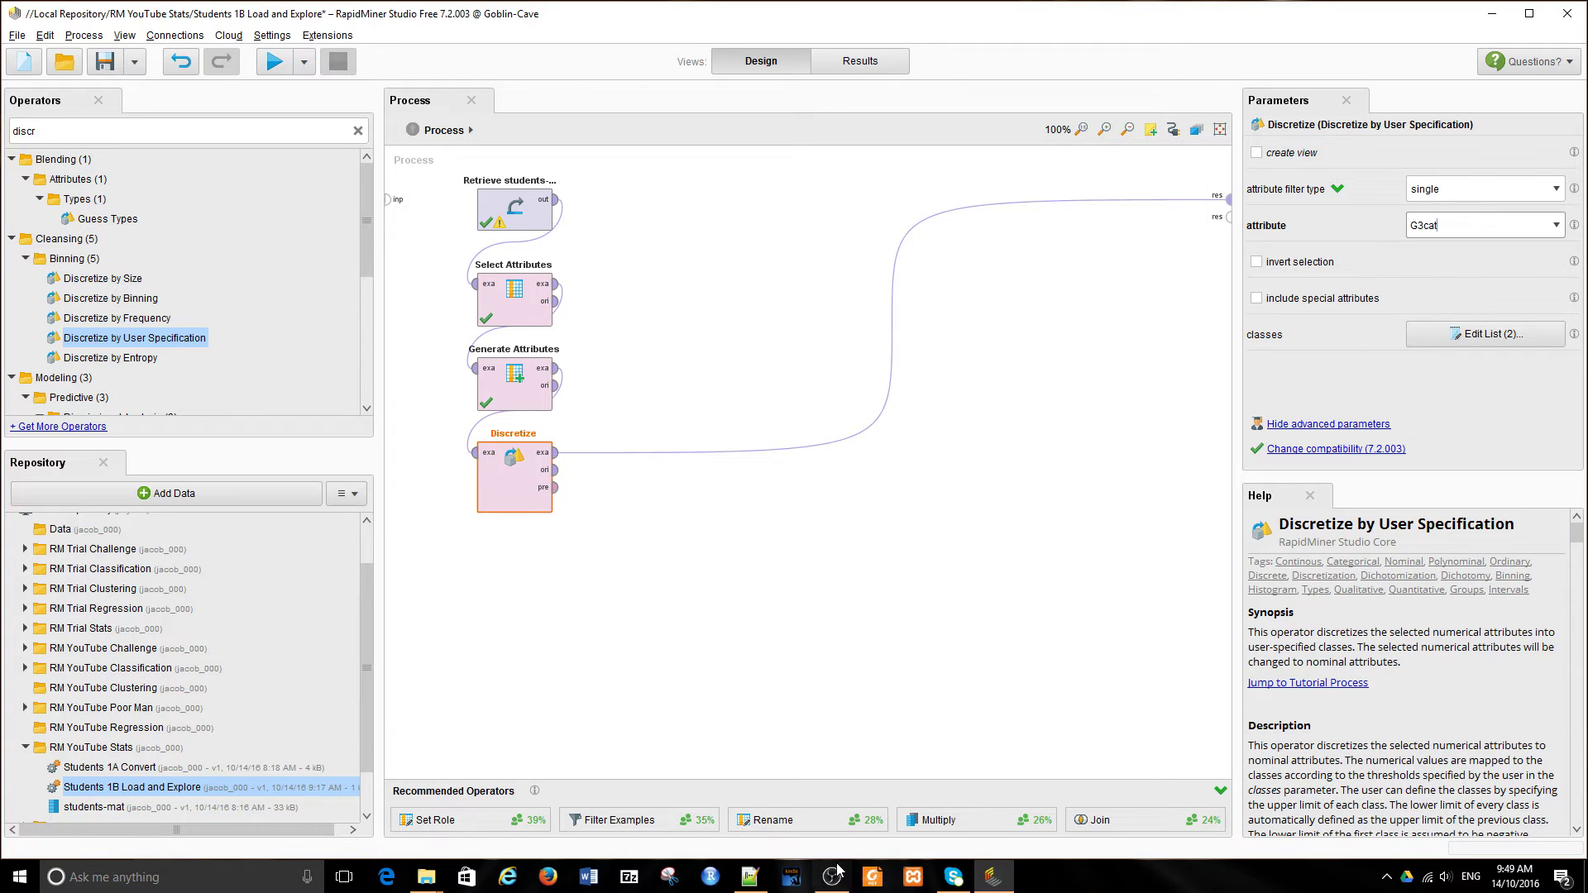
{"action": "mouse_move", "coordinate": [837, 868]}
{"action": "left_click", "coordinate": [1470, 341]}
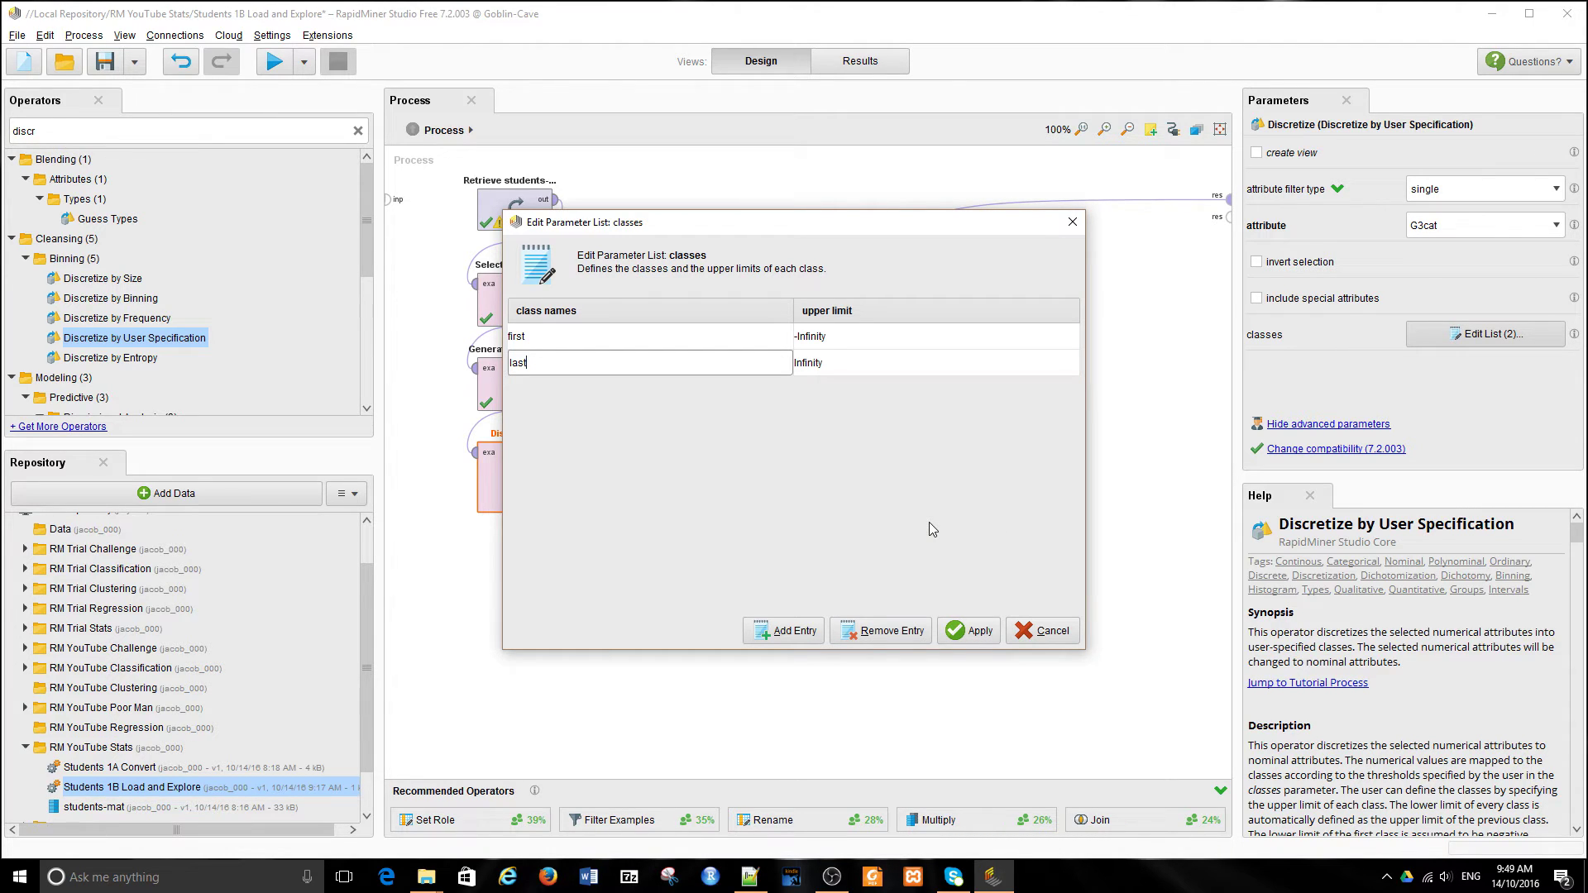
Step: Rename the first two classes to 1 and 2 with upper limits 4 and 9
{"action": "left_click", "coordinate": [841, 337]}
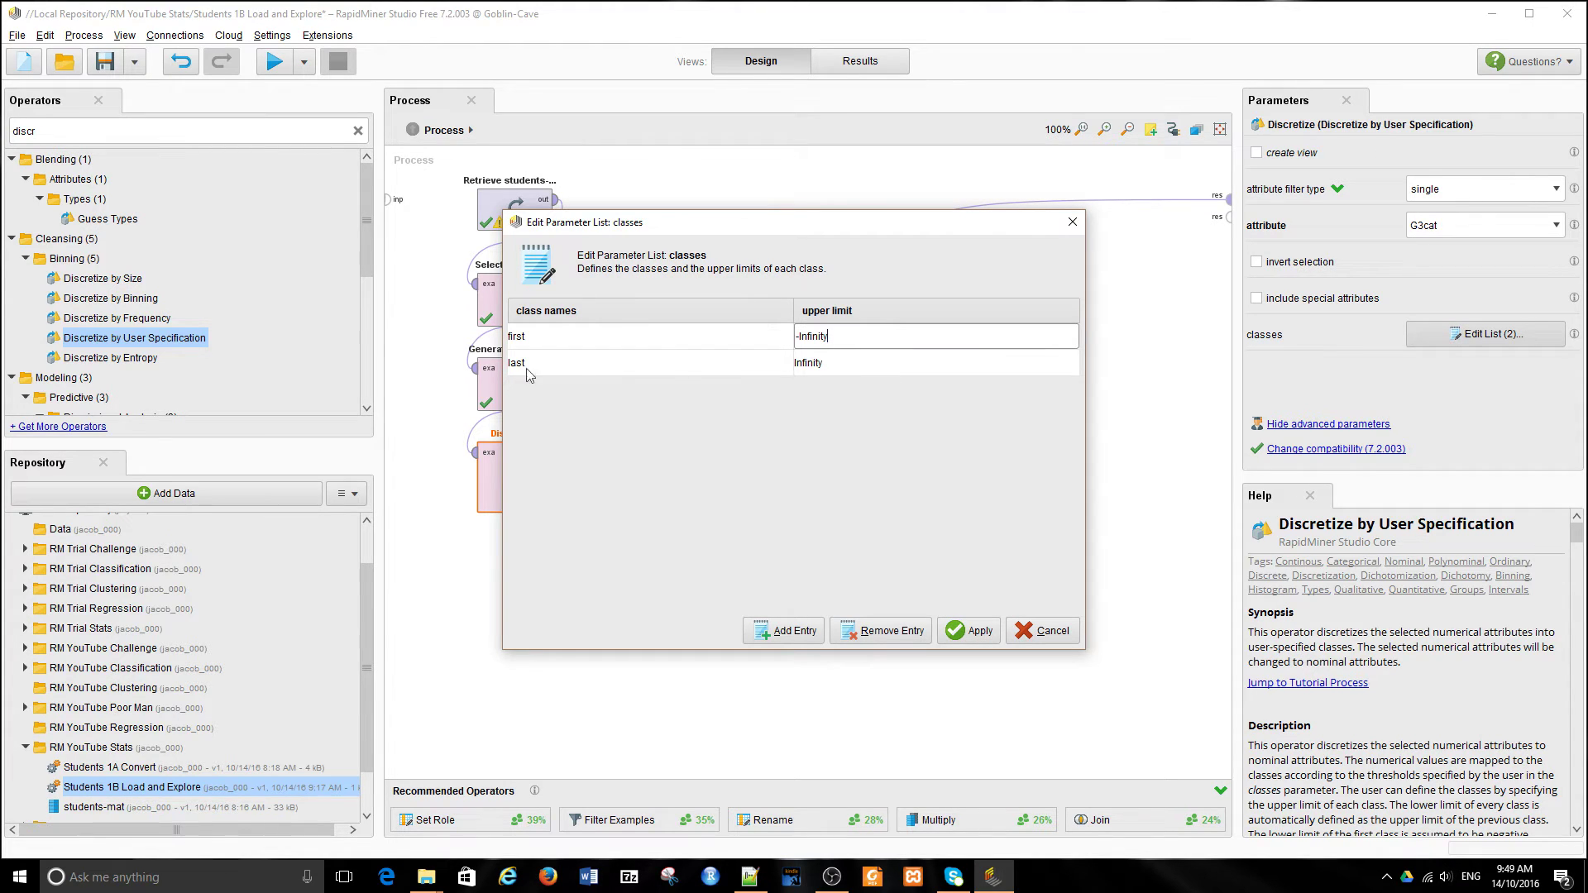
{"action": "left_click", "coordinate": [577, 337]}
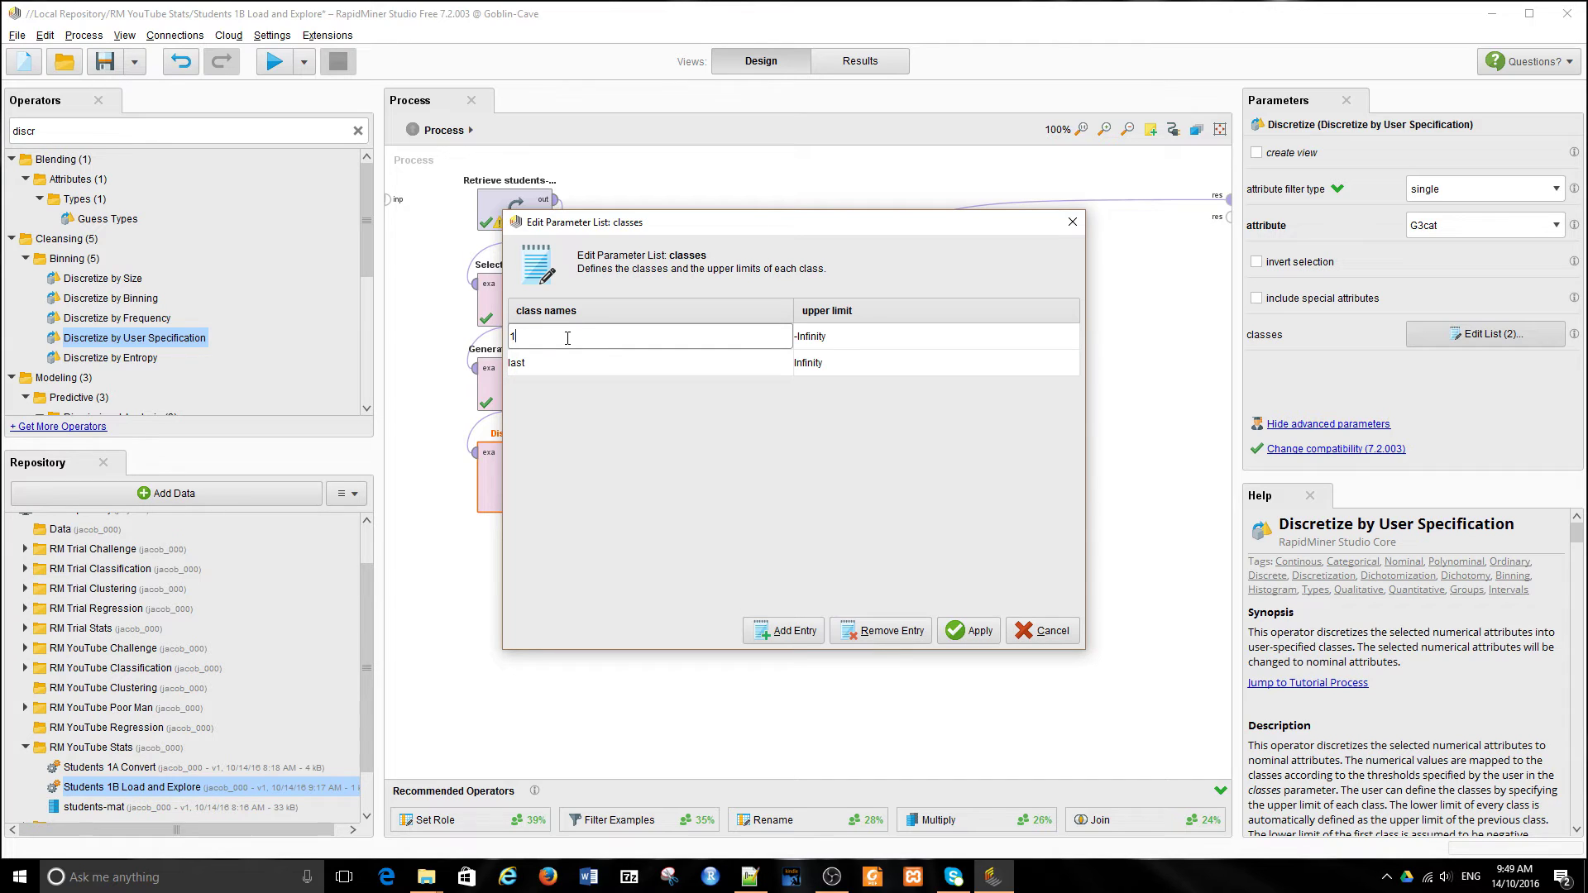
{"action": "type", "text": "1"}
{"action": "left_click", "coordinate": [861, 336]}
{"action": "left_click_drag", "start_coordinate": [866, 334], "coordinate": [794, 336]}
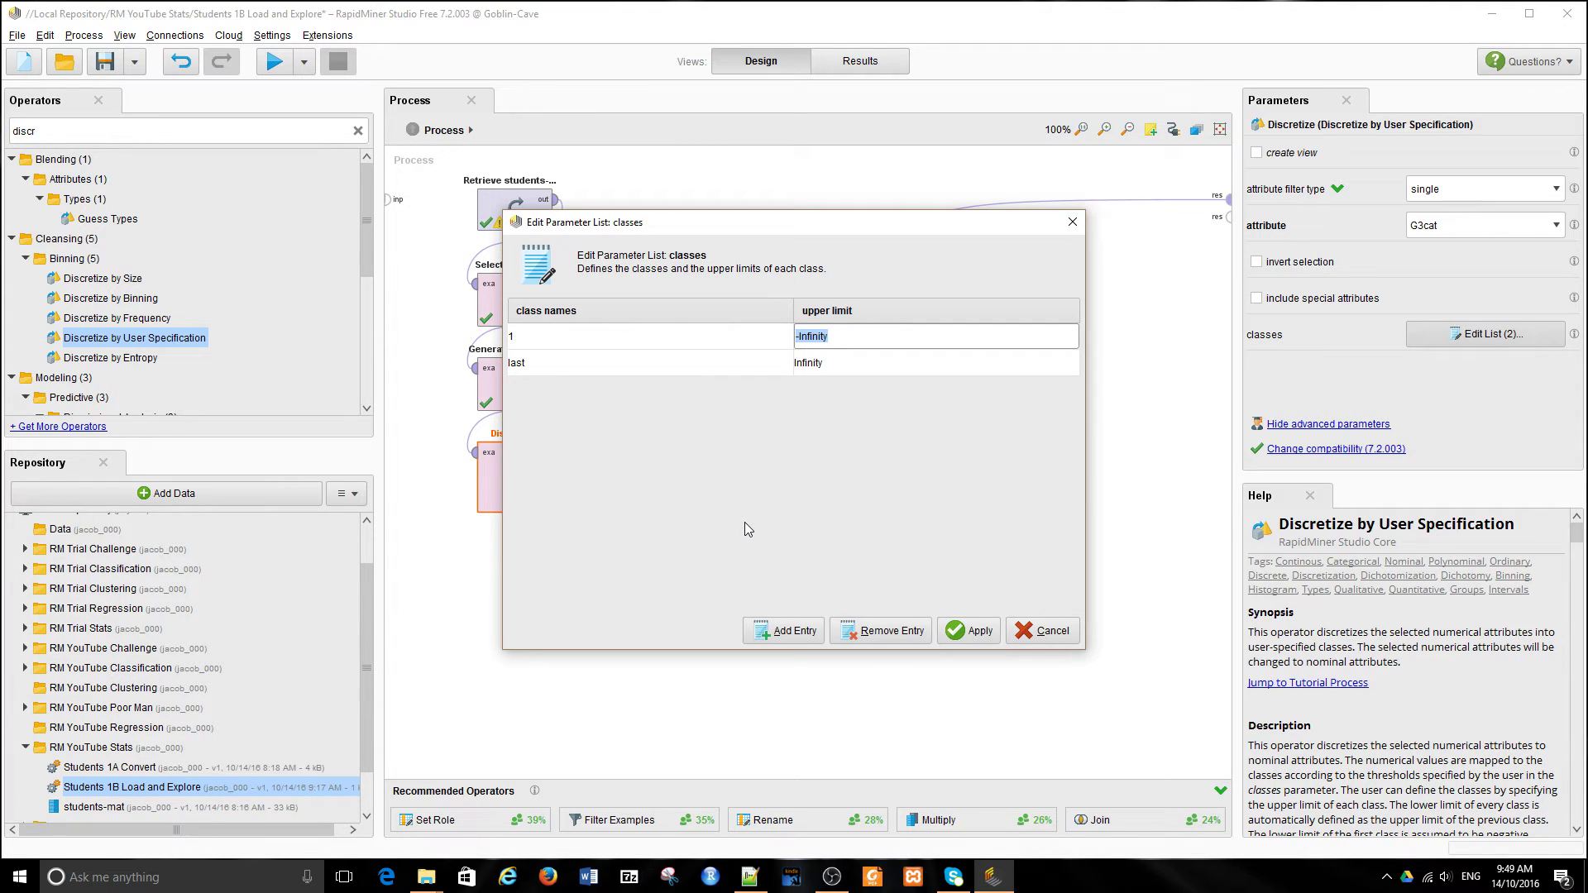
{"action": "type", "text": "4"}
{"action": "left_click", "coordinate": [566, 360]}
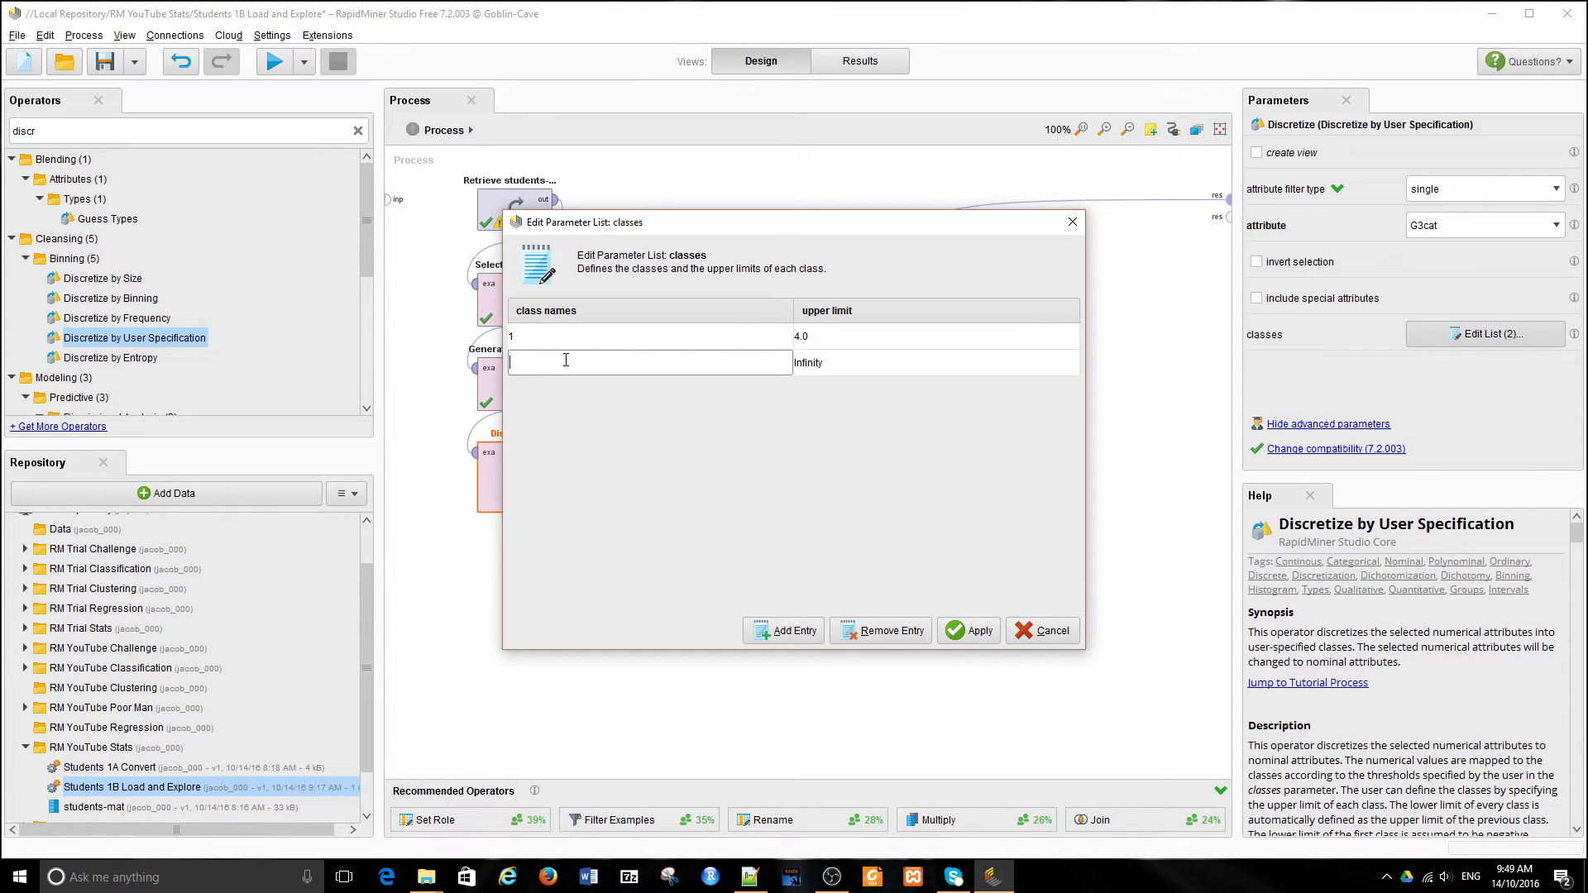
{"action": "type", "text": "2"}
{"action": "left_click", "coordinate": [860, 363]}
{"action": "left_click", "coordinate": [803, 363]}
{"action": "left_click_drag", "start_coordinate": [803, 362], "coordinate": [839, 359]}
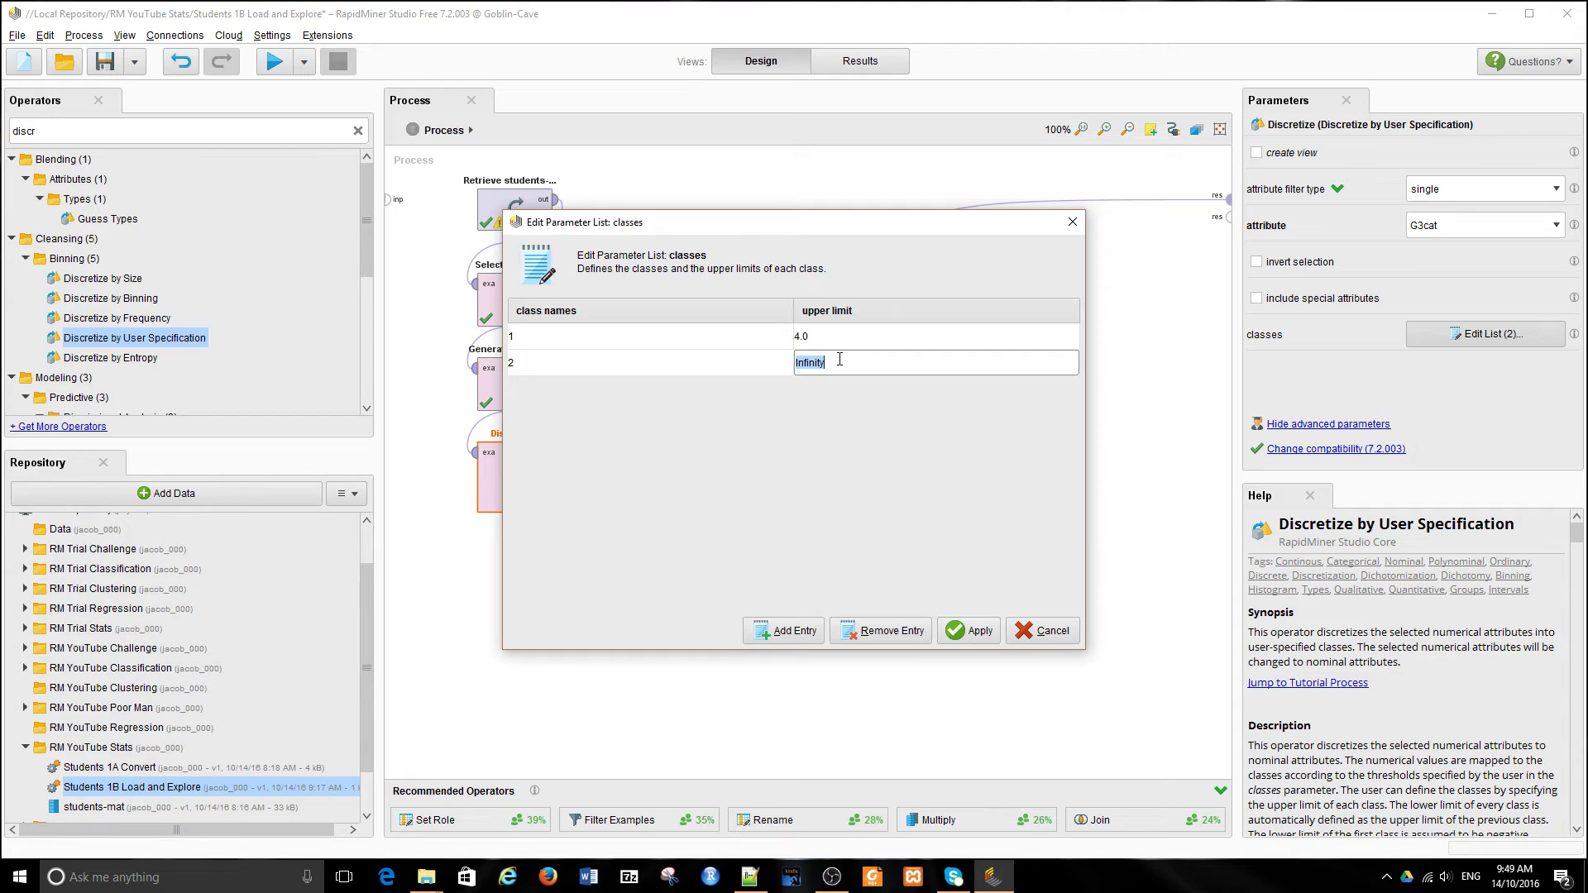
{"action": "type", "text": "9"}
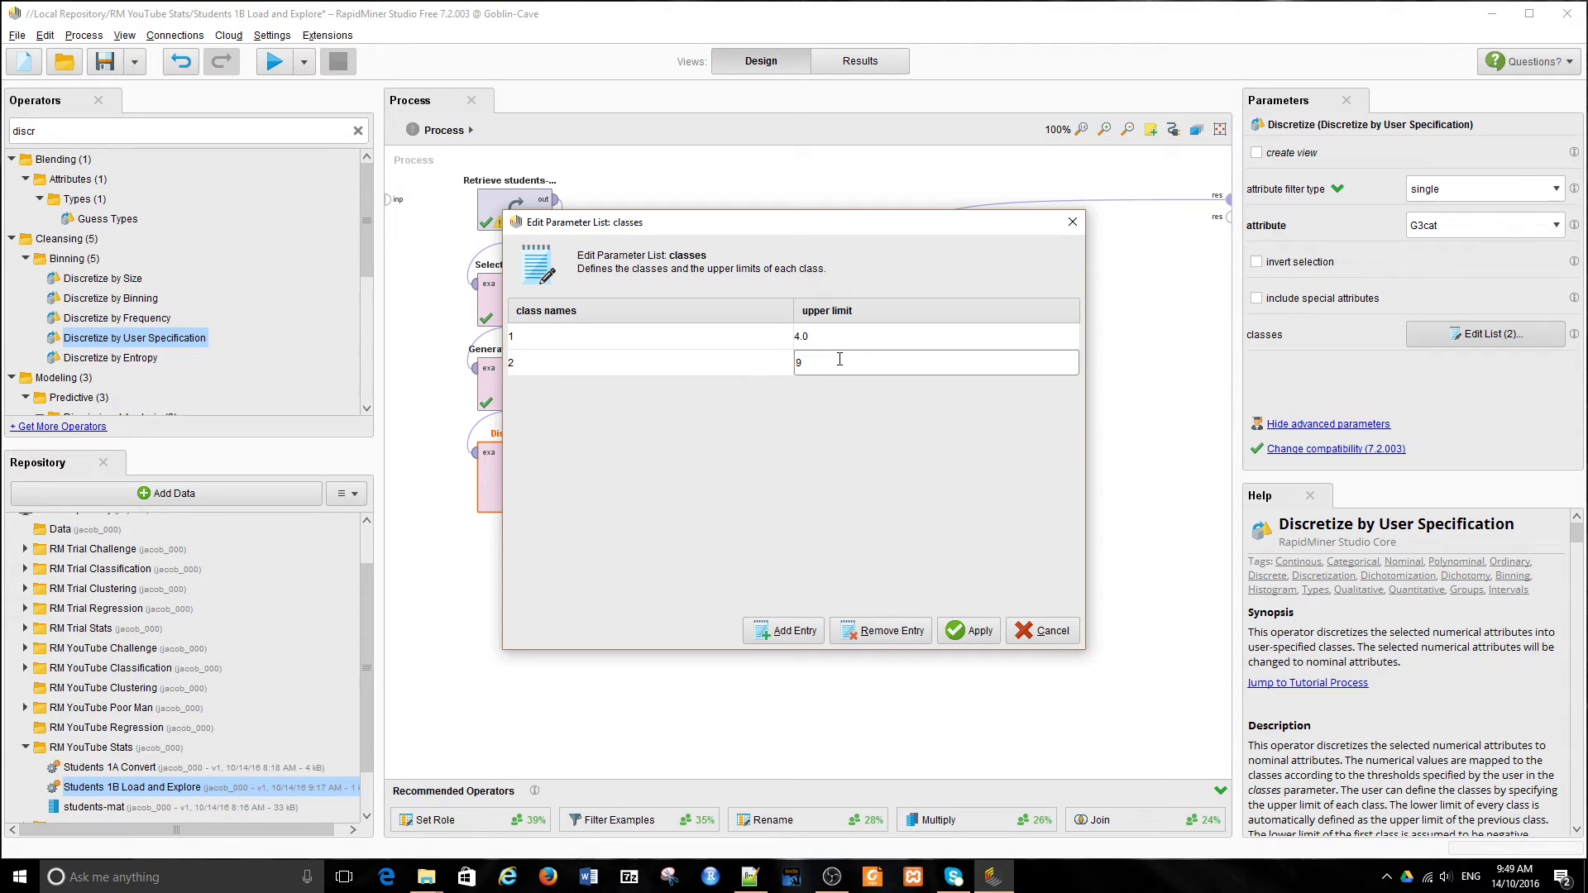
Step: Add classes 3, 4 and 5 with upper limits 12, 16 and 20, then apply
{"action": "left_click", "coordinate": [790, 631]}
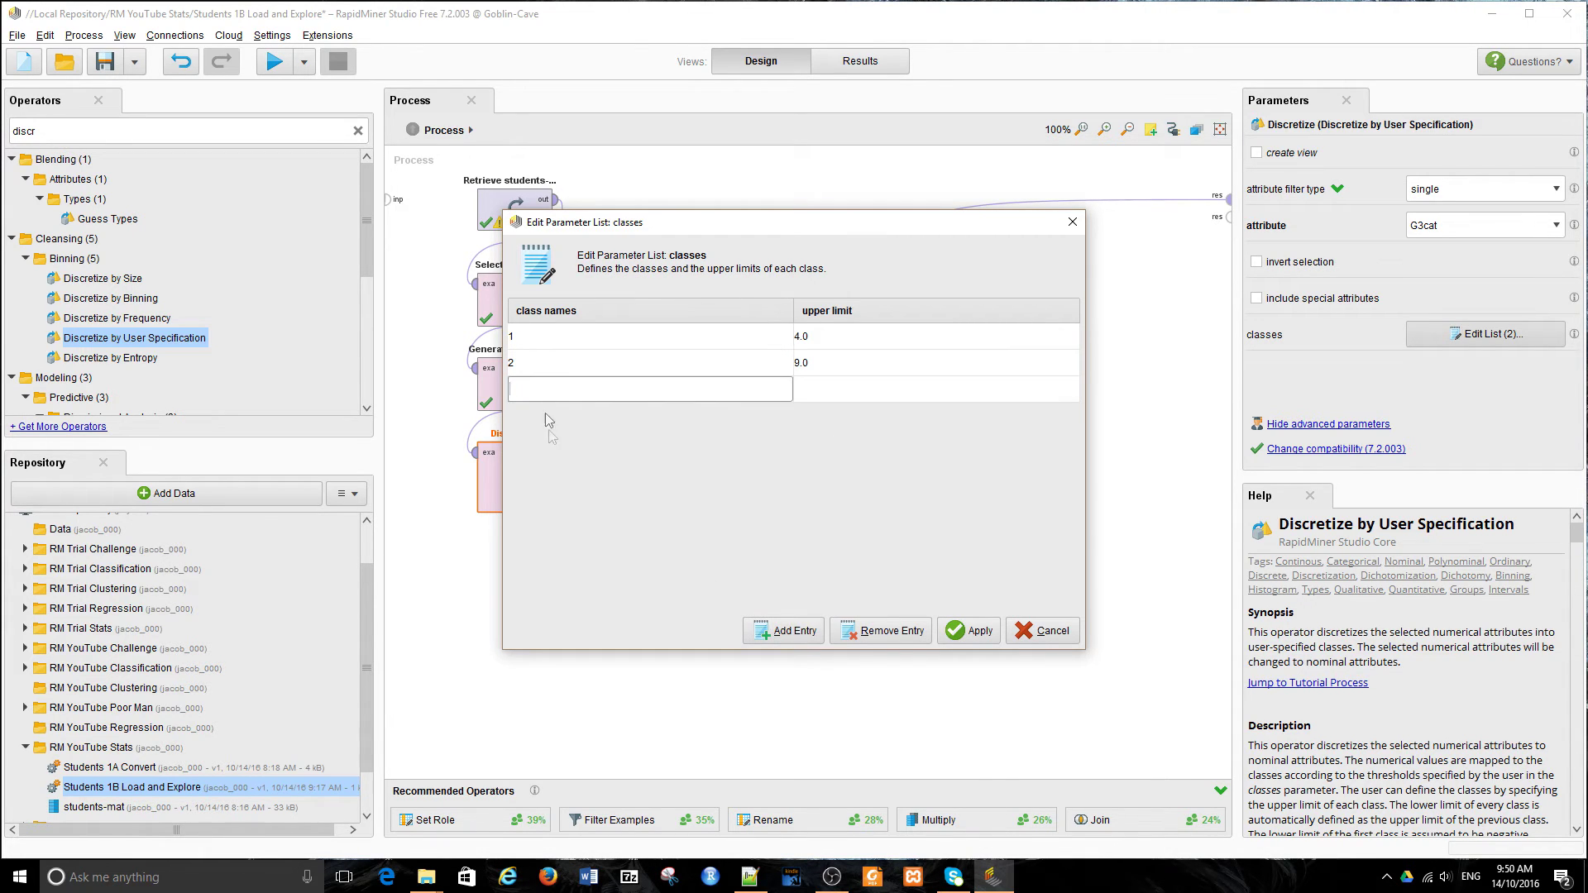
{"action": "type", "text": "3"}
{"action": "left_click", "coordinate": [872, 390]}
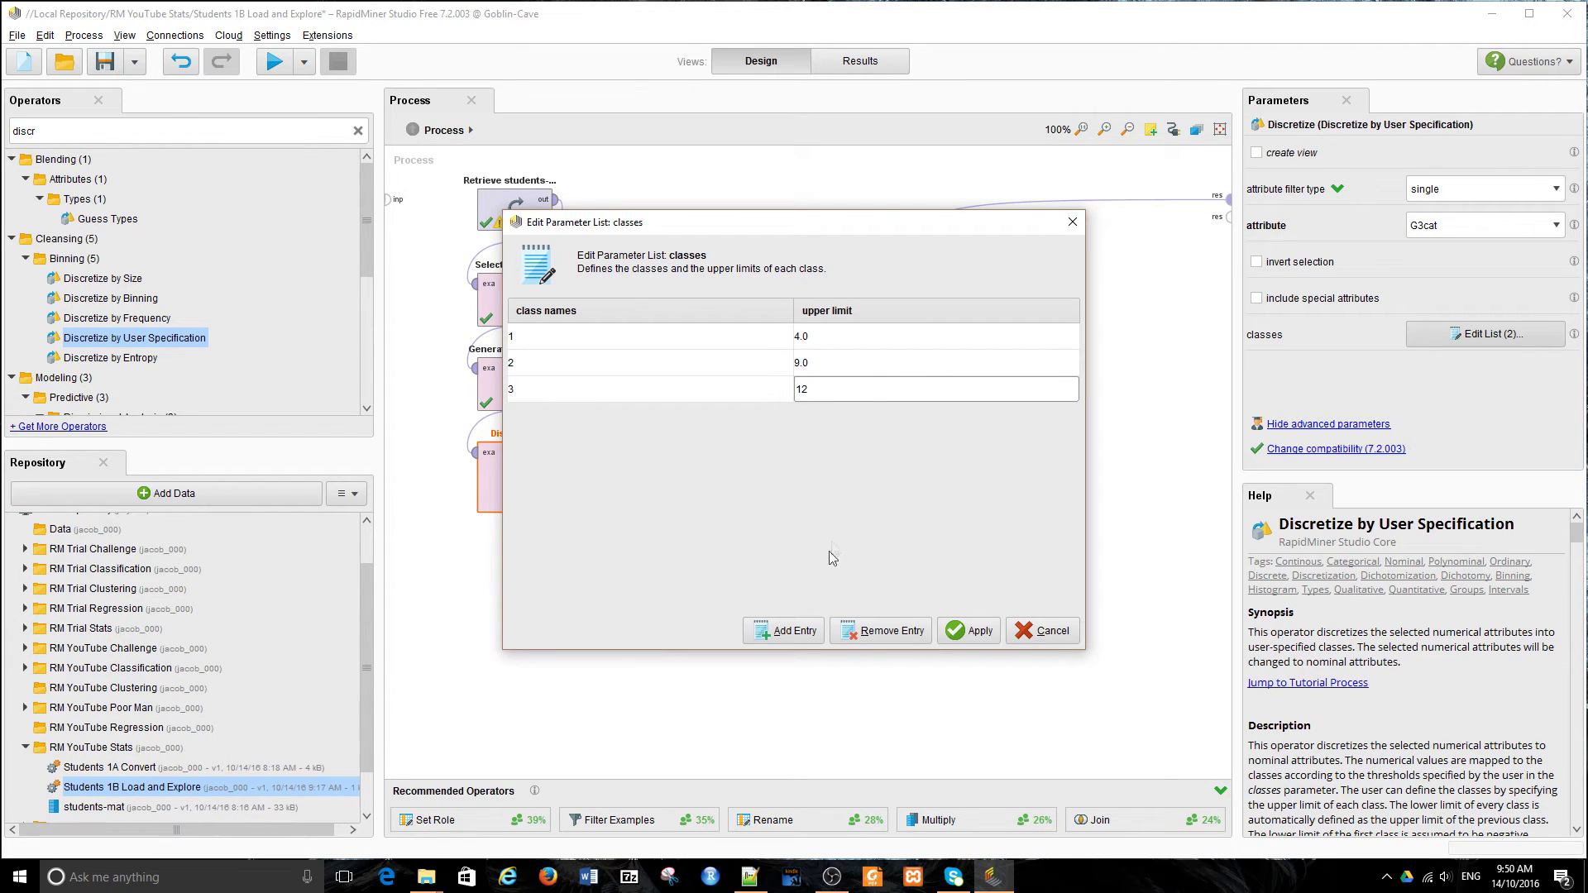
{"action": "left_click", "coordinate": [788, 630]}
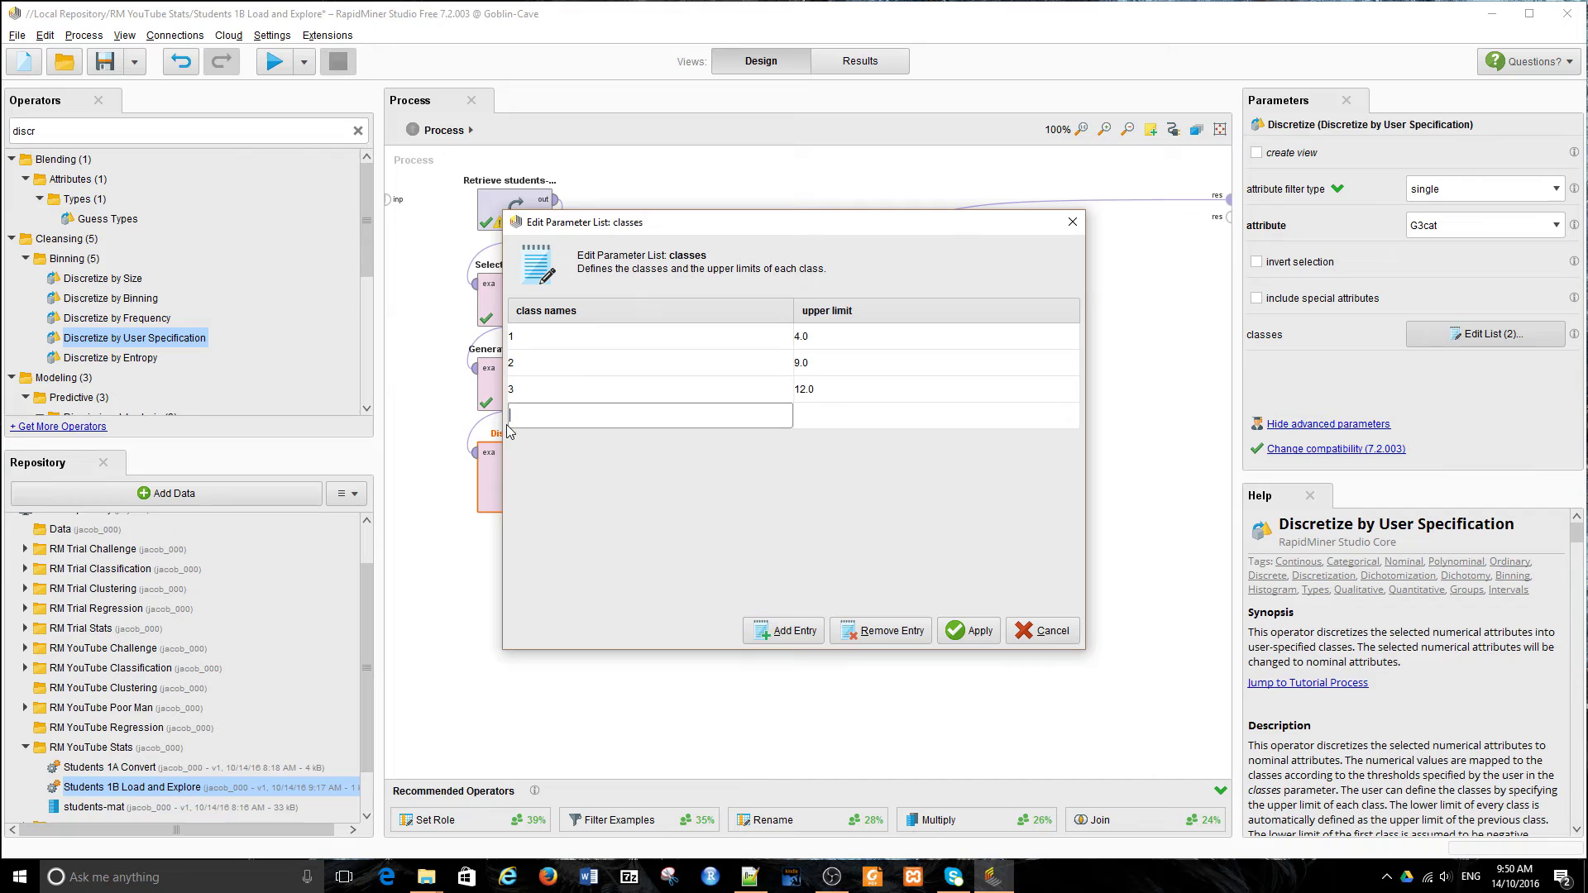
{"action": "type", "text": "4"}
{"action": "left_click", "coordinate": [854, 415]}
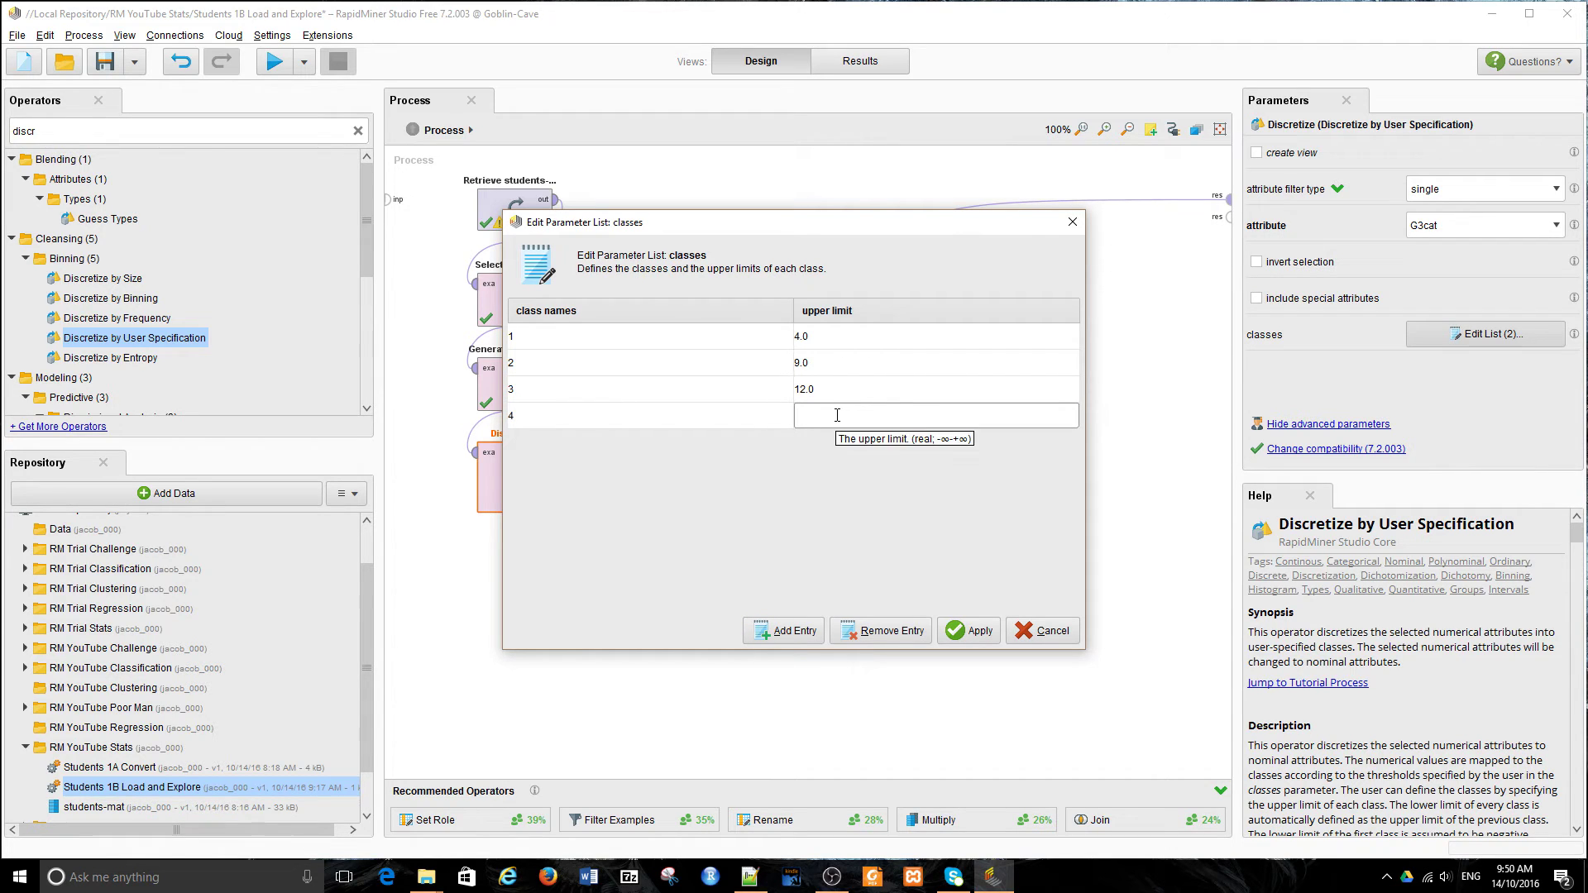
{"action": "left_click", "coordinate": [786, 632]}
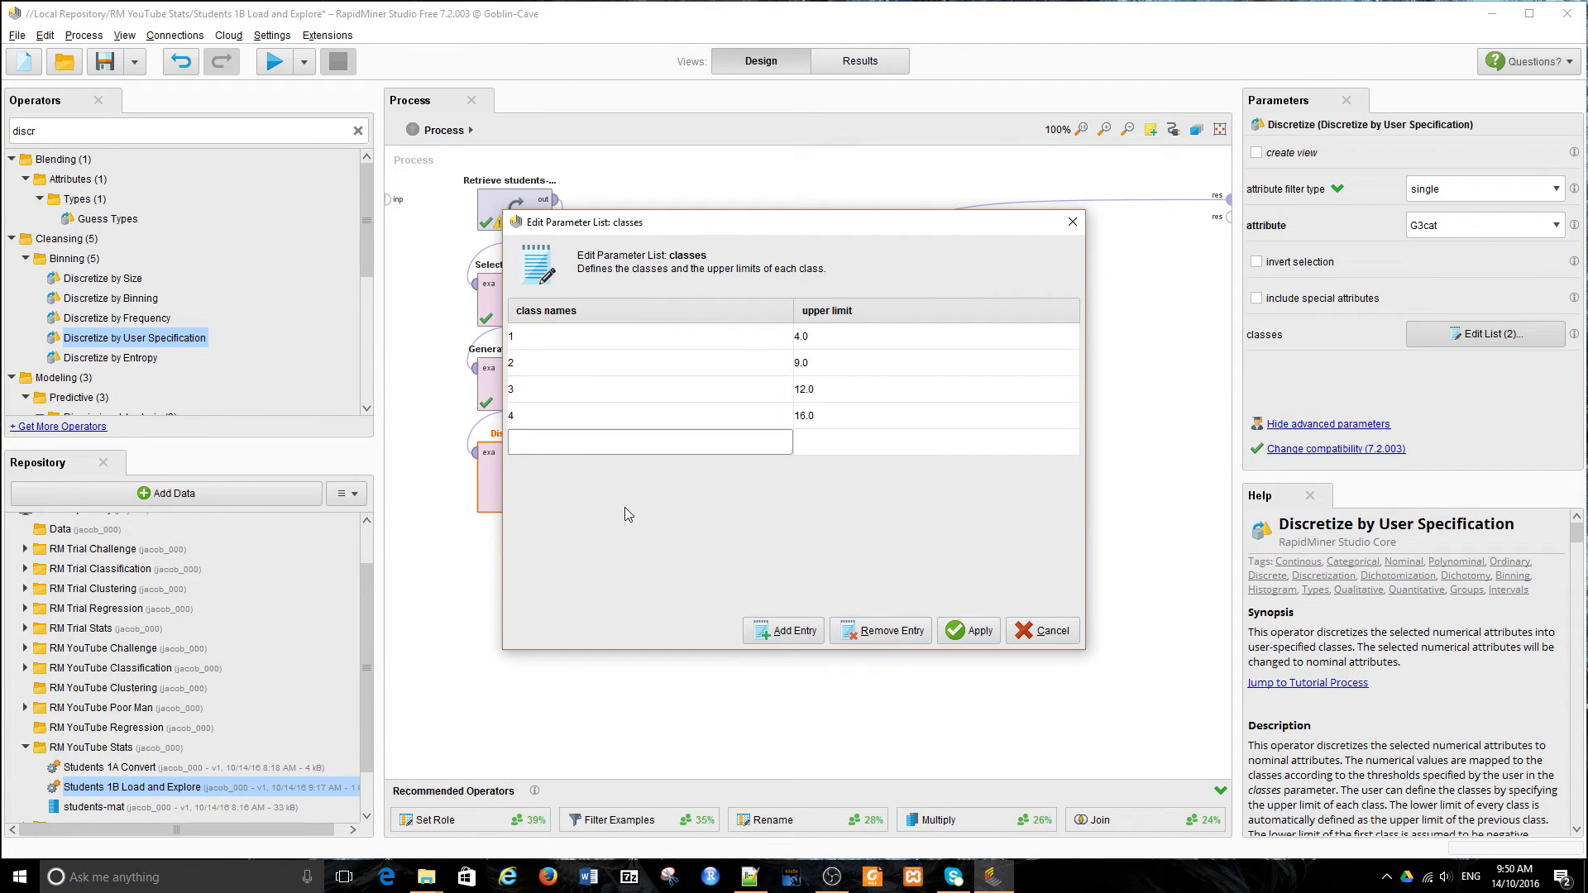
{"action": "type", "text": "5"}
{"action": "left_click", "coordinate": [914, 444]}
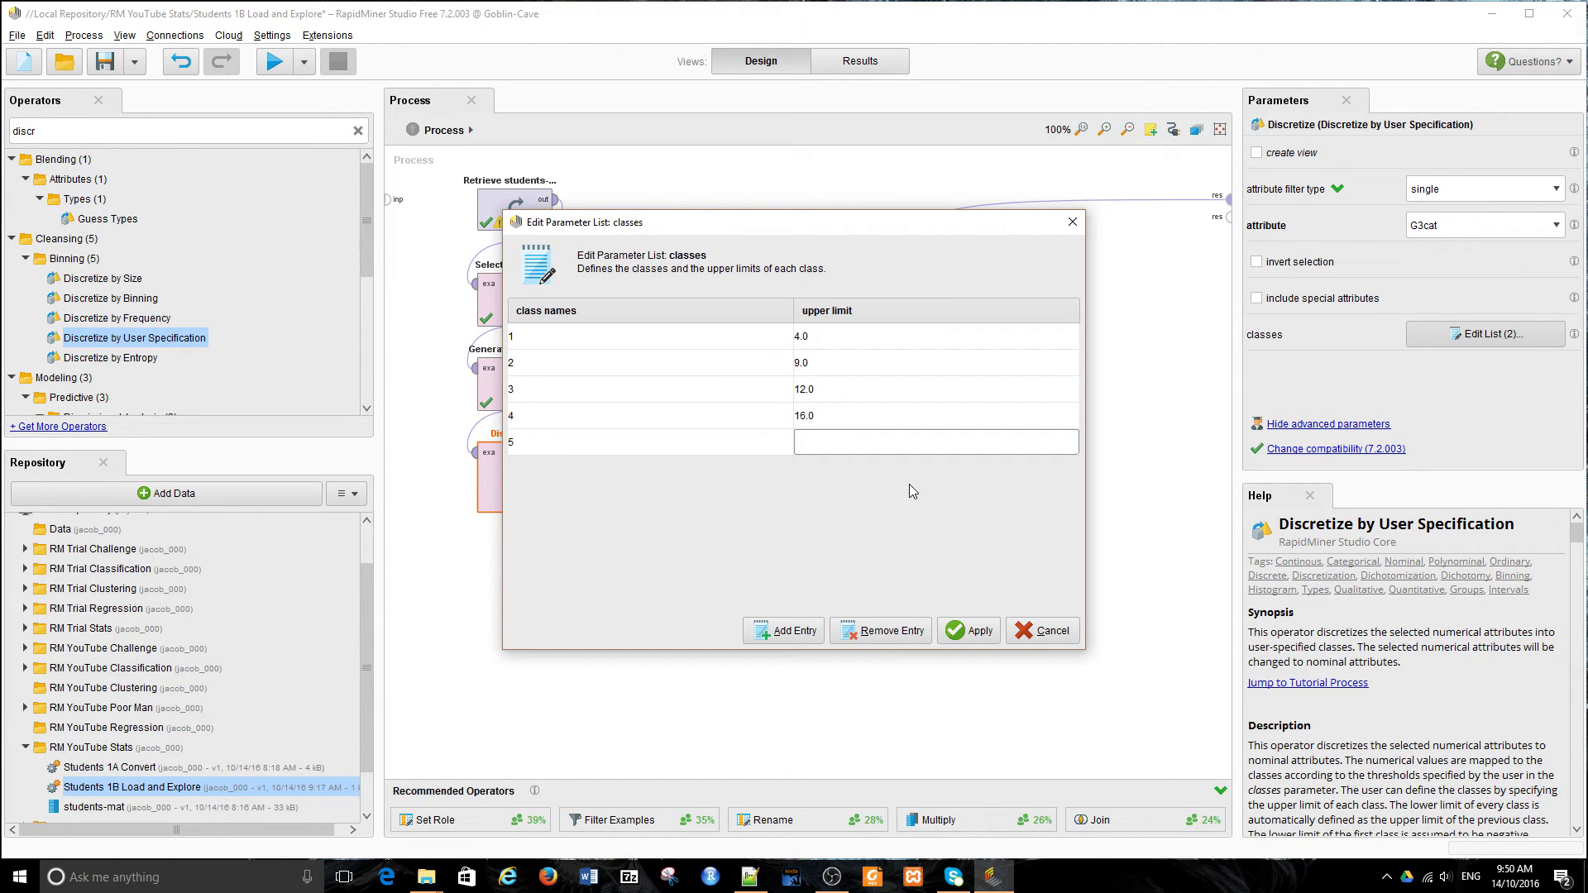
{"action": "type", "text": "20"}
{"action": "left_click", "coordinate": [982, 633]}
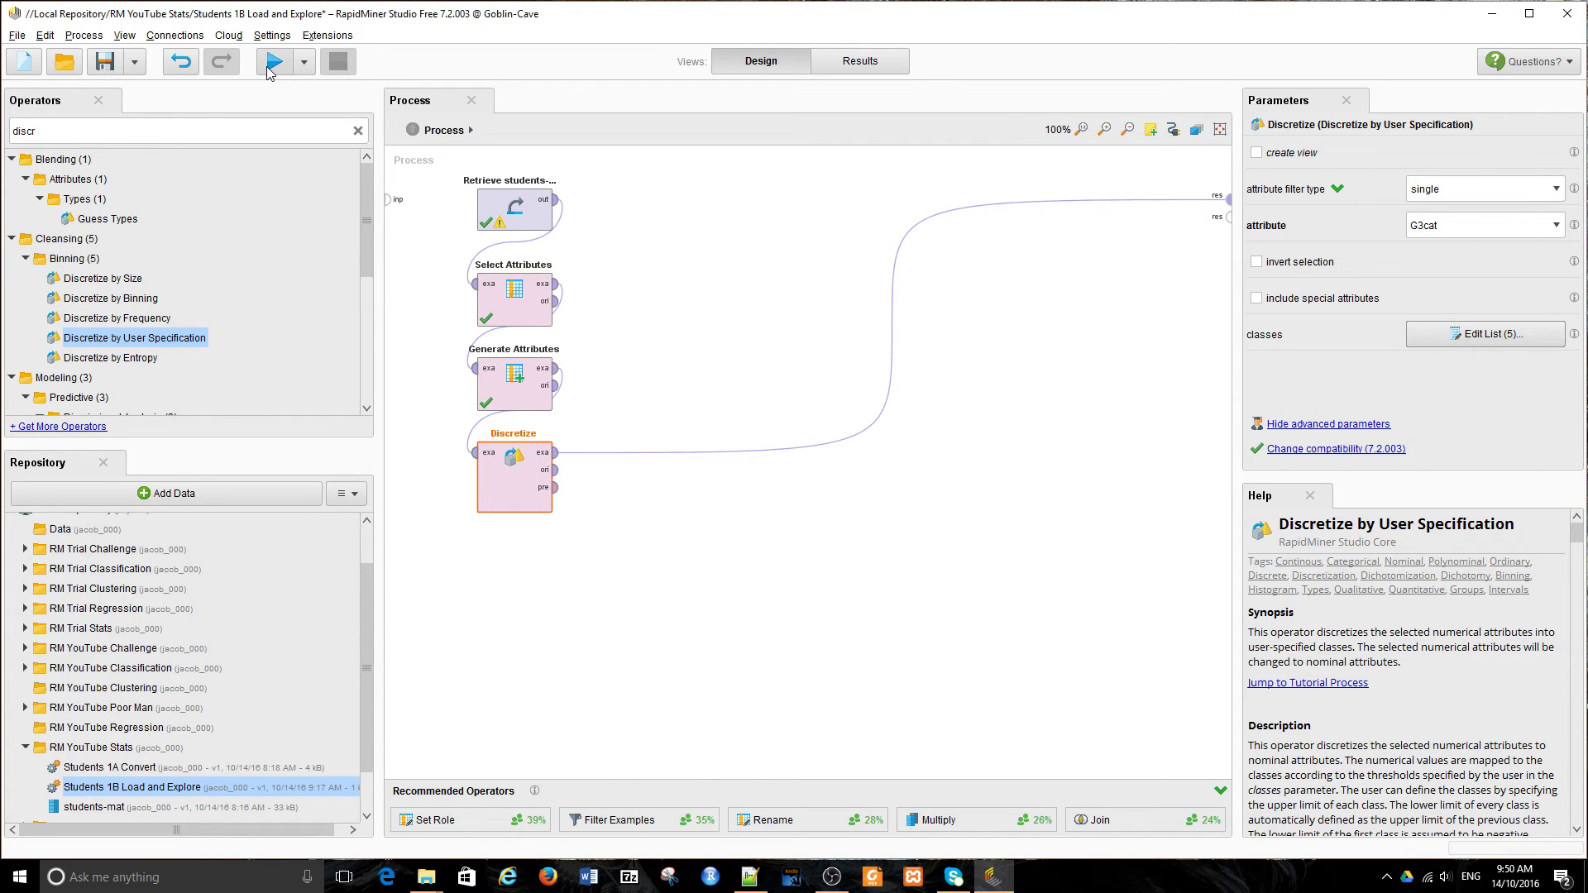
Step: Run the process and chart the Discretize output as age versus failures, coloured by G3cat
{"action": "left_click", "coordinate": [272, 63]}
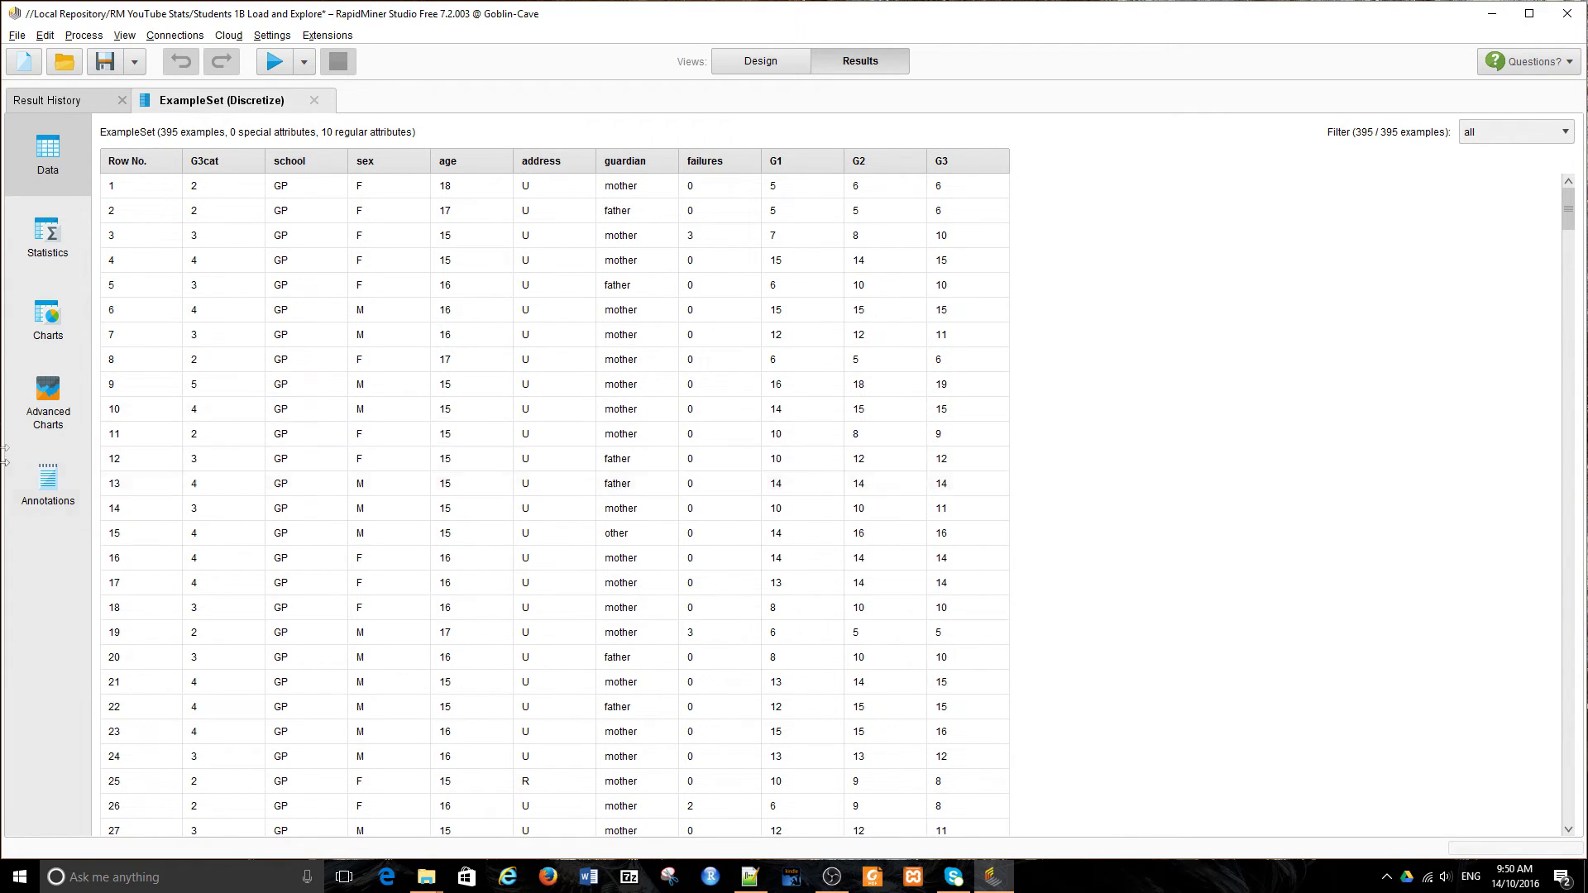
{"action": "left_click", "coordinate": [55, 323]}
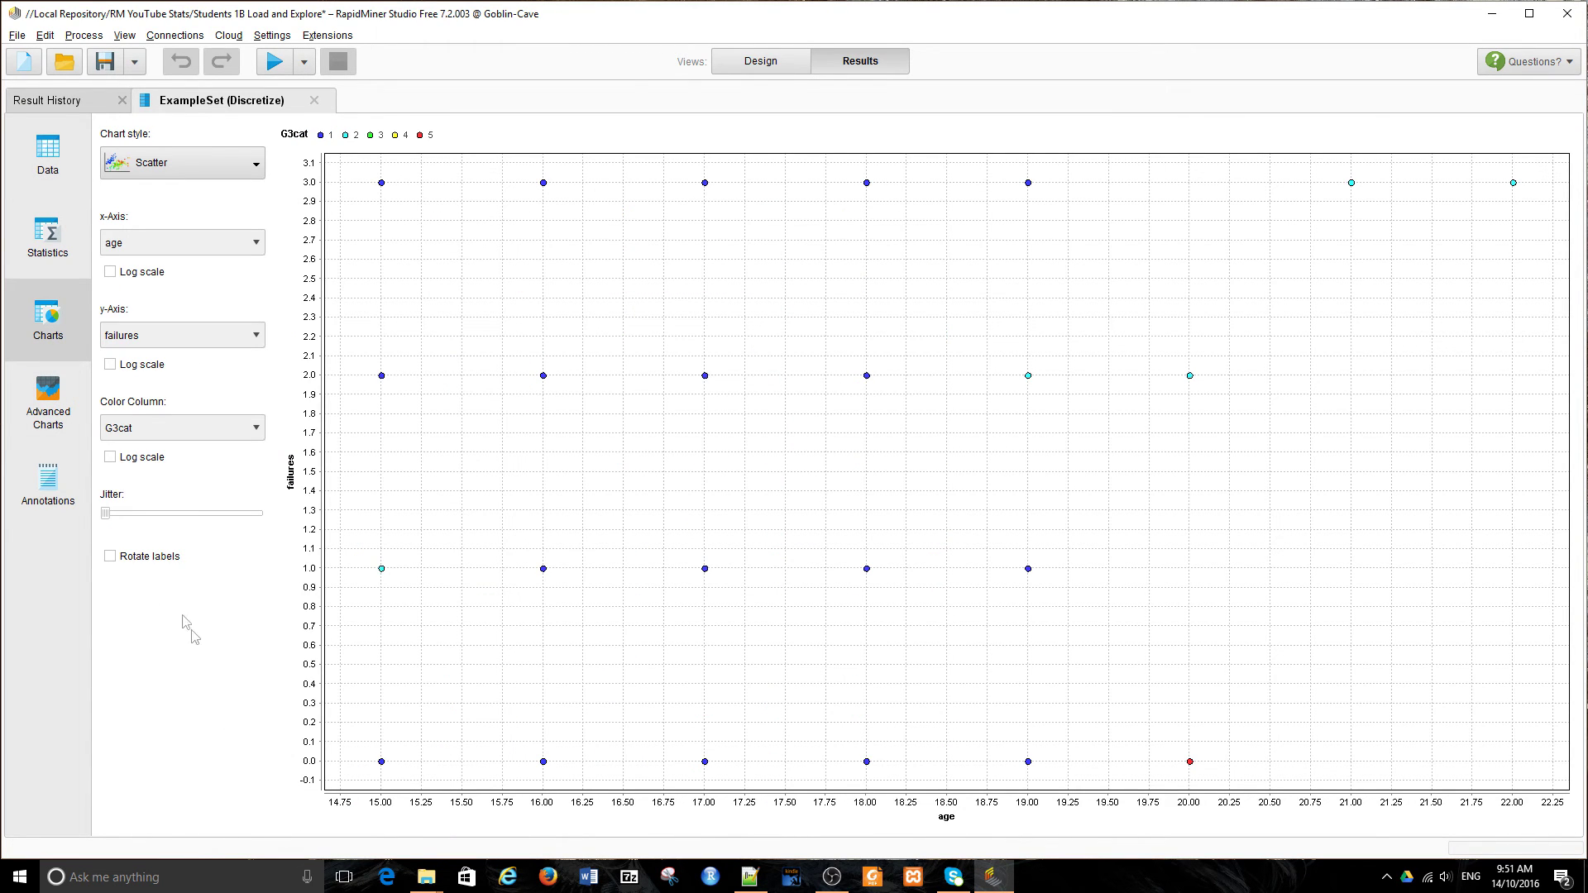
Step: Add jitter to the age-versus-failures scatter so overlapping points spread into clusters
{"action": "left_click_drag", "start_coordinate": [106, 514], "coordinate": [124, 589]}
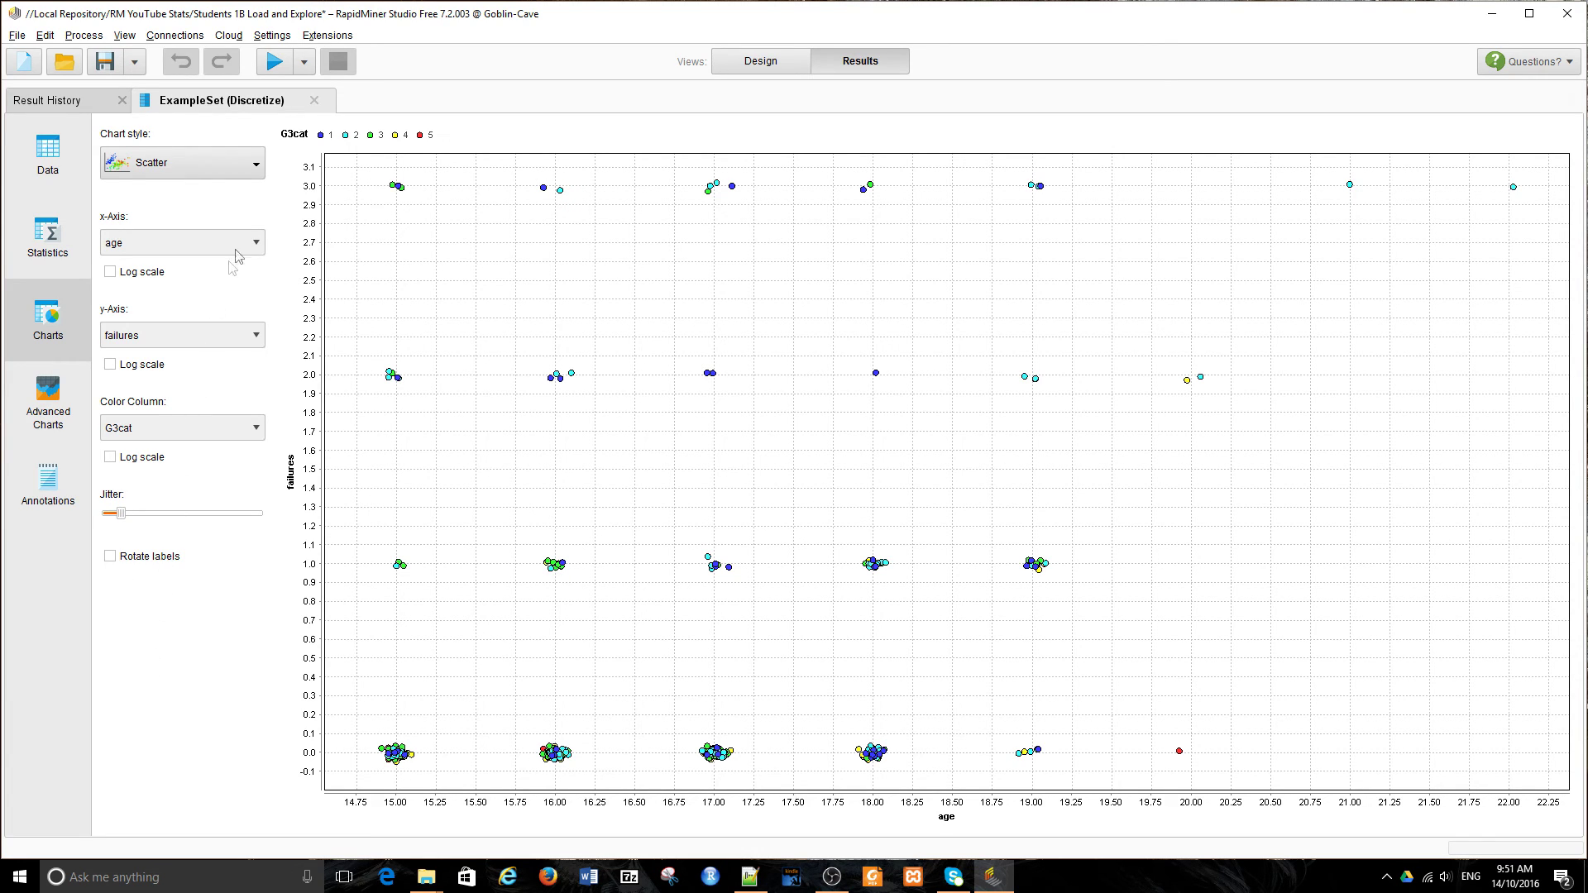
{"action": "left_click", "coordinate": [256, 165]}
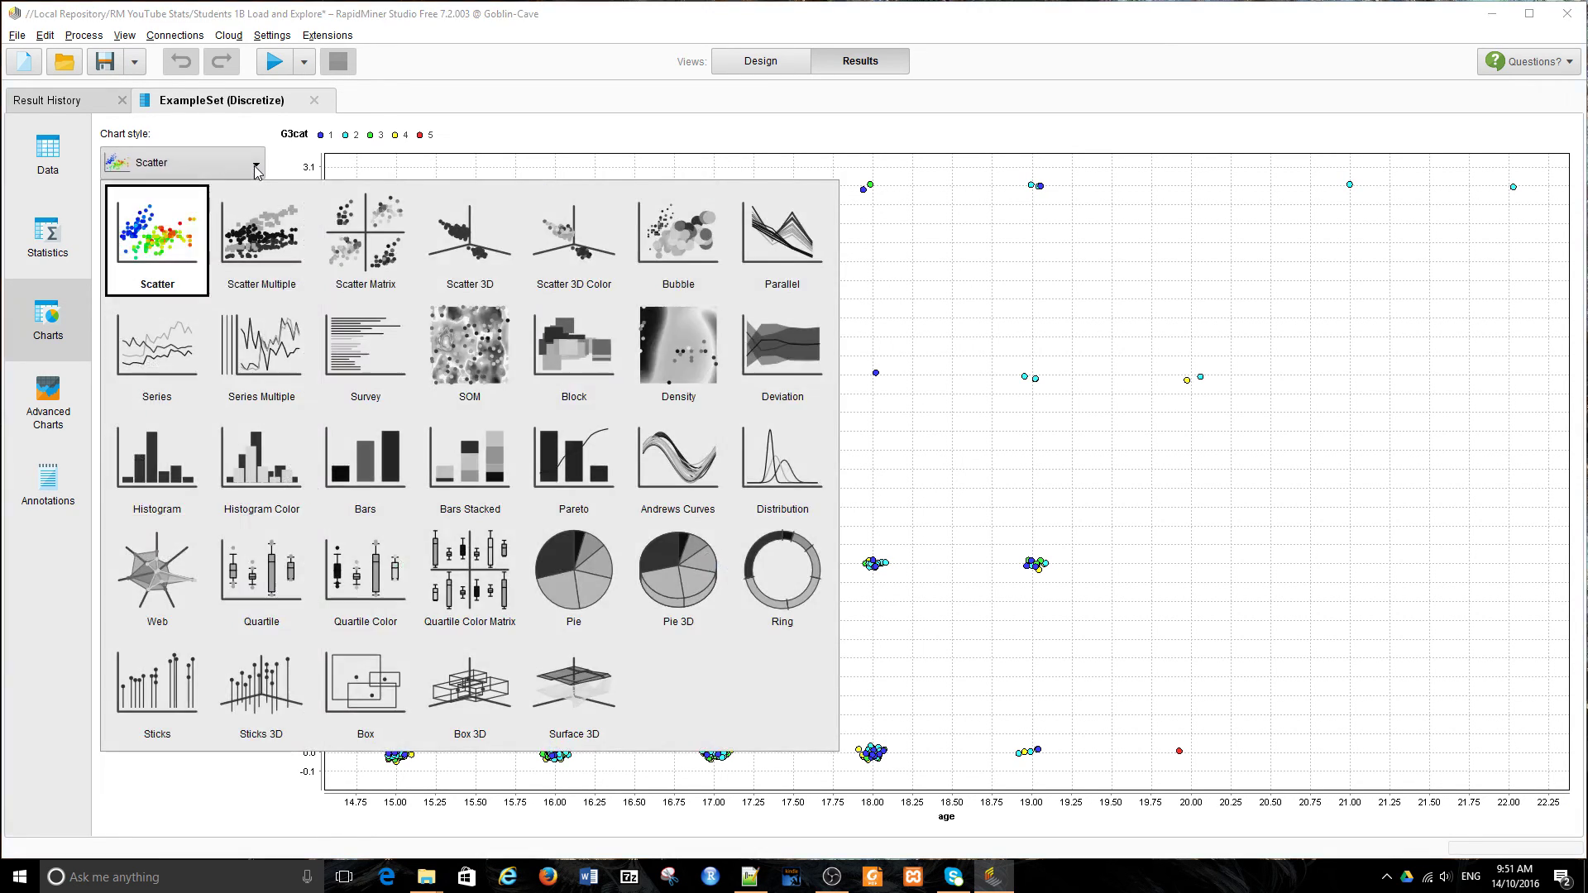
Step: Draw G3cat as a pie chart with zero explosion, then pull out only the class 1 slice
{"action": "left_click", "coordinate": [584, 594]}
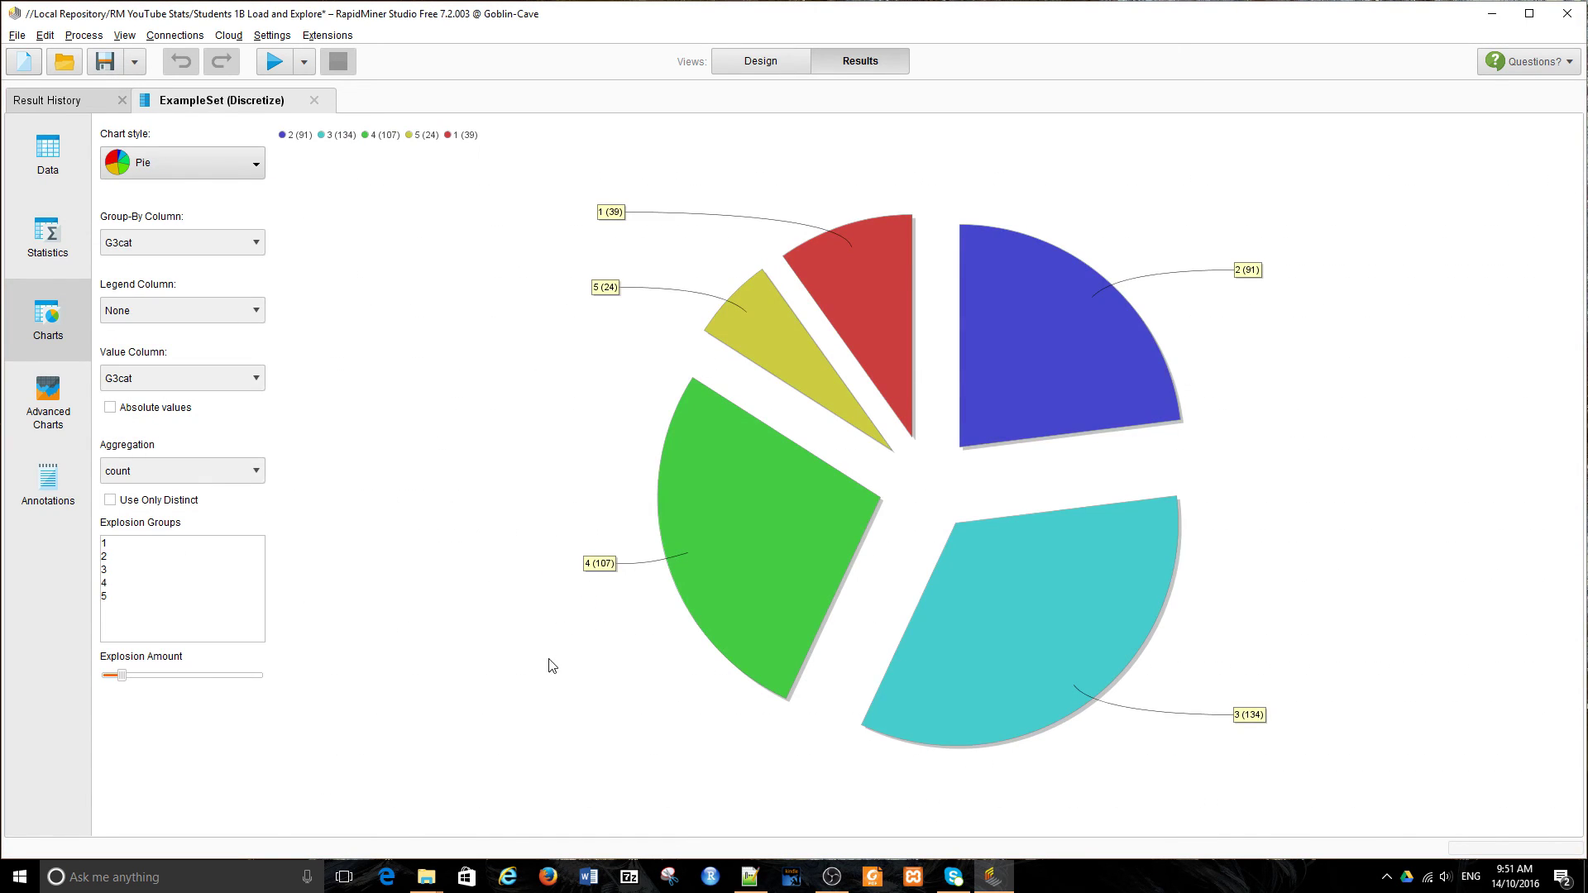
{"action": "left_click_drag", "start_coordinate": [120, 680], "coordinate": [105, 680]}
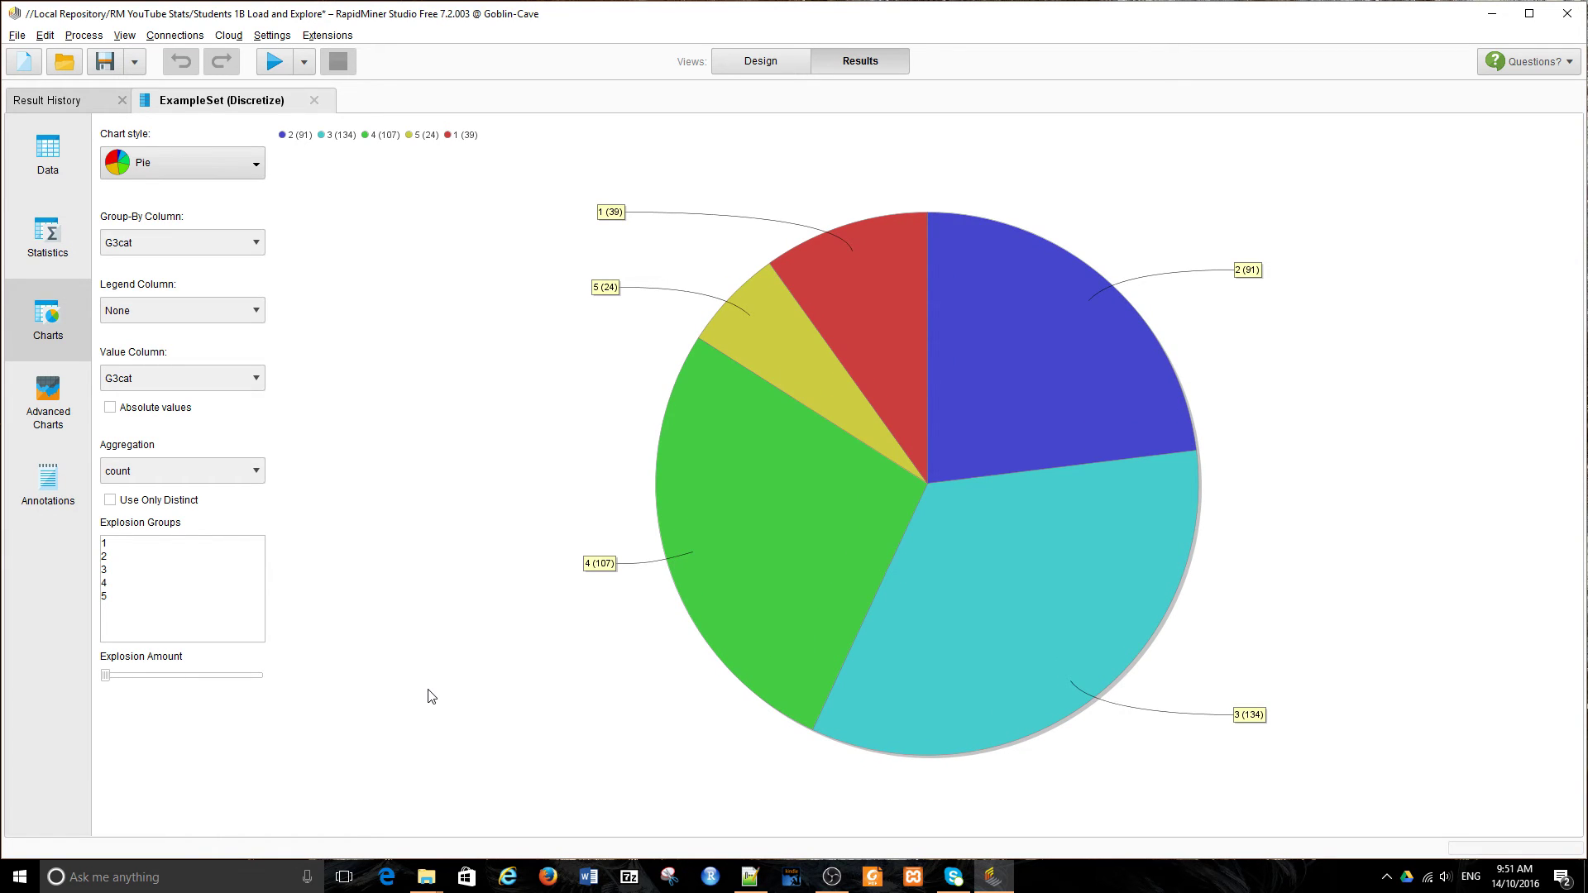
{"action": "left_click", "coordinate": [247, 248]}
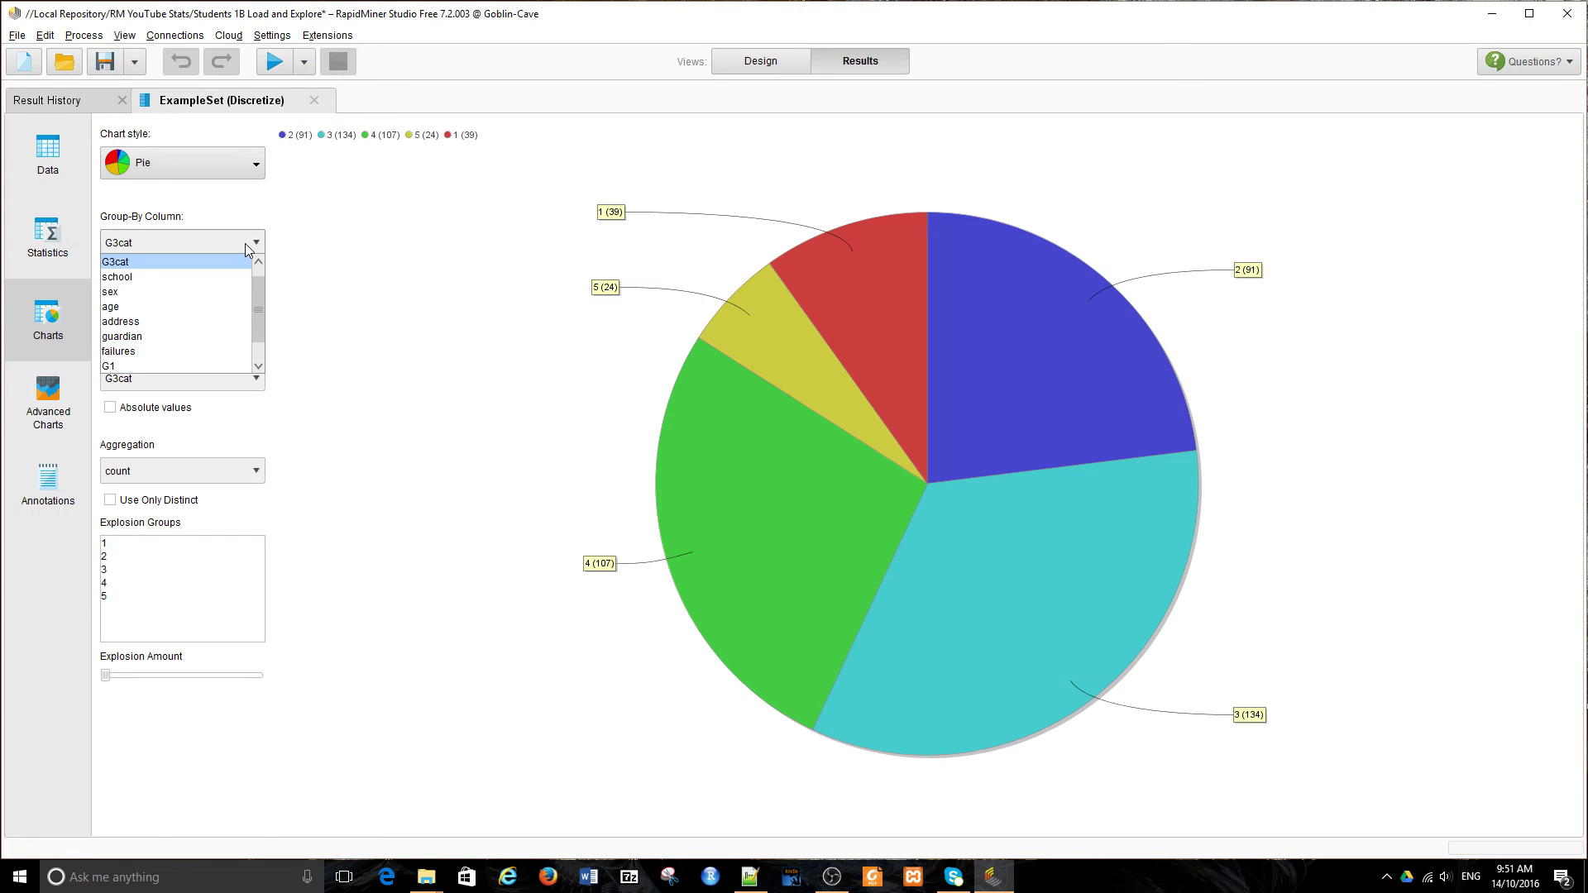
{"action": "left_click", "coordinate": [410, 257]}
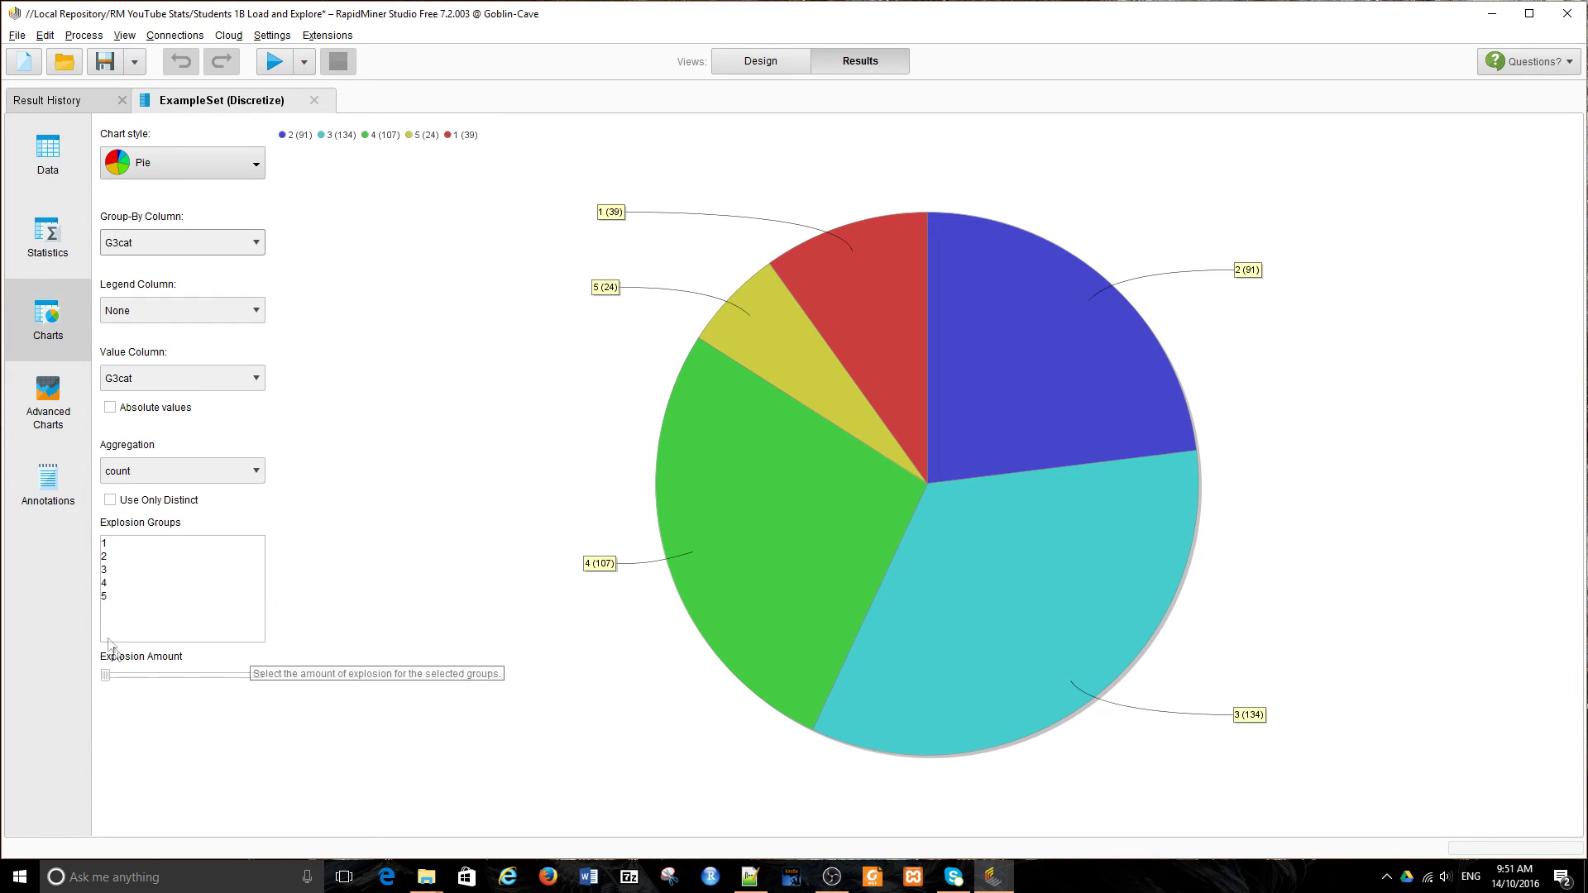
{"action": "left_click", "coordinate": [113, 546]}
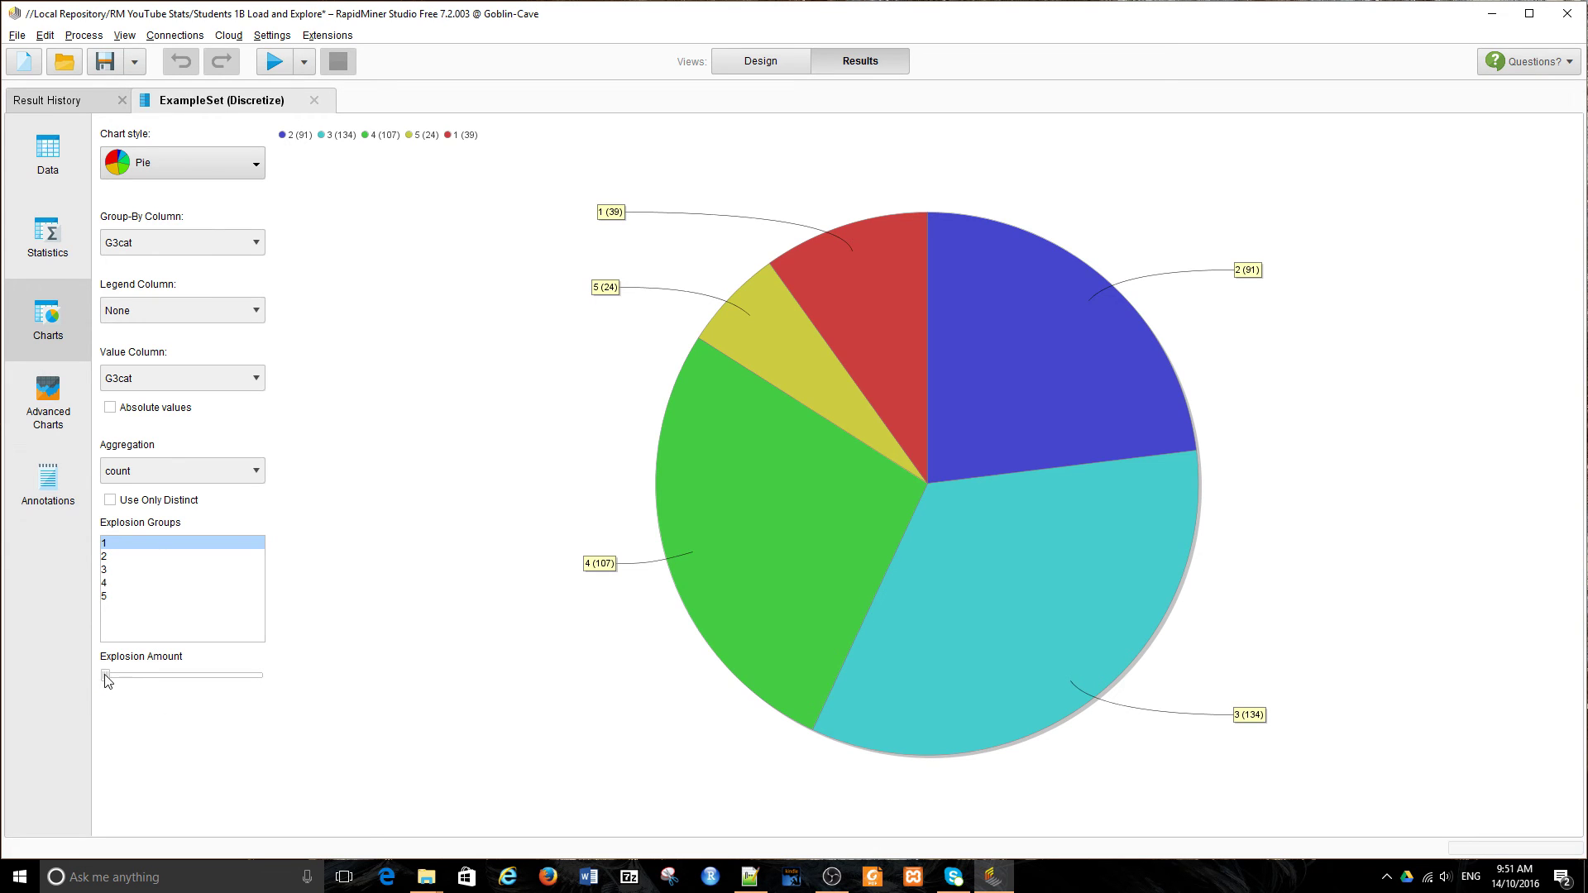
{"action": "left_click_drag", "start_coordinate": [104, 674], "coordinate": [119, 675]}
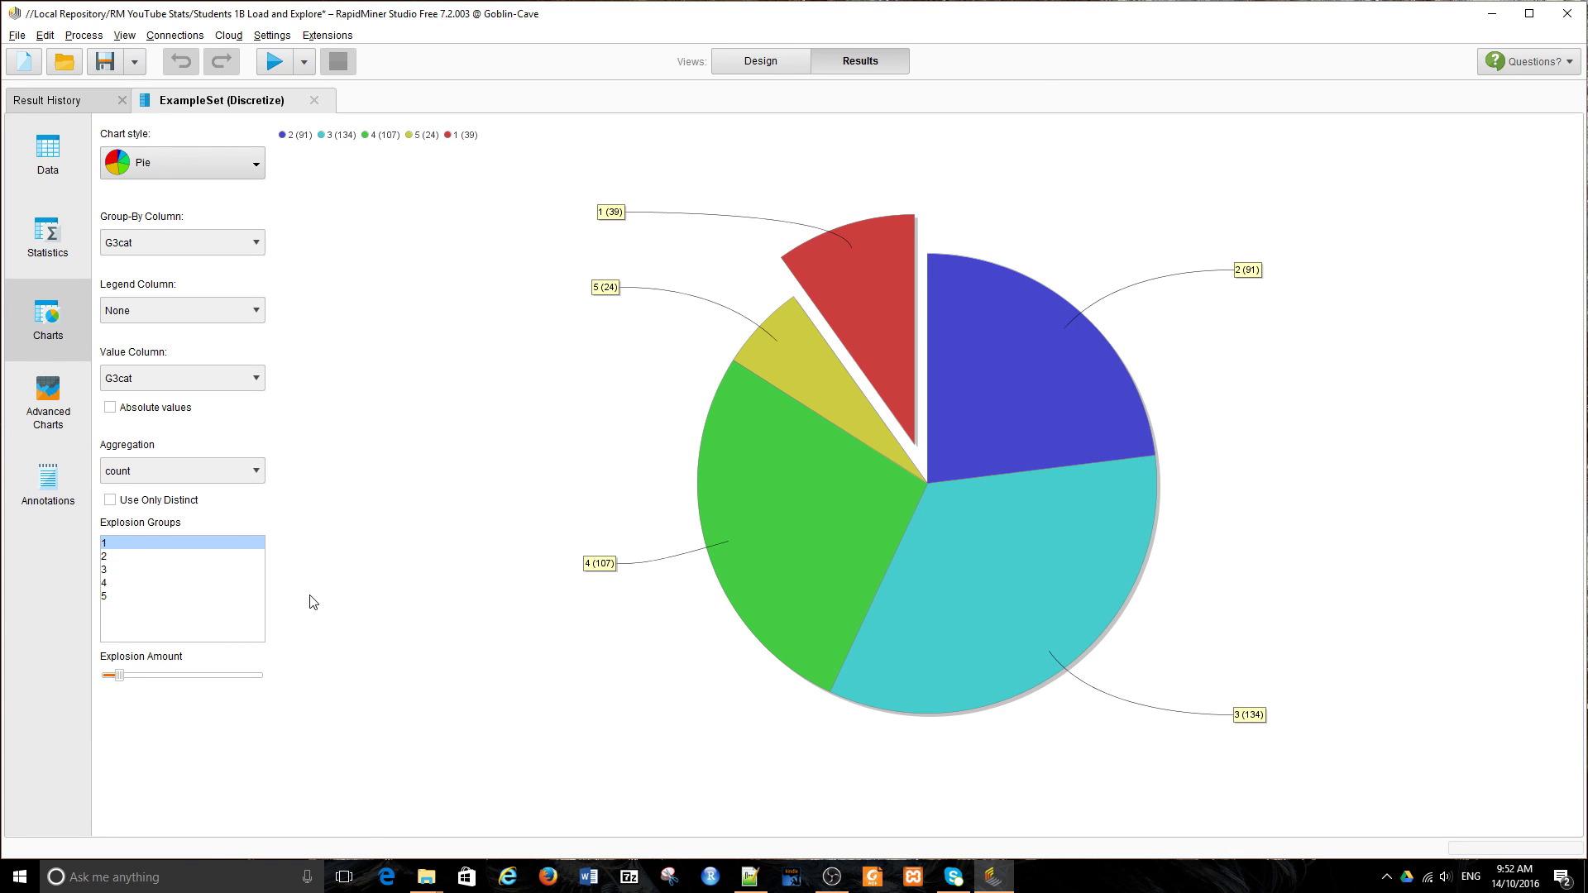
Step: Switch back to the Design view showing the Retrieve→Select Attributes→Generate Attributes→Discretize chain
{"action": "left_click", "coordinate": [755, 60]}
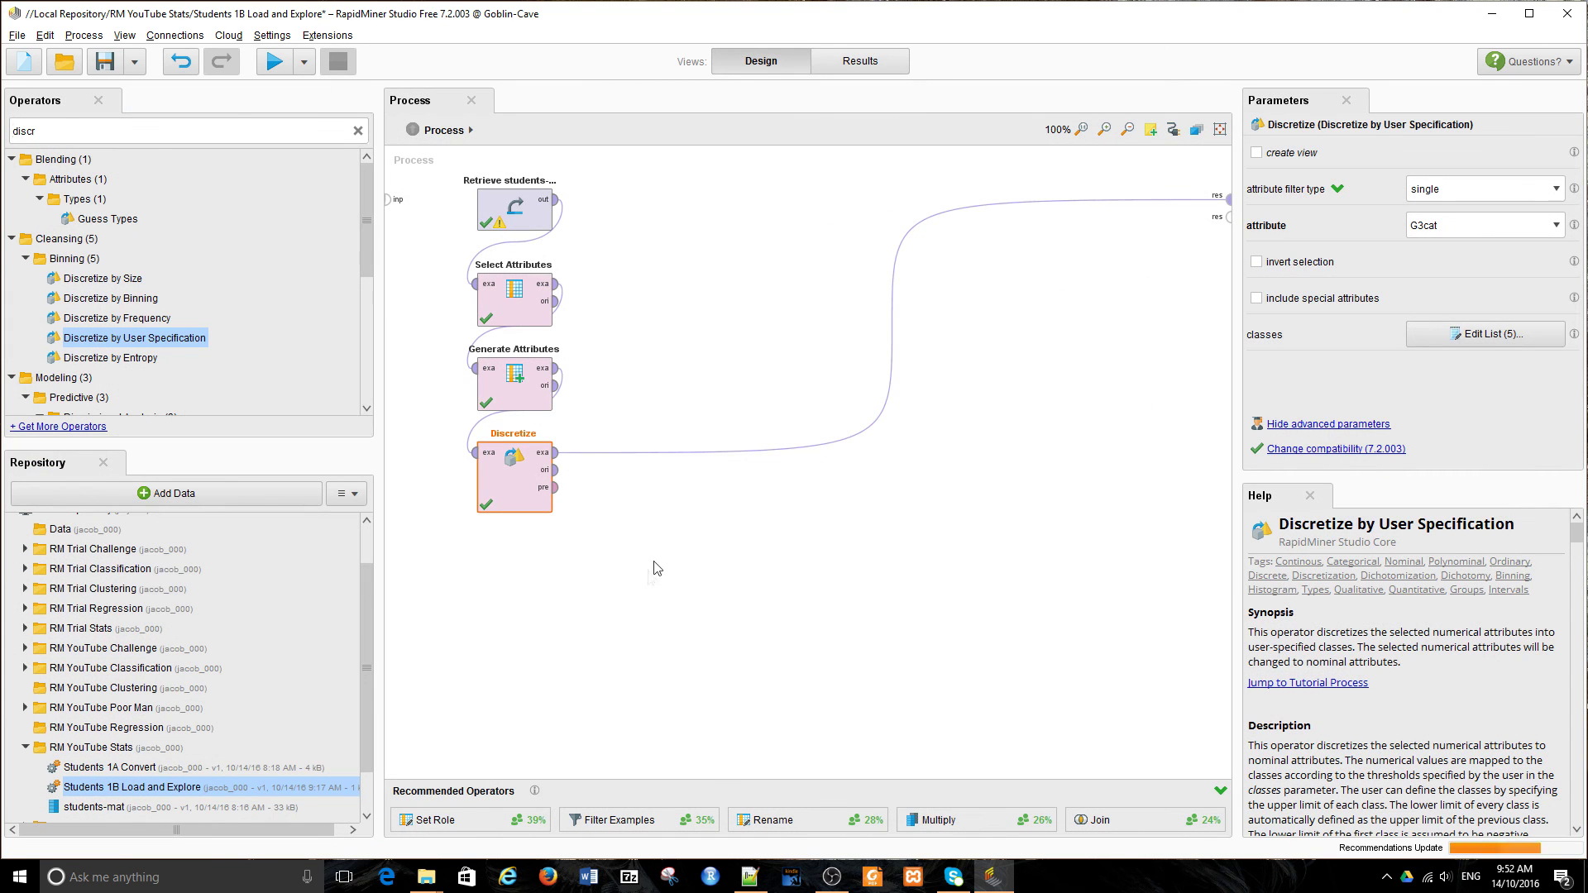